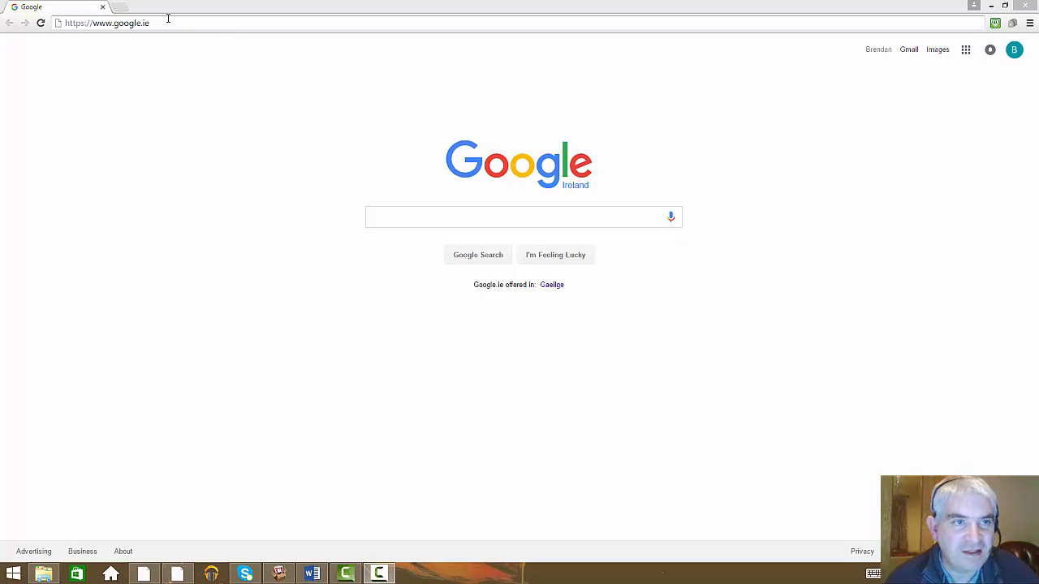
pyautogui.click(169, 19)
pyautogui.moveTo(152, 19); pyautogui.dragTo(66, 30)
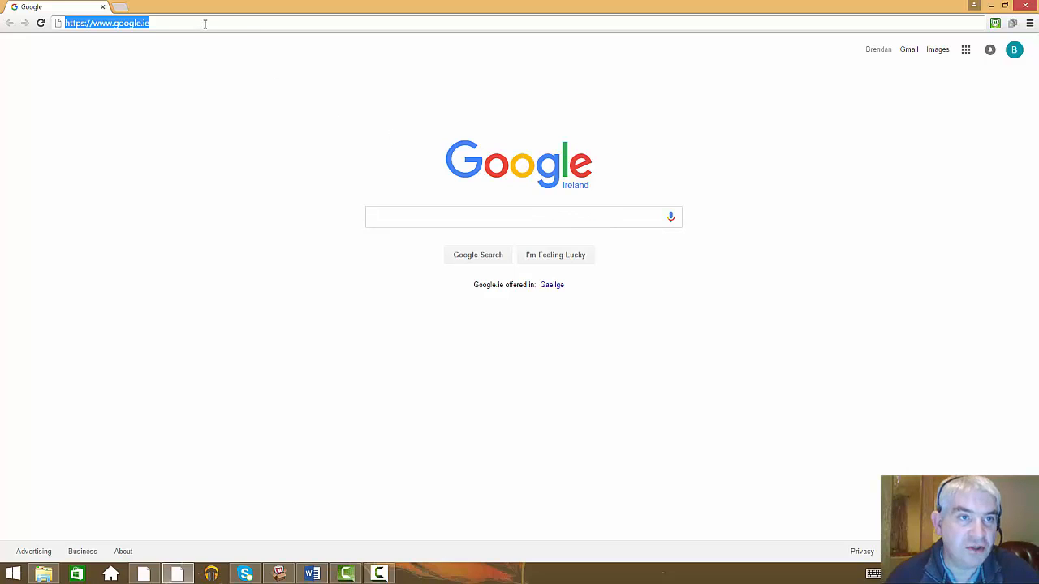
pyautogui.click(165, 26)
pyautogui.moveTo(164, 26); pyautogui.dragTo(45, 13)
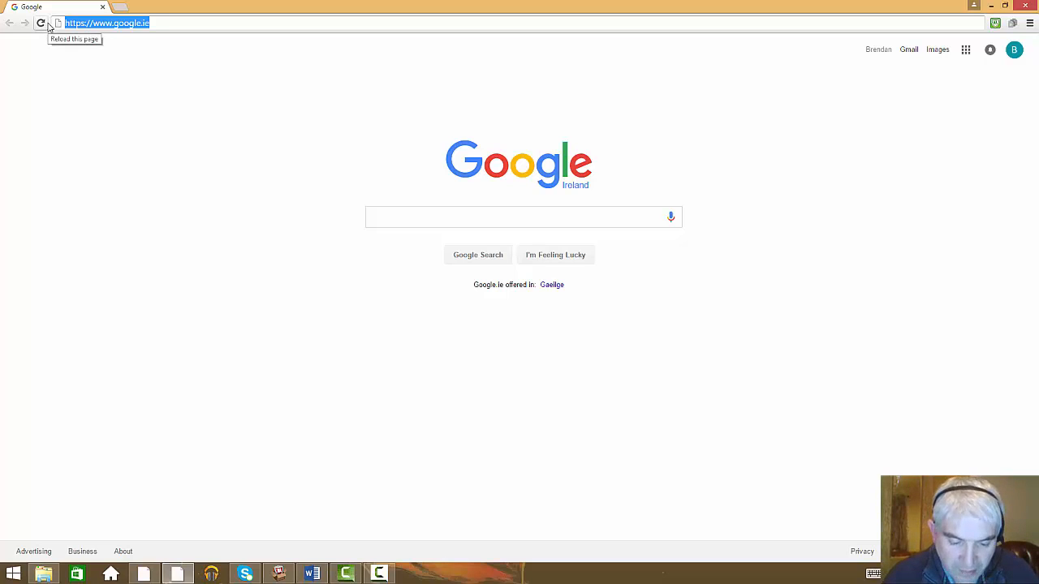
pyautogui.write('wwww')
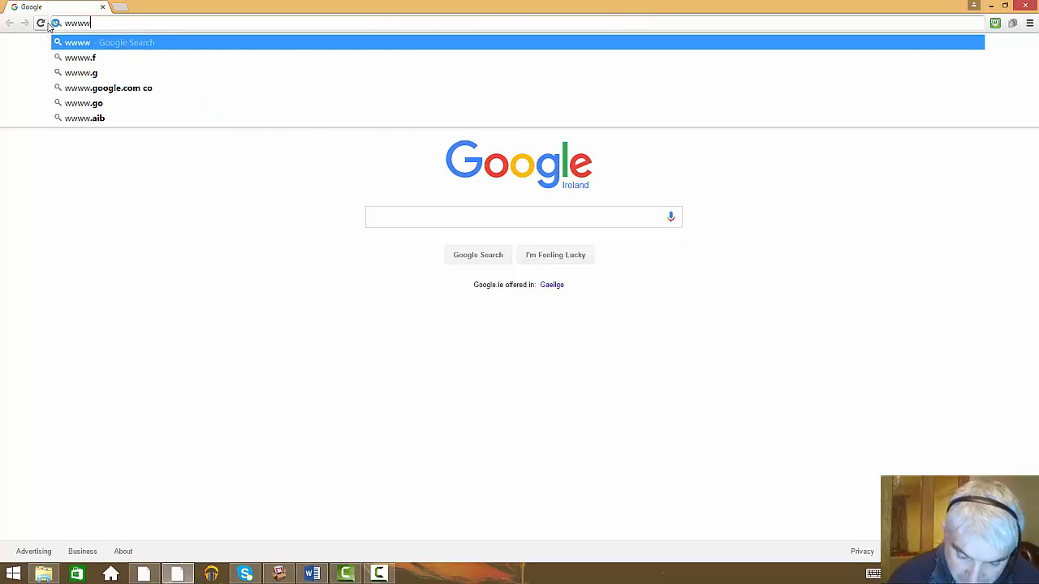
pyautogui.press('BackSpace')
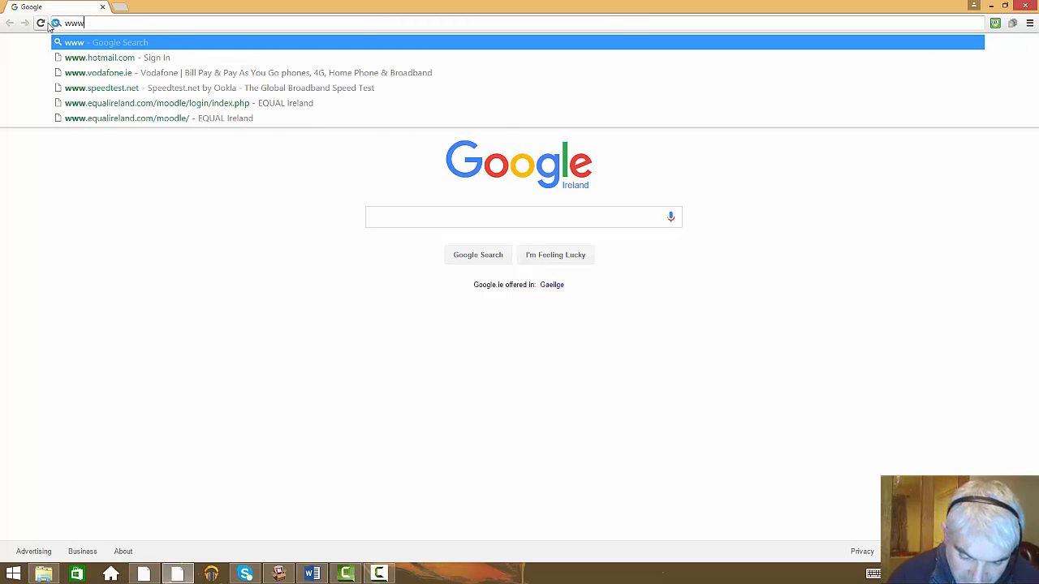
pyautogui.write('.equalire')
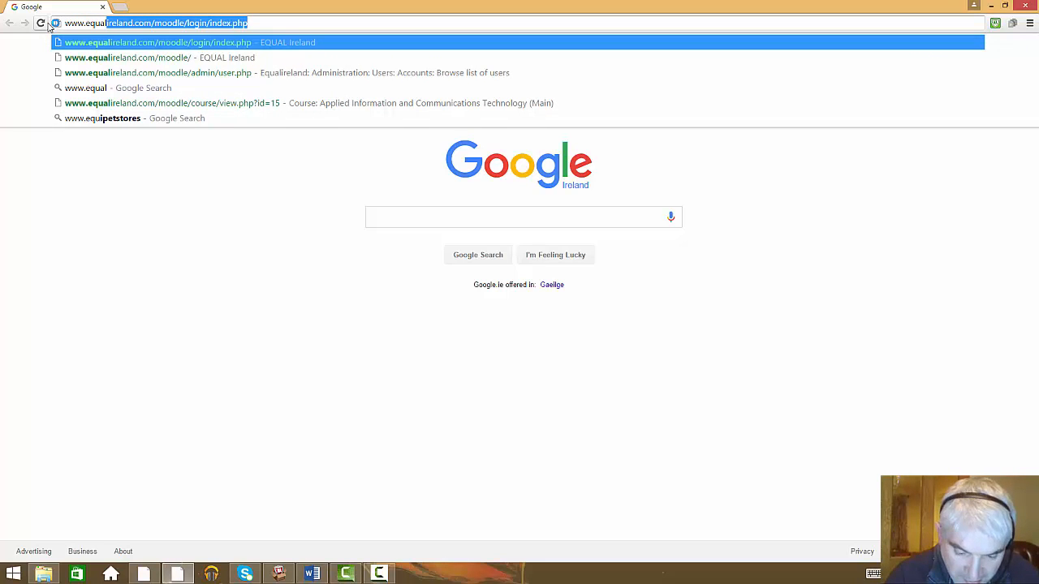
pyautogui.write('land')
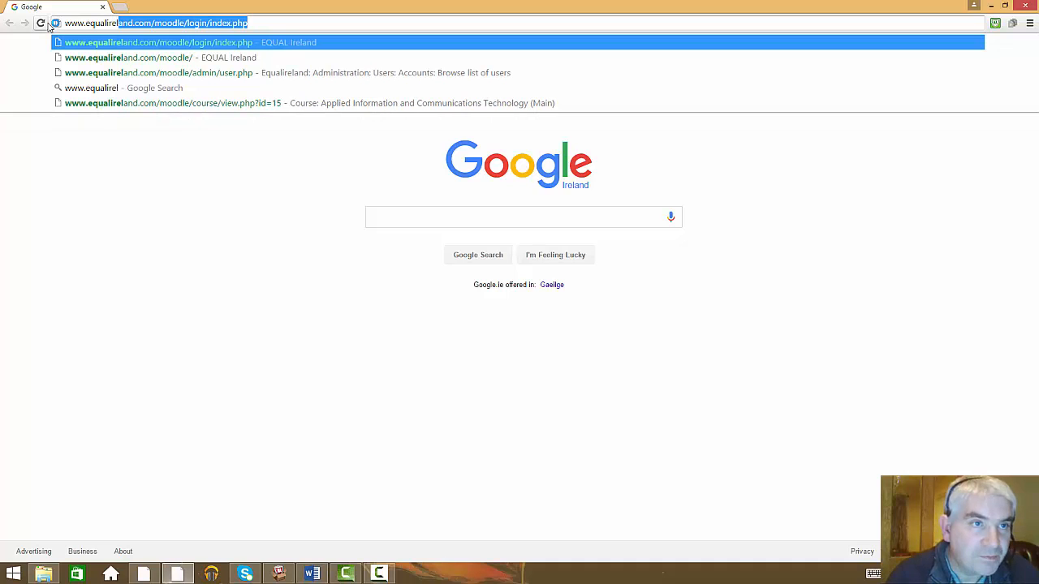
pyautogui.write('.com')
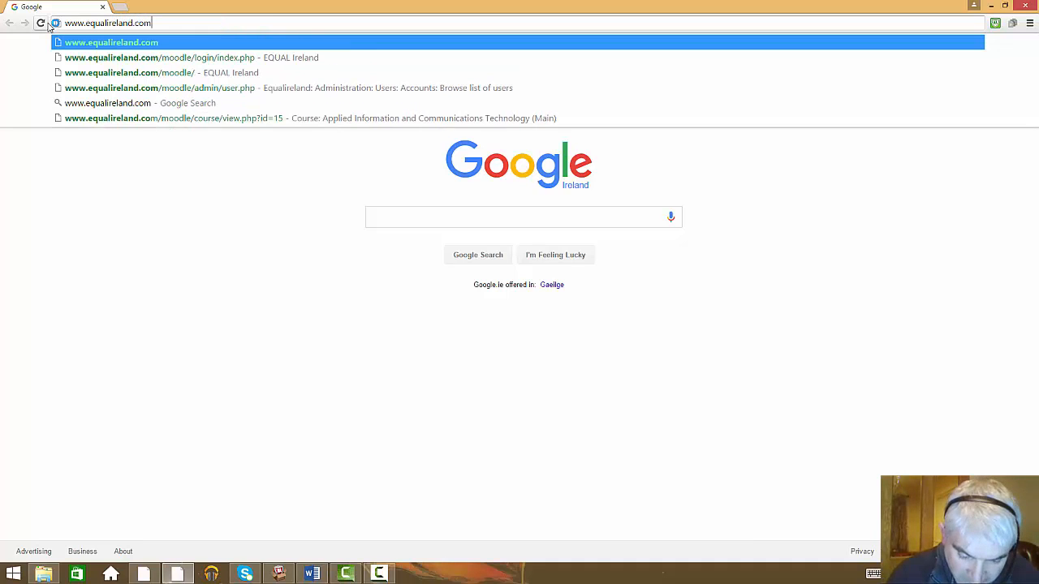
pyautogui.write('/moodle')
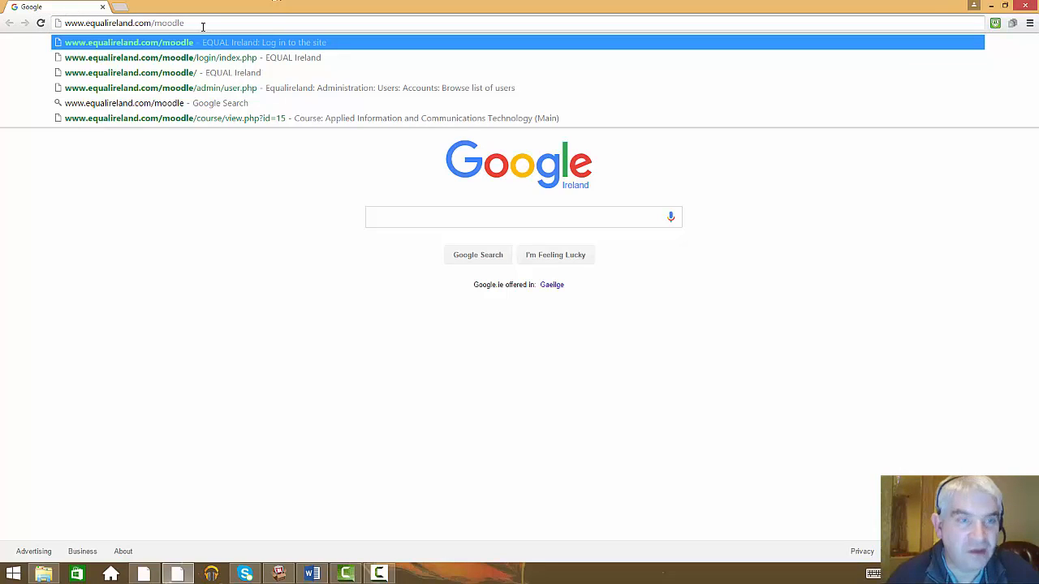
pyautogui.press('Return')
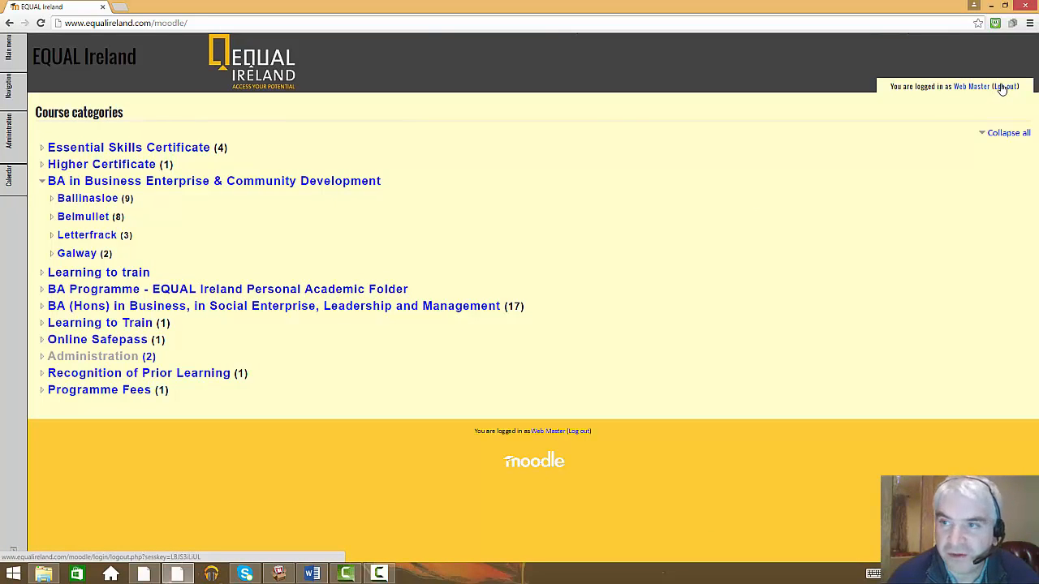
# Step: Log out of the administrator account and enter the student's username from the autofill suggestion
pyautogui.click(1003, 87)
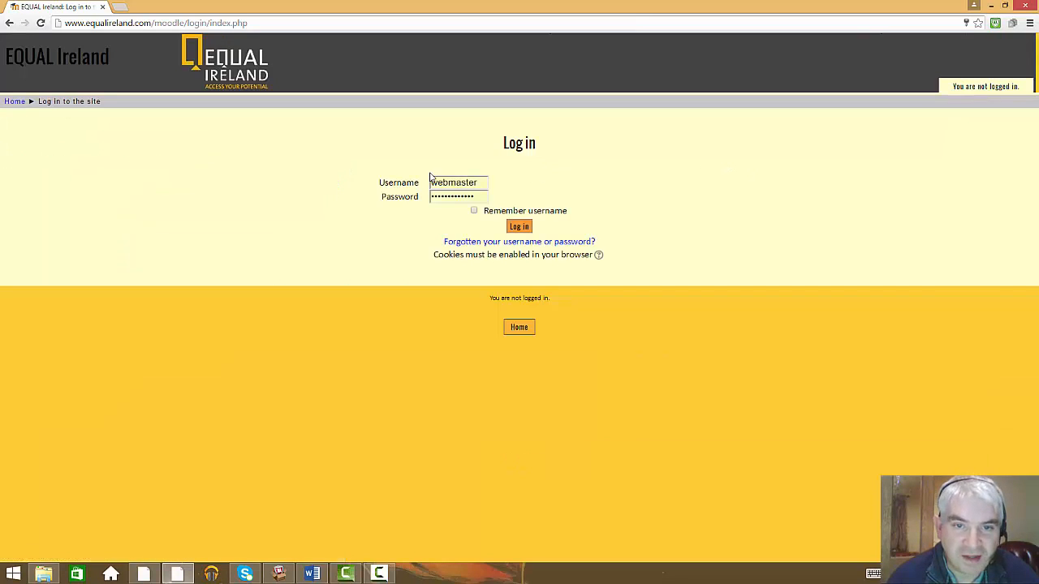
pyautogui.moveTo(484, 182); pyautogui.dragTo(430, 190)
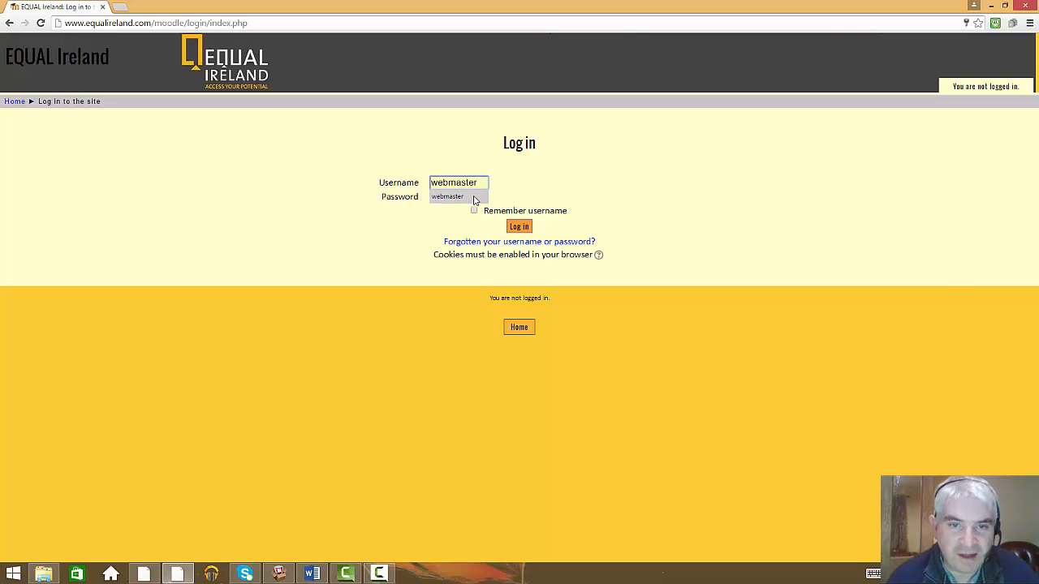
pyautogui.moveTo(482, 179); pyautogui.dragTo(432, 182)
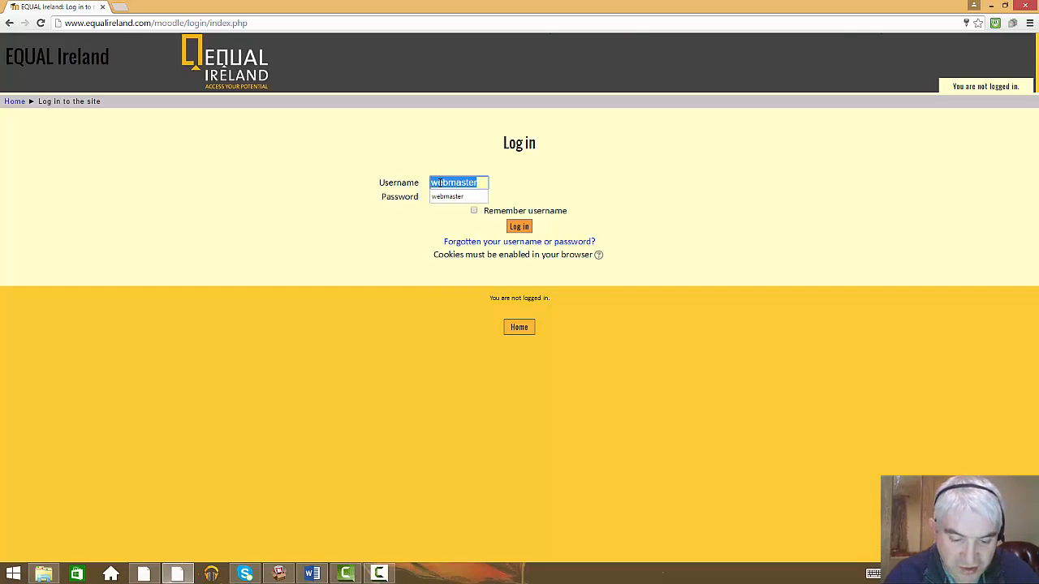
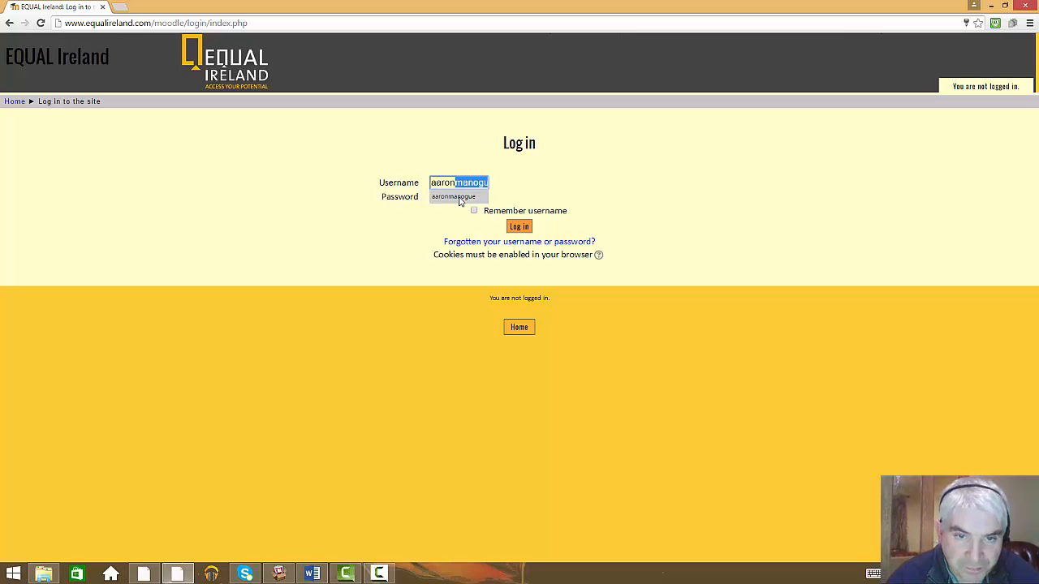
pyautogui.click(459, 196)
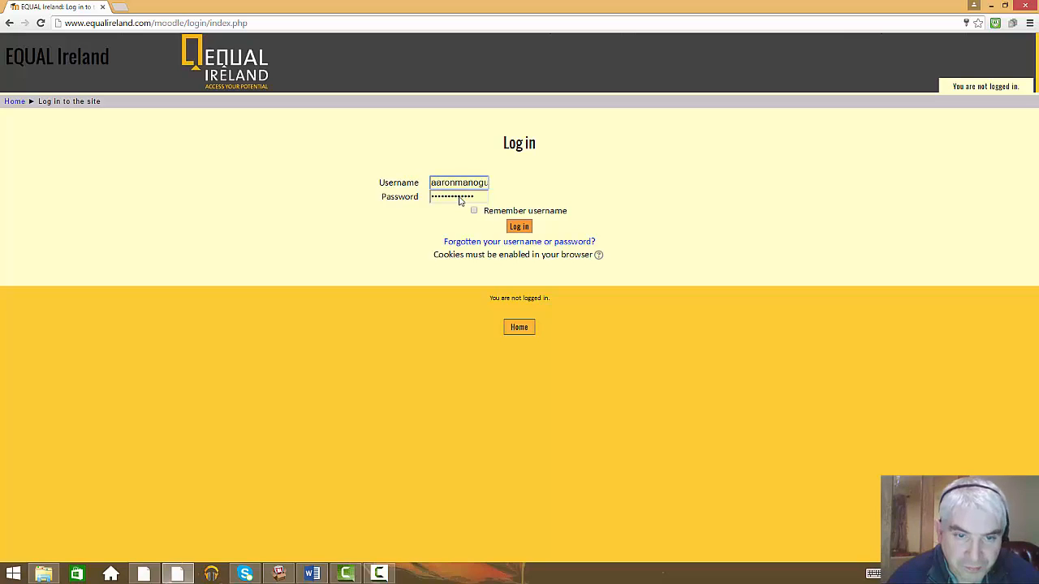
# Step: Type the student's password into the blank Word document
pyautogui.moveTo(309, 576)
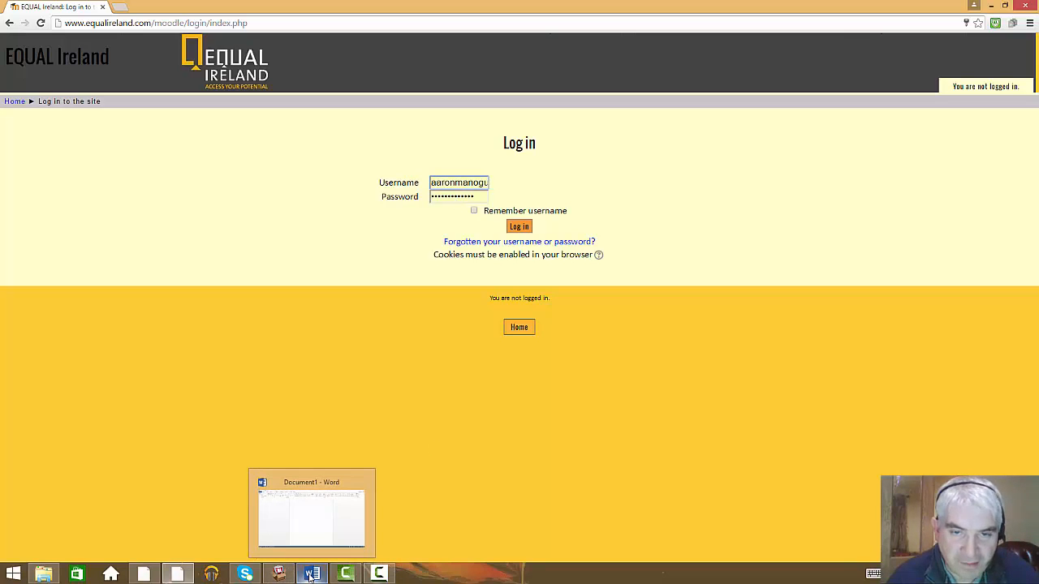
pyautogui.click(311, 520)
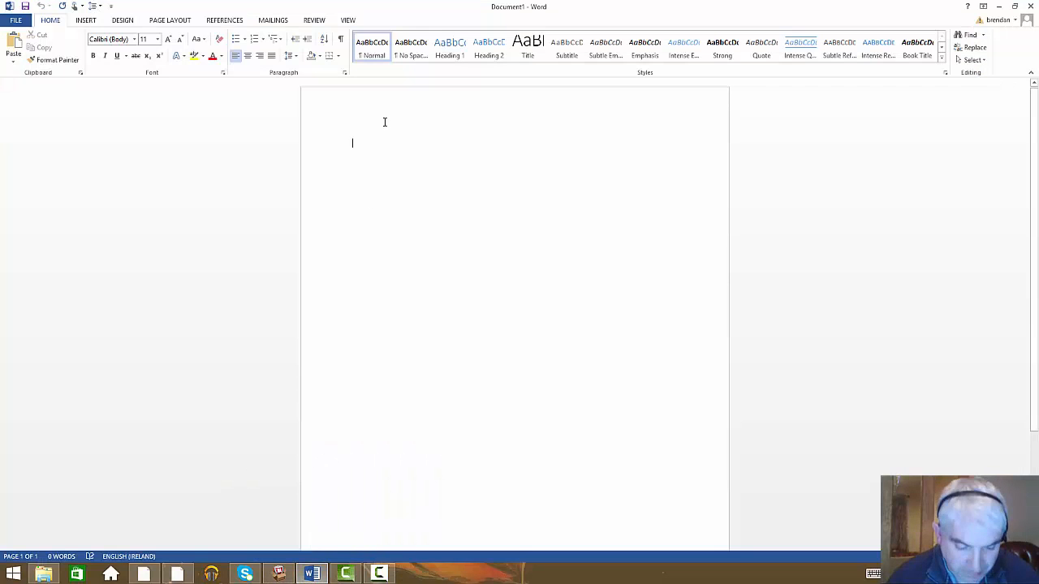
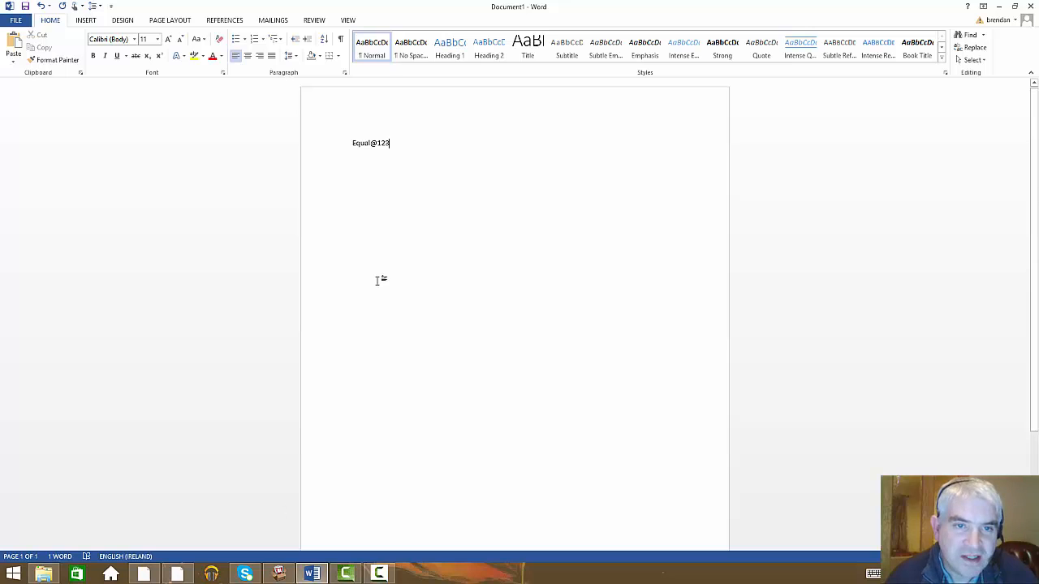
pyautogui.click(143, 575)
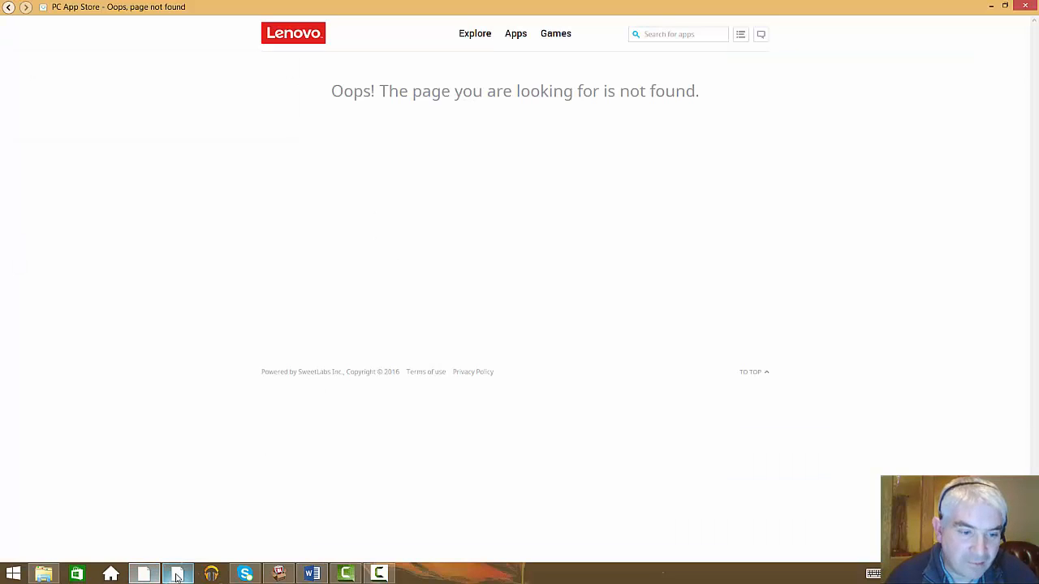
pyautogui.click(177, 574)
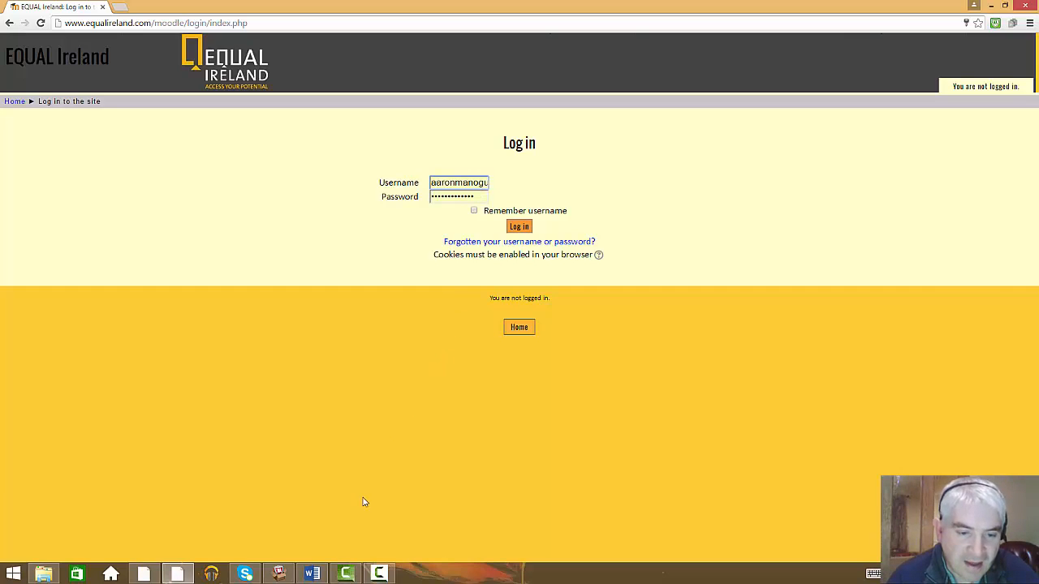
# Step: Copy the password text in Word and return to the Moodle login page
pyautogui.click(315, 575)
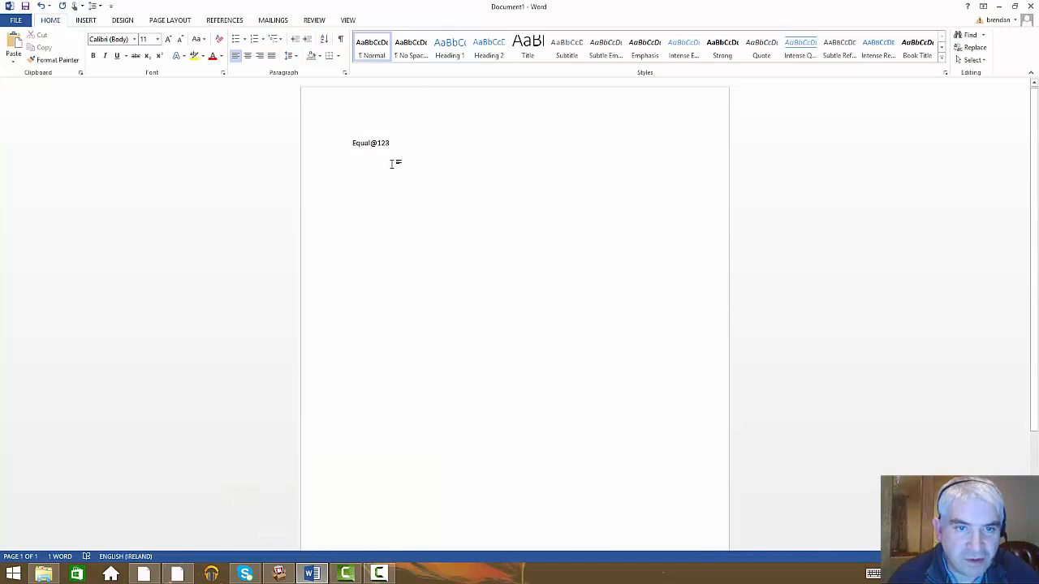
pyautogui.moveTo(396, 140); pyautogui.dragTo(352, 143)
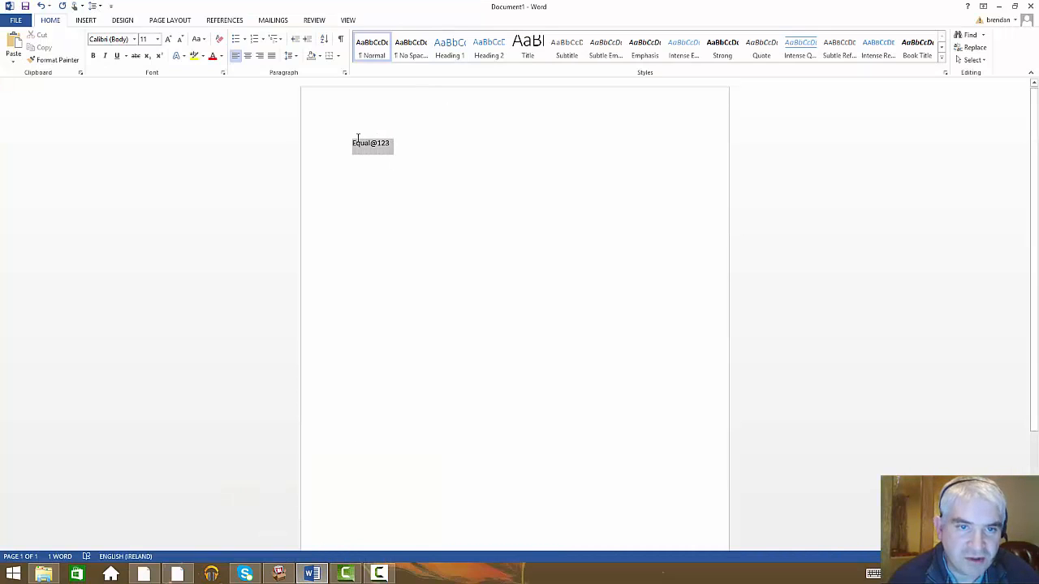
pyautogui.rightClick(371, 144)
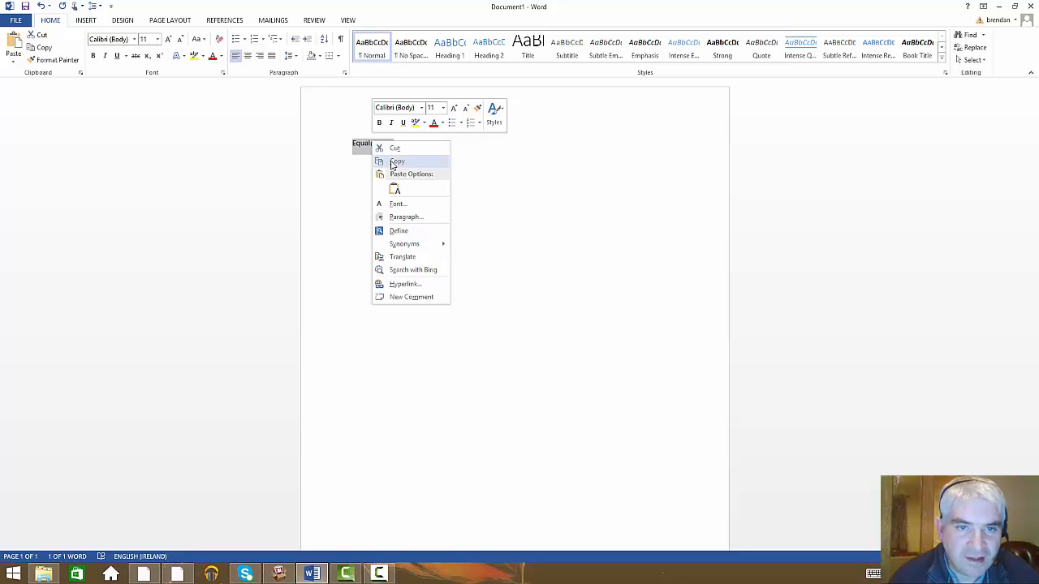
pyautogui.click(393, 163)
pyautogui.rightClick(382, 145)
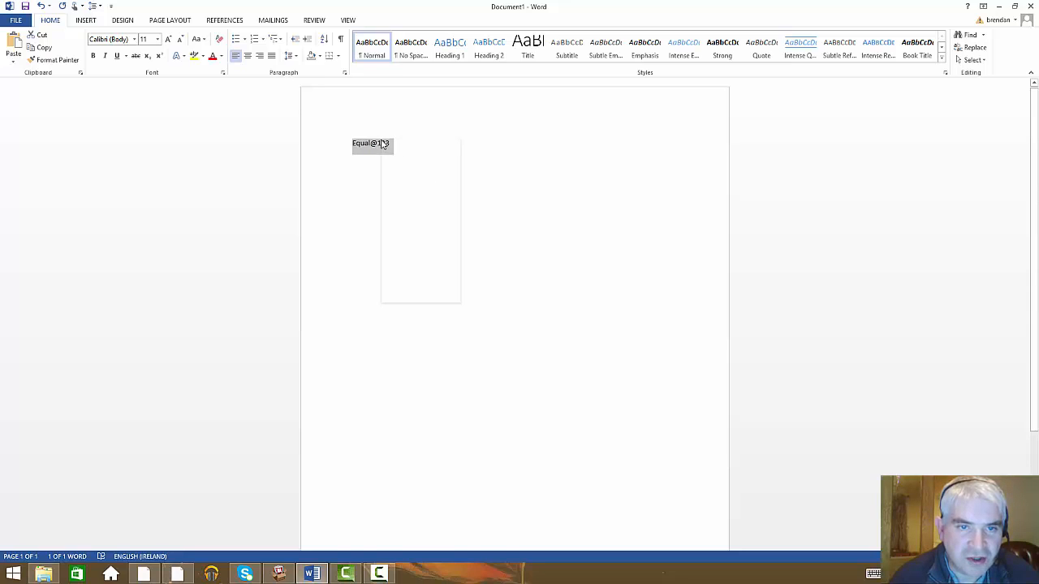
pyautogui.click(409, 160)
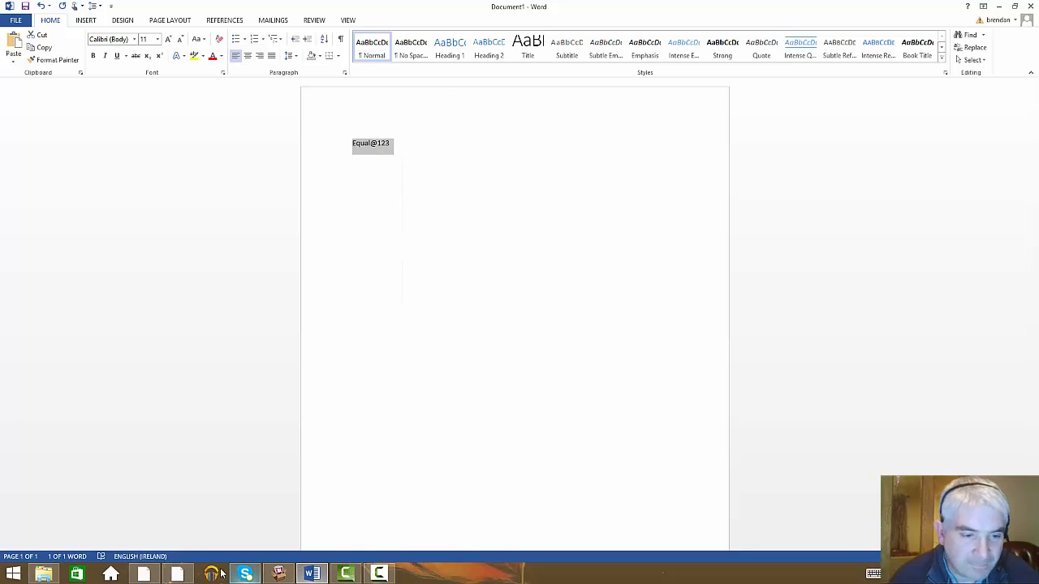
pyautogui.click(179, 575)
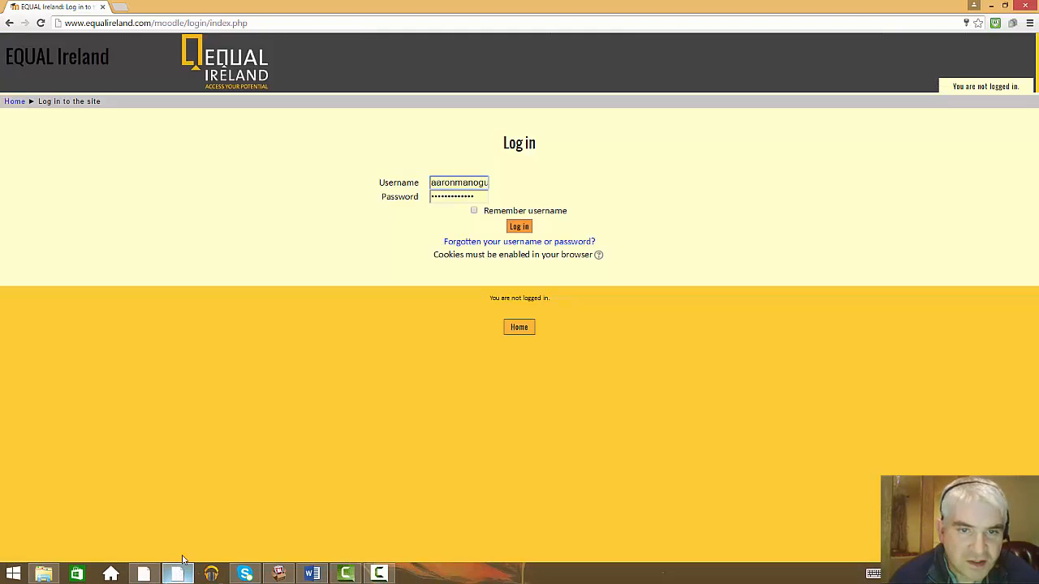
# Step: Replace the login form's password field with the student's password
pyautogui.click(477, 197)
pyautogui.hotkey('ctrl', 'a')
pyautogui.press('BackSpace')
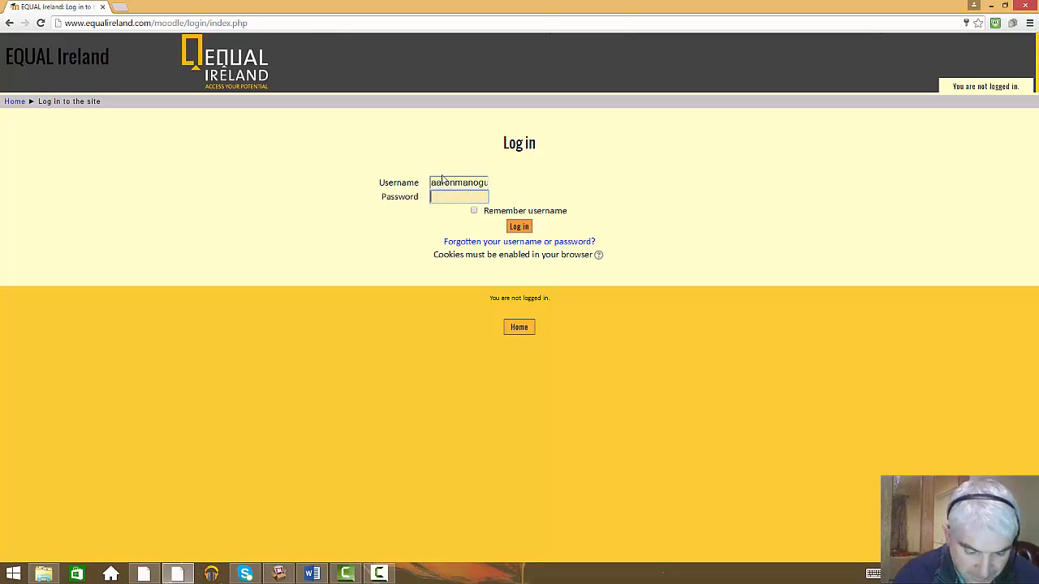
pyautogui.hotkey('ctrl', 'v')
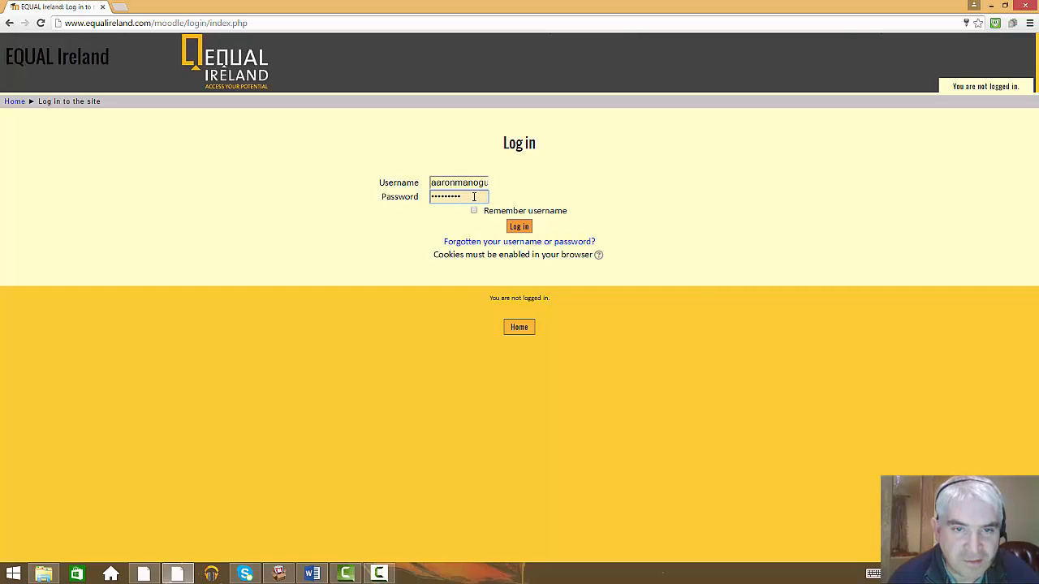
pyautogui.moveTo(474, 196); pyautogui.dragTo(416, 196)
pyautogui.press('BackSpace')
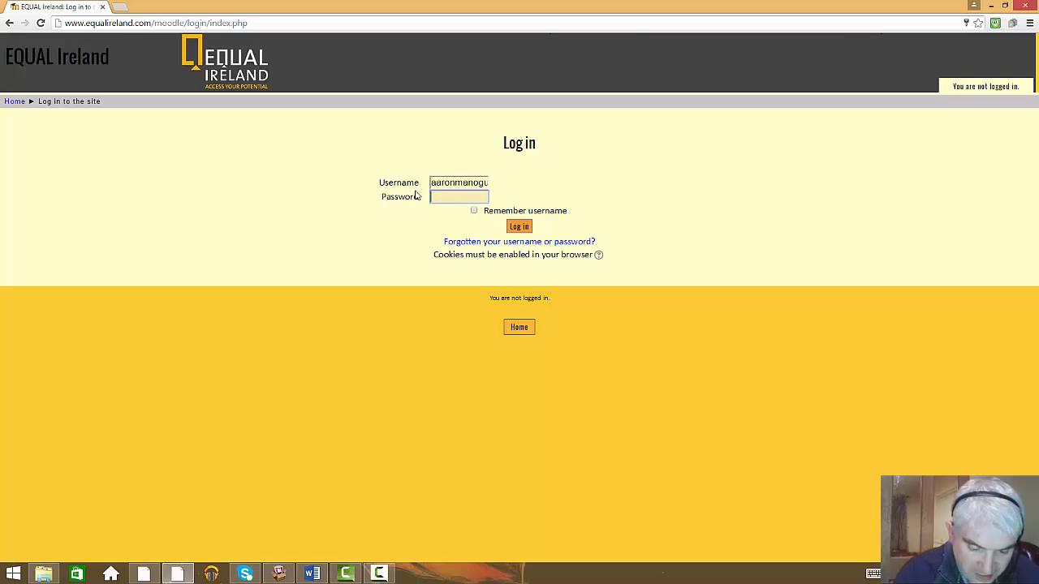
pyautogui.write('•••••••••')
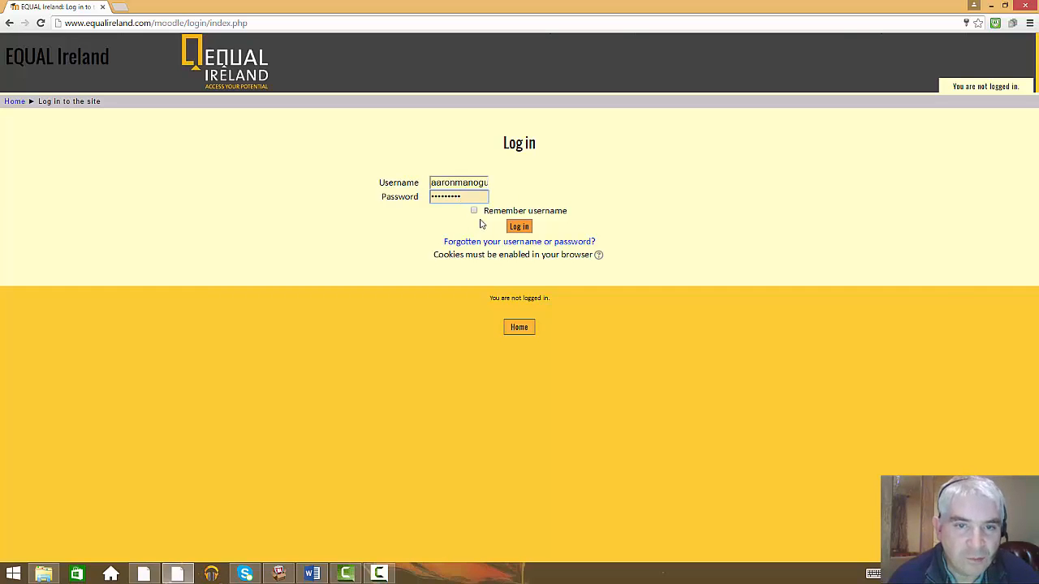
# Step: Check the password in the Word document, then submit the Moodle login form
pyautogui.click(311, 574)
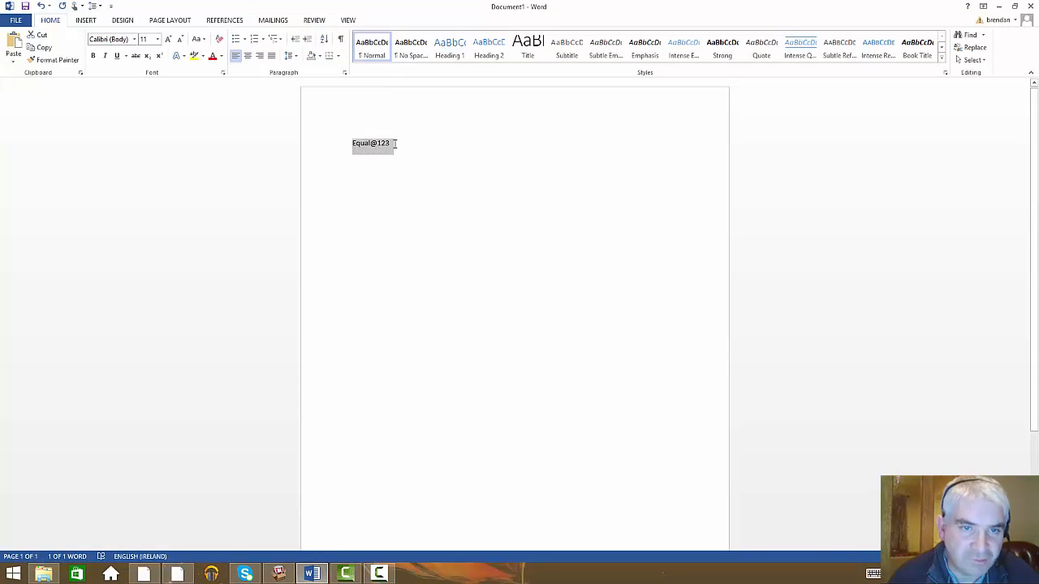
pyautogui.moveTo(321, 576)
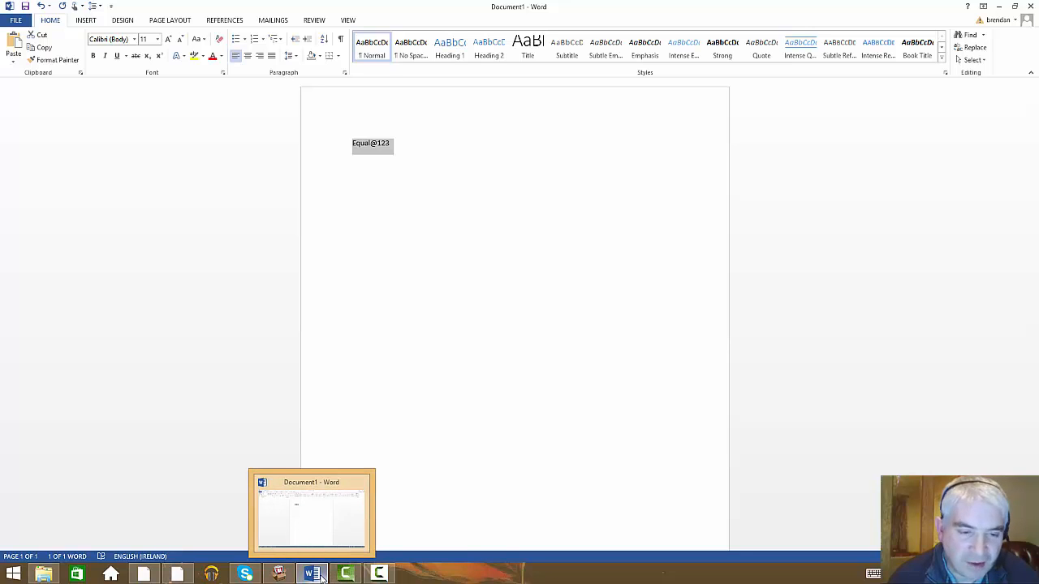
pyautogui.click(178, 574)
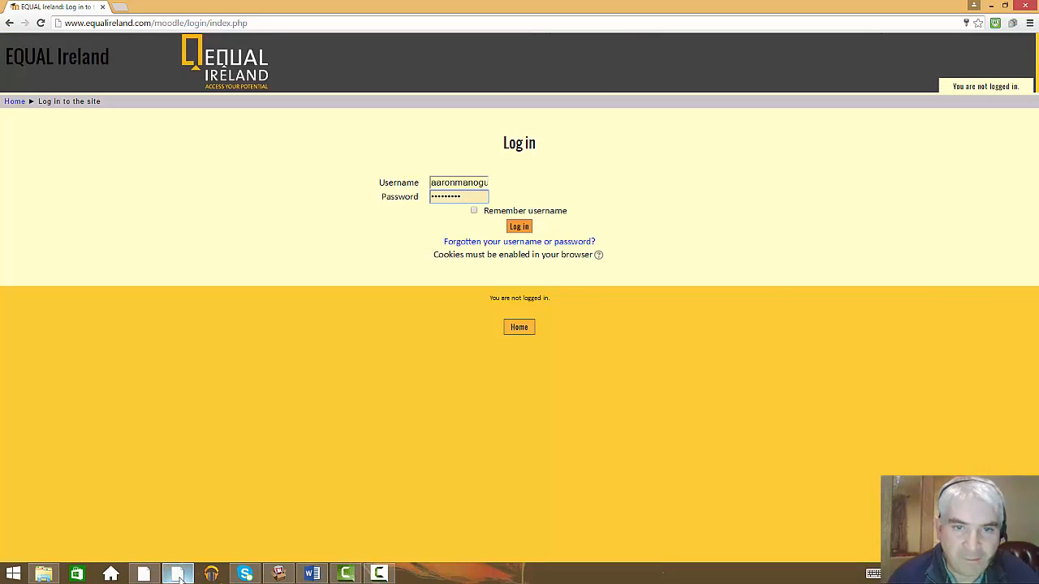
pyautogui.click(516, 227)
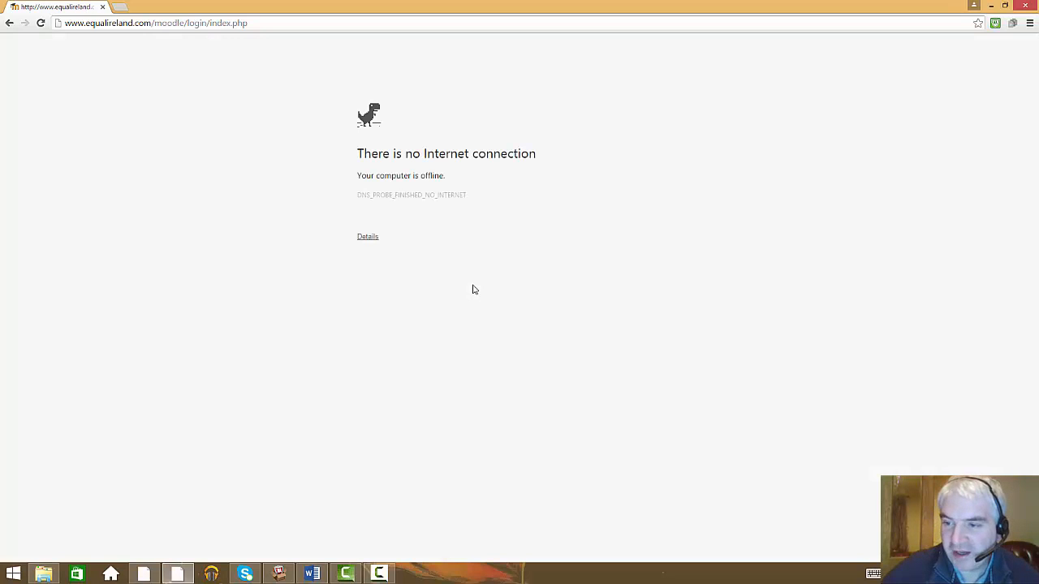
# Step: Reconnect the computer to the Wi-Fi network through the Windows Settings charm
pyautogui.press('super+c')
pyautogui.press('super+i')
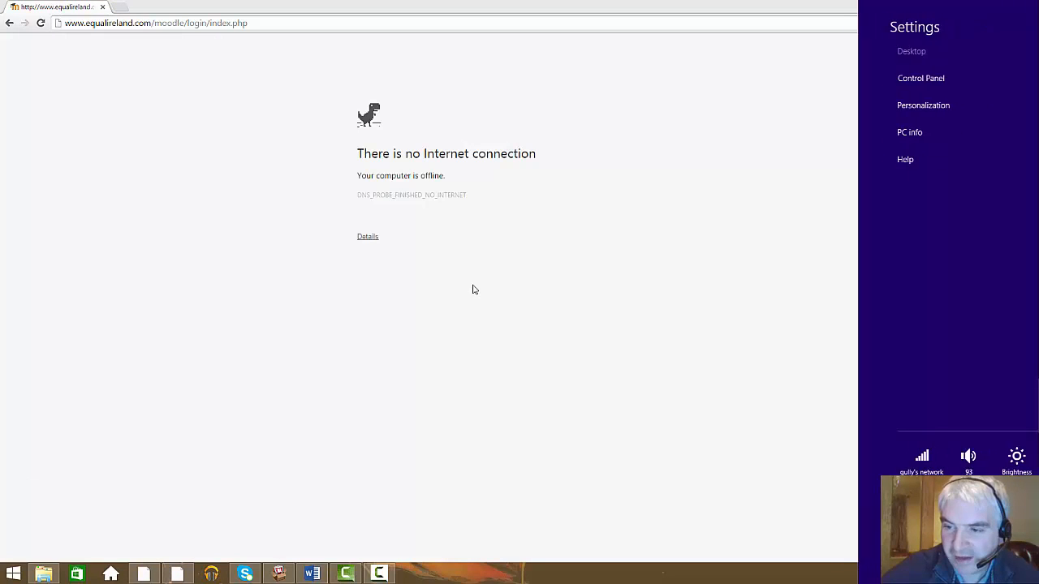
pyautogui.press('Return')
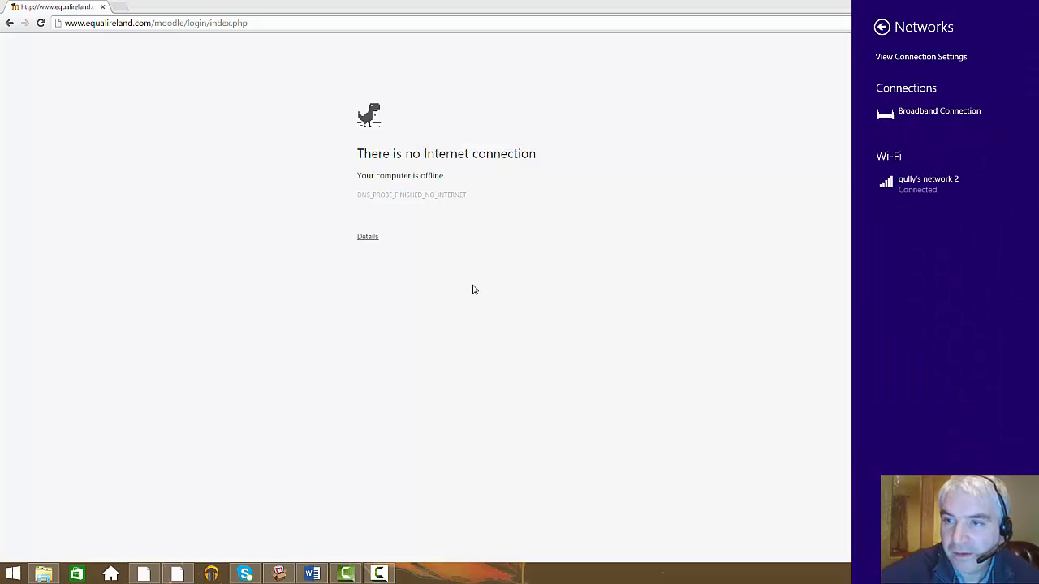
pyautogui.press('Return')
pyautogui.press('Return')
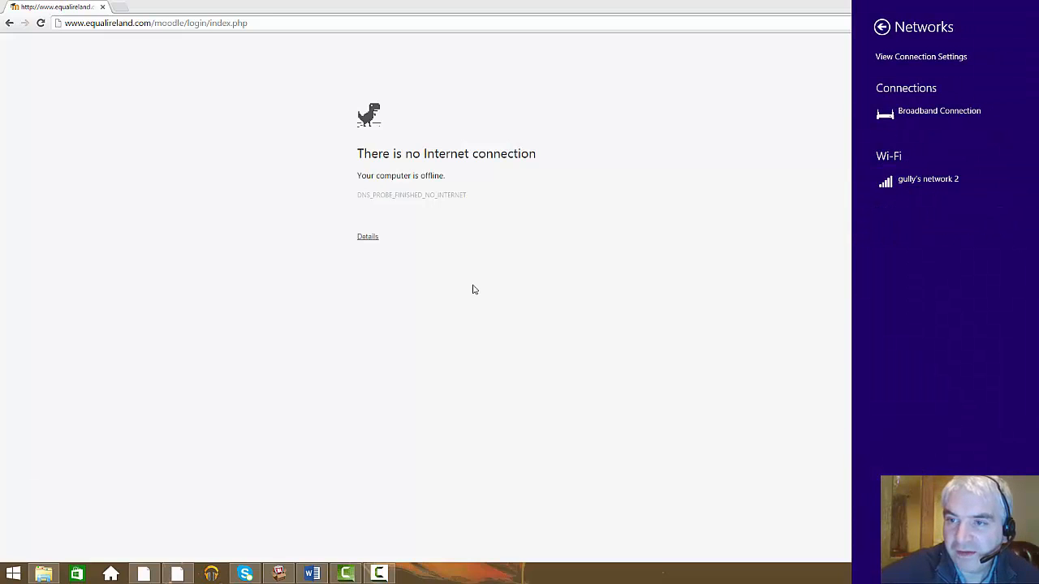
pyautogui.press('Return')
pyautogui.press('Return')
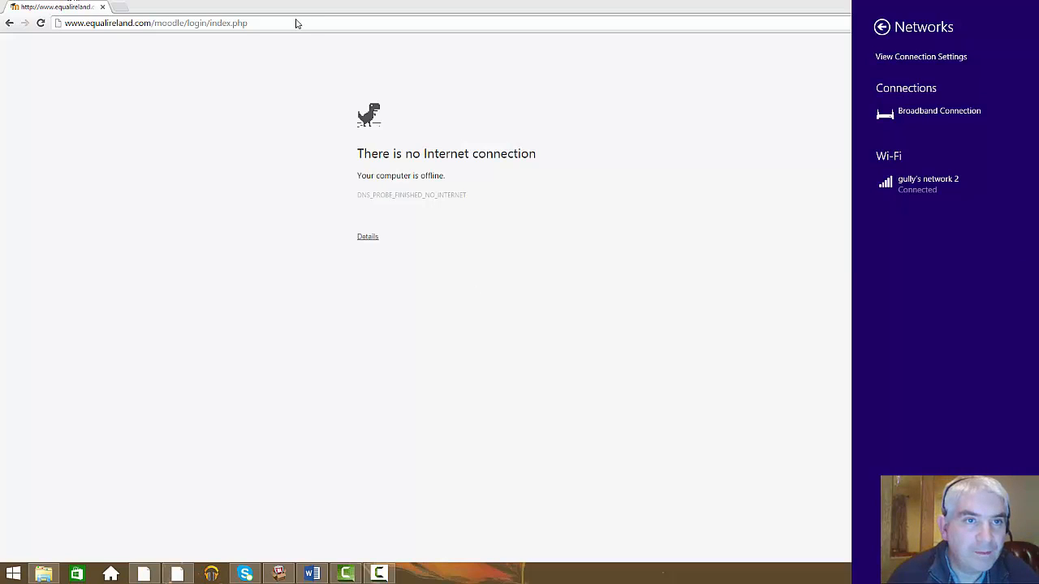
# Step: Reload the EQUAL Ireland login page and select the prefilled username
pyautogui.click(267, 23)
pyautogui.click(266, 23)
pyautogui.click(266, 23)
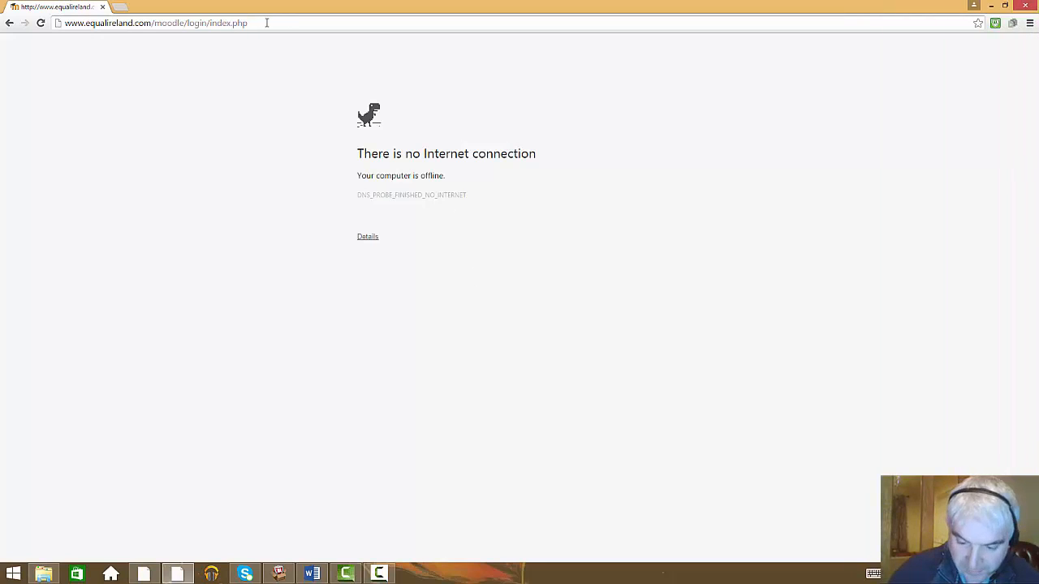
pyautogui.press('Return')
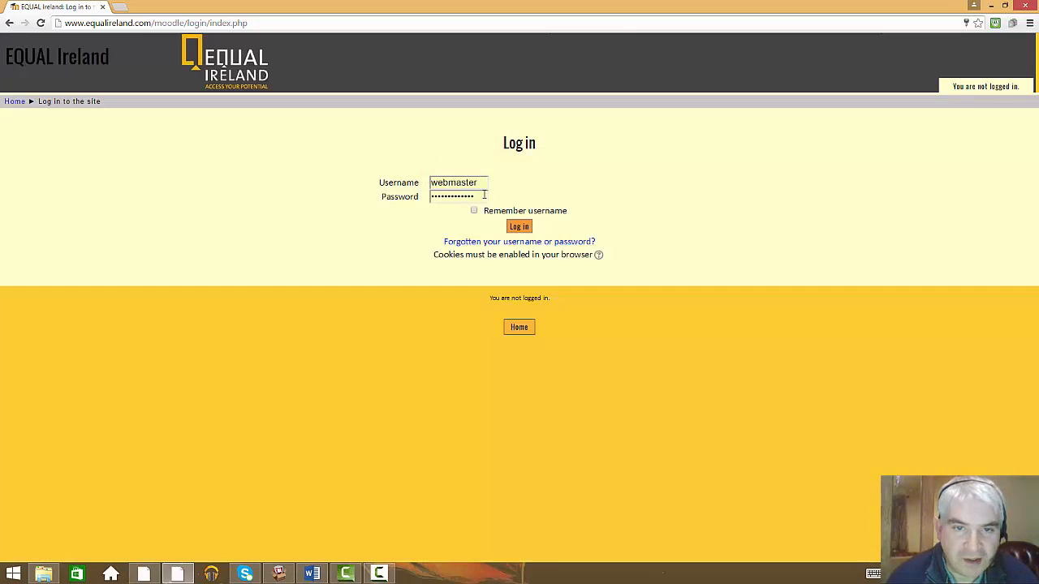
pyautogui.moveTo(479, 182); pyautogui.dragTo(431, 179)
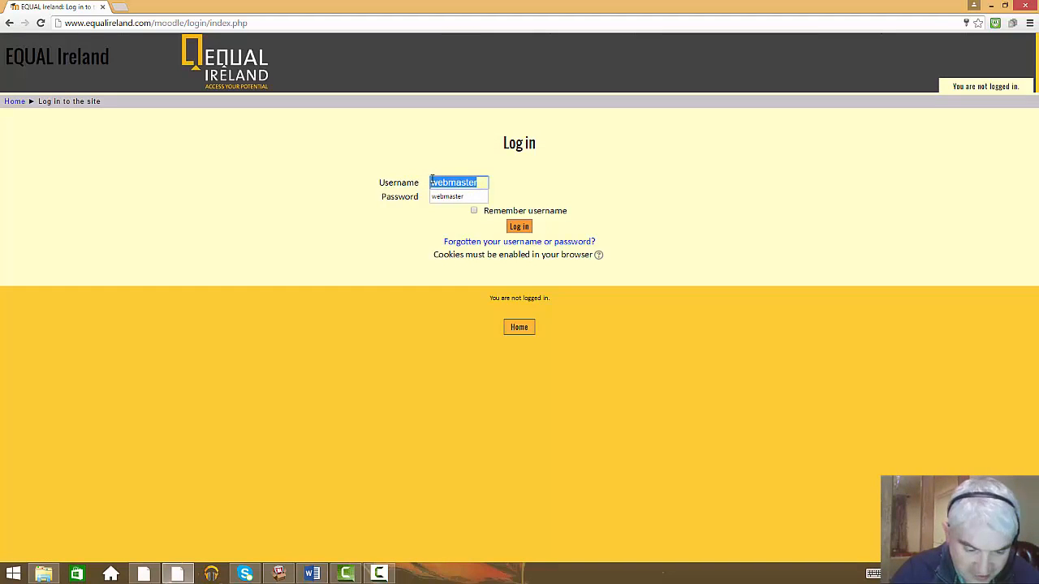
# Step: Log in with the student's username and retyped password, landing on the Change password page
pyautogui.press('BackSpace')
pyautogui.write('aaron')
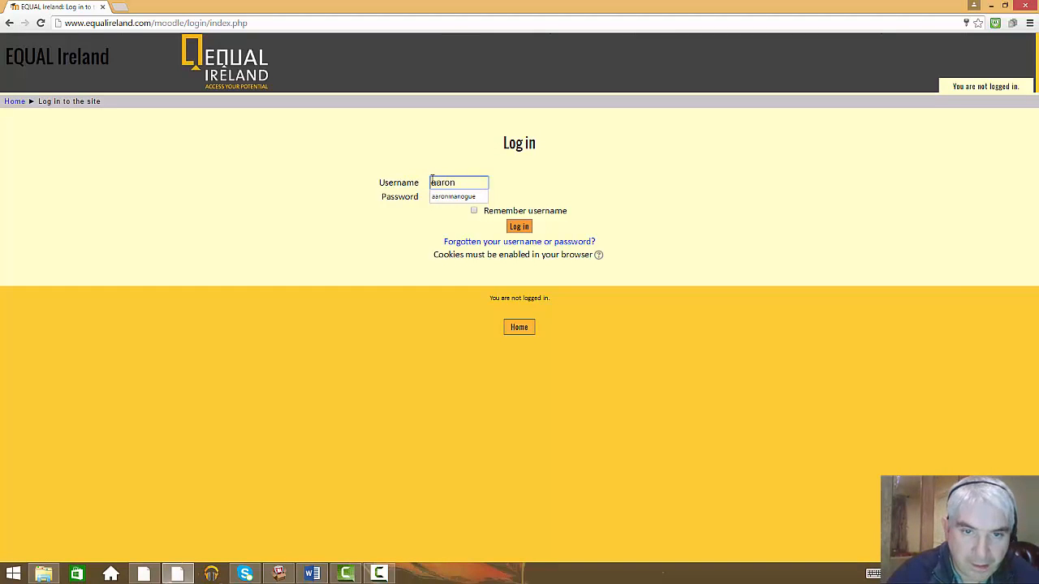
pyautogui.click(451, 198)
pyautogui.press('Tab')
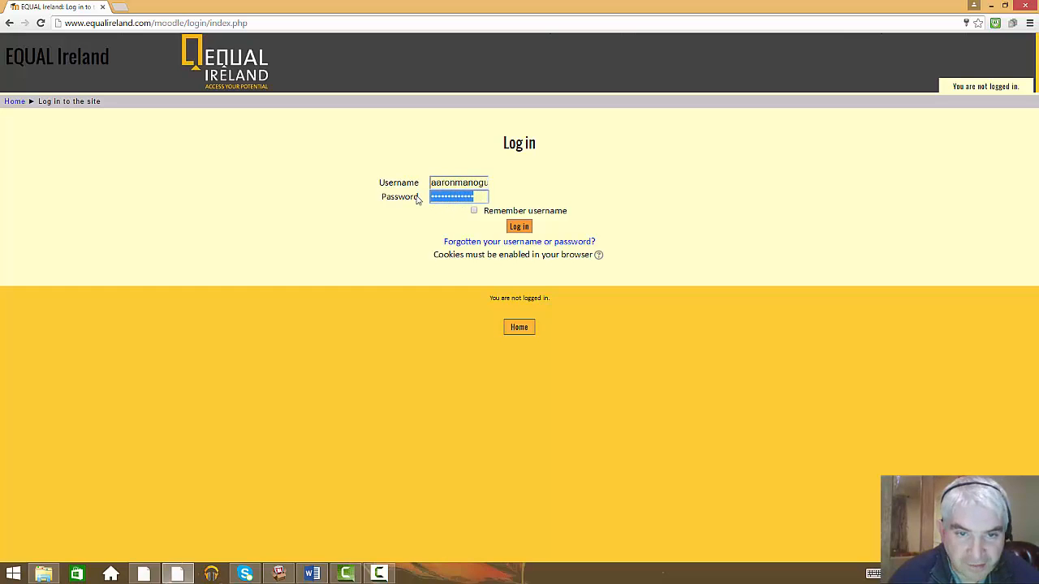
pyautogui.press('BackSpace')
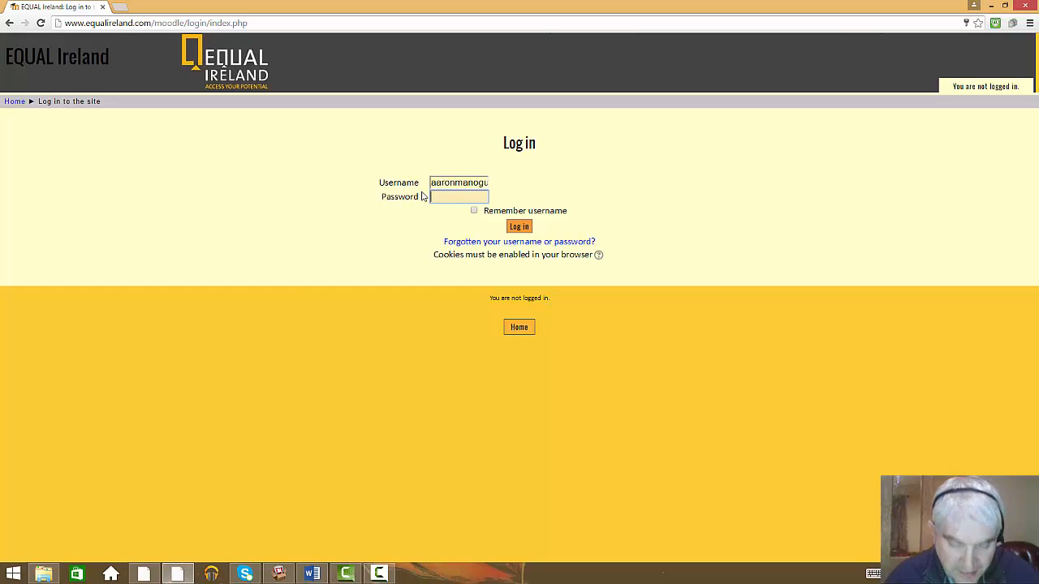
pyautogui.write('*********')
pyautogui.click(473, 210)
pyautogui.click(519, 228)
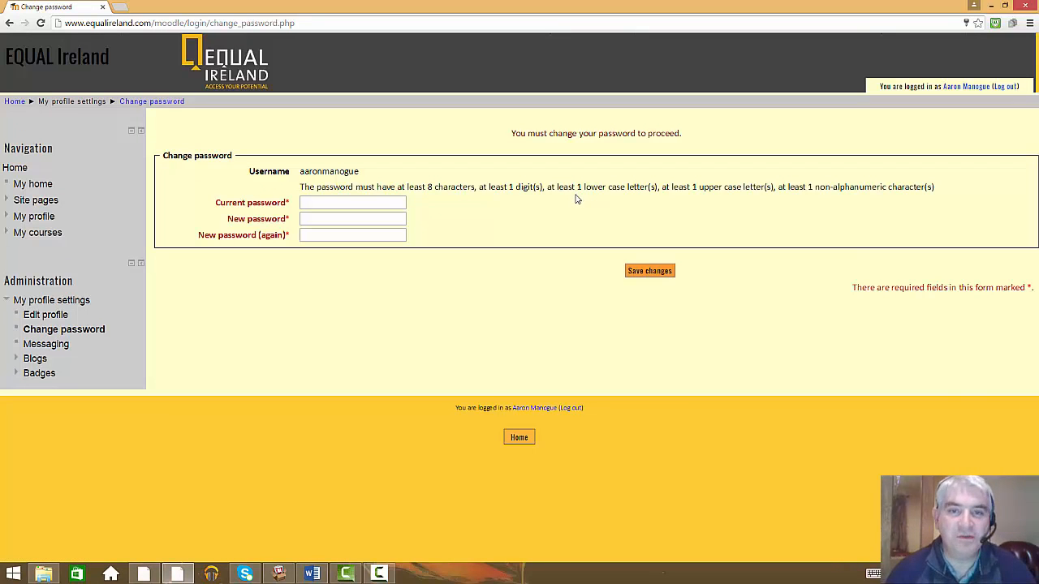
# Step: Paste the password into the current, new and repeat password fields, then select the Word password text
pyautogui.click(315, 204)
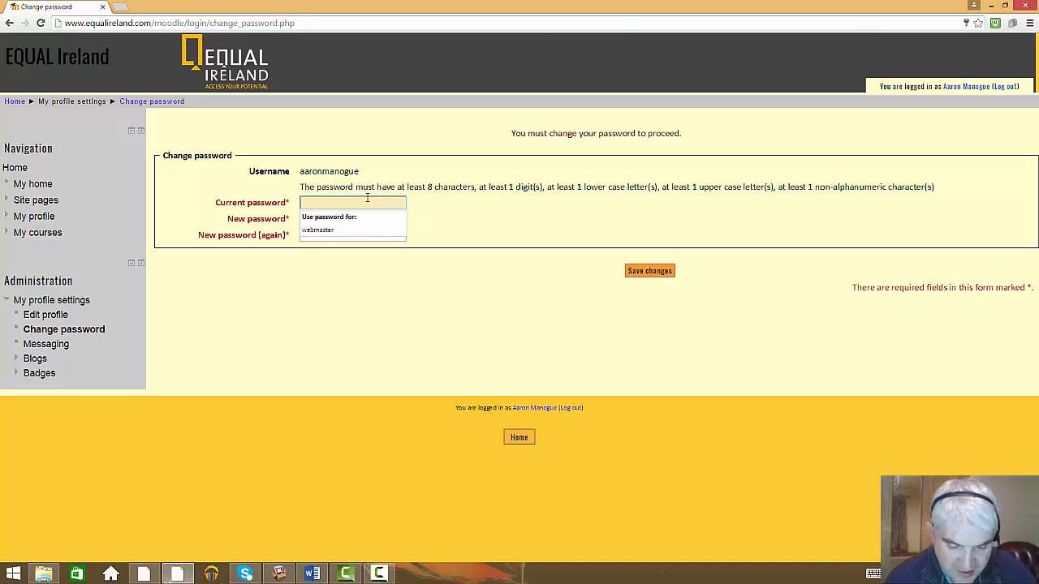
pyautogui.hotkey('ctrl', 'v')
pyautogui.click(317, 222)
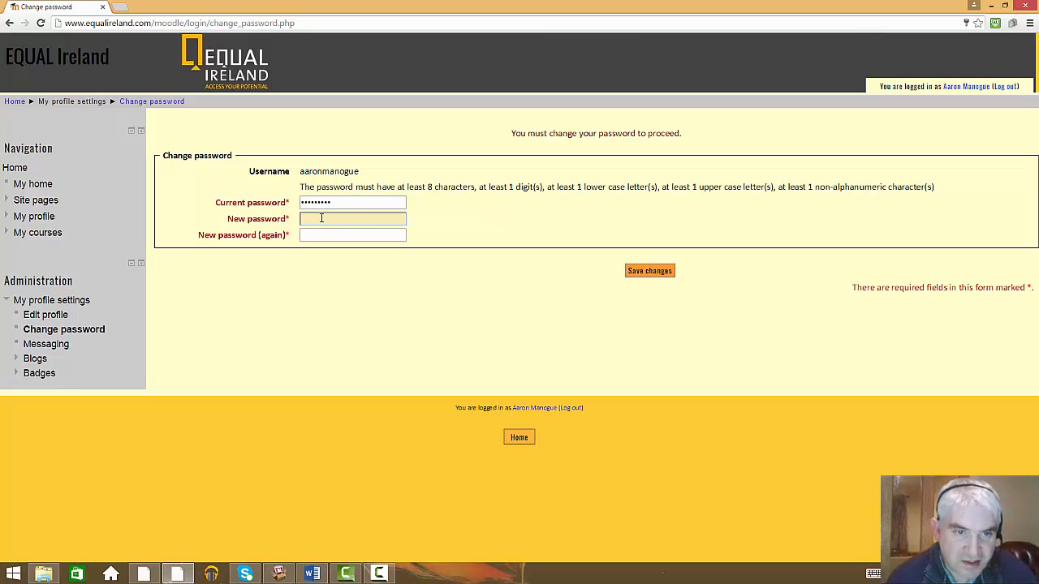
pyautogui.hotkey('ctrl', 'v')
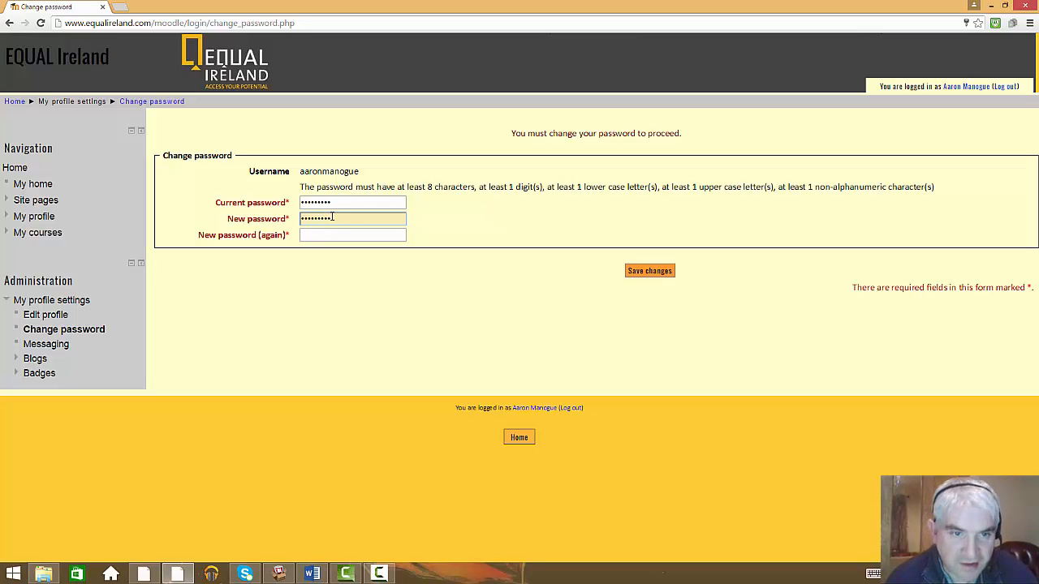
pyautogui.click(314, 235)
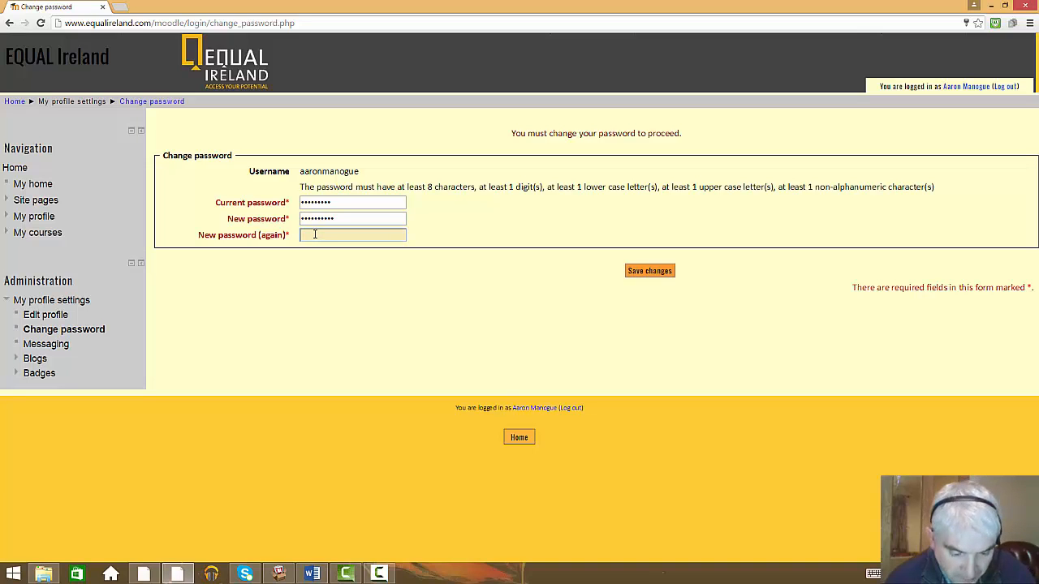
pyautogui.hotkey('ctrl', 'v')
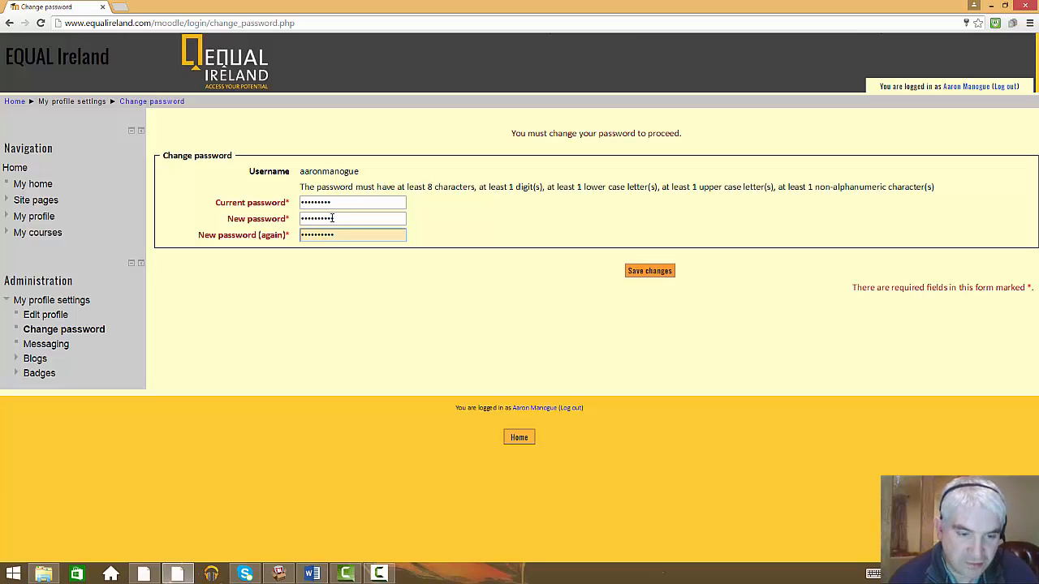
pyautogui.click(312, 574)
pyautogui.hotkey('ctrl', 'a')
pyautogui.hotkey('ctrl', 'c')
# Step: Add a second Word line with the pasted password followed by 4, then return to Chrome
pyautogui.click(398, 149)
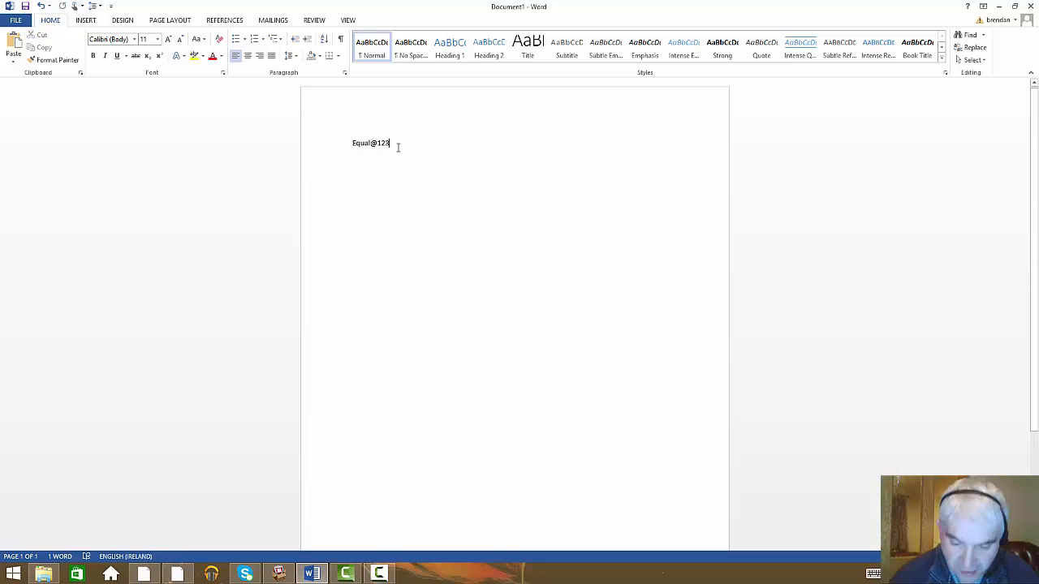
pyautogui.press('Return')
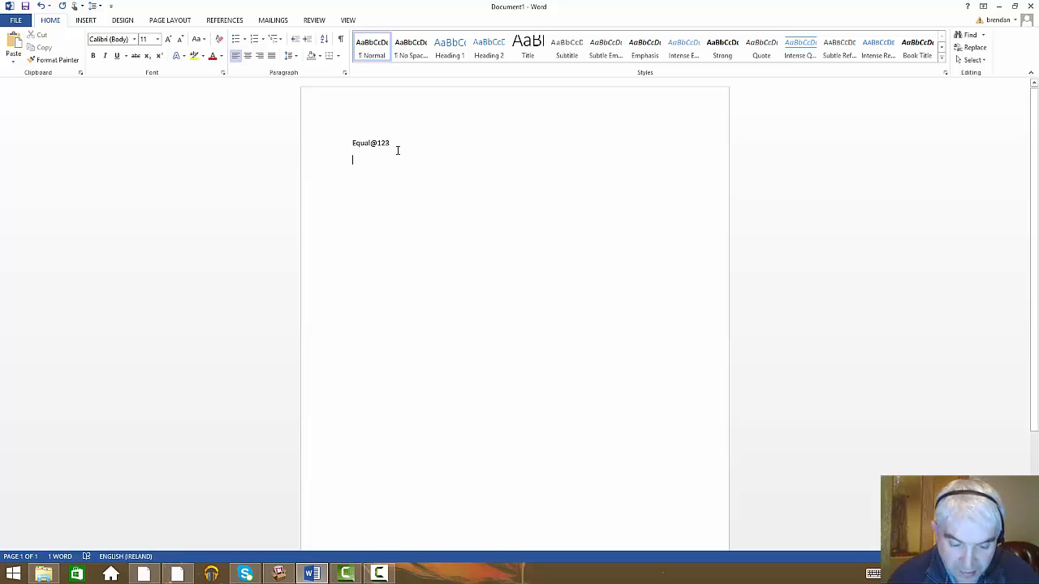
pyautogui.hotkey('ctrl', 'v')
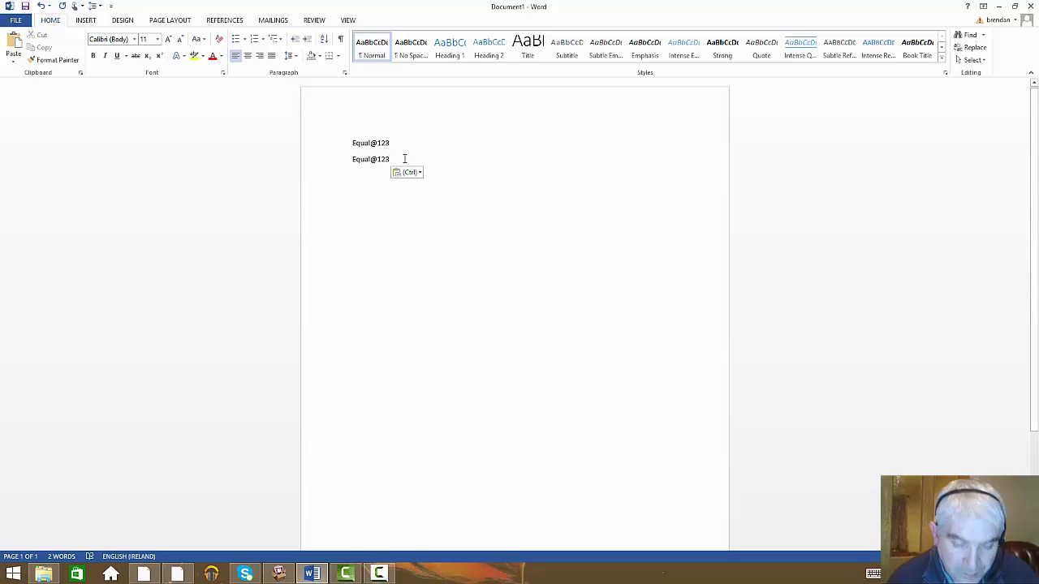
pyautogui.write('4')
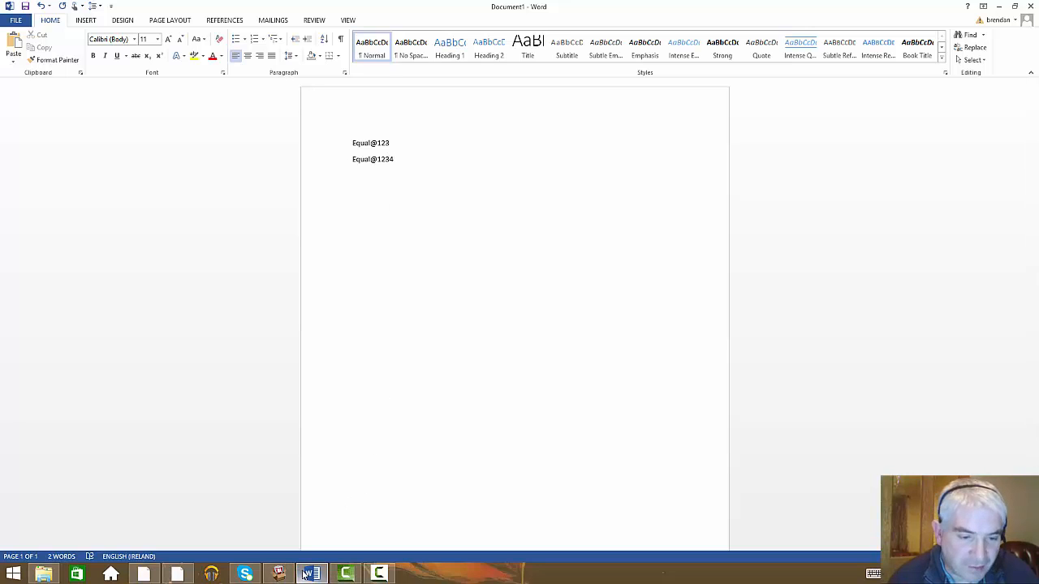
pyautogui.click(178, 575)
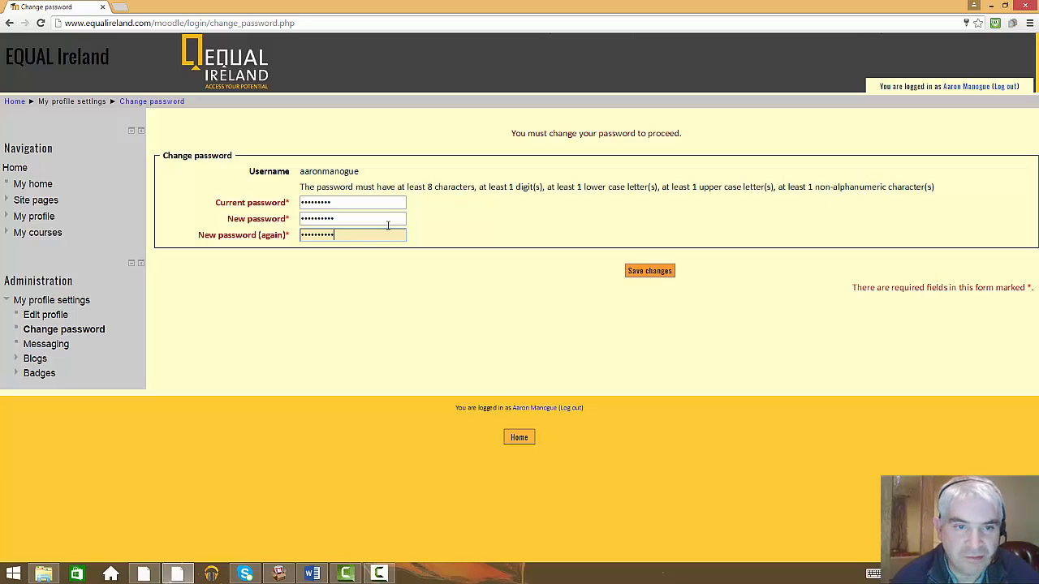
# Step: Click Save changes to apply the student's new password
pyautogui.click(633, 273)
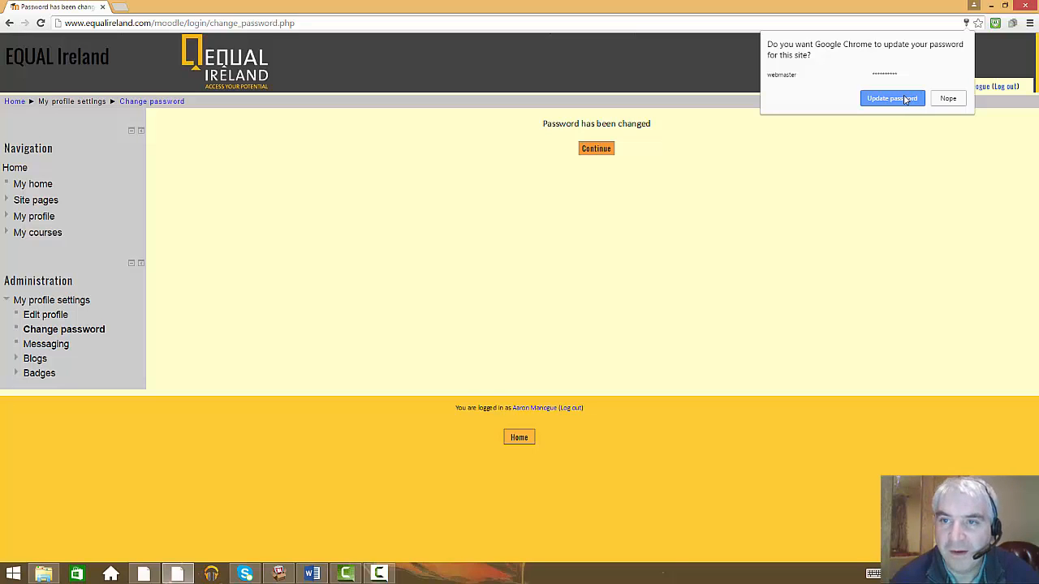
# Step: Decline Chrome's update-password prompt and continue to the Course categories home page
pyautogui.click(948, 99)
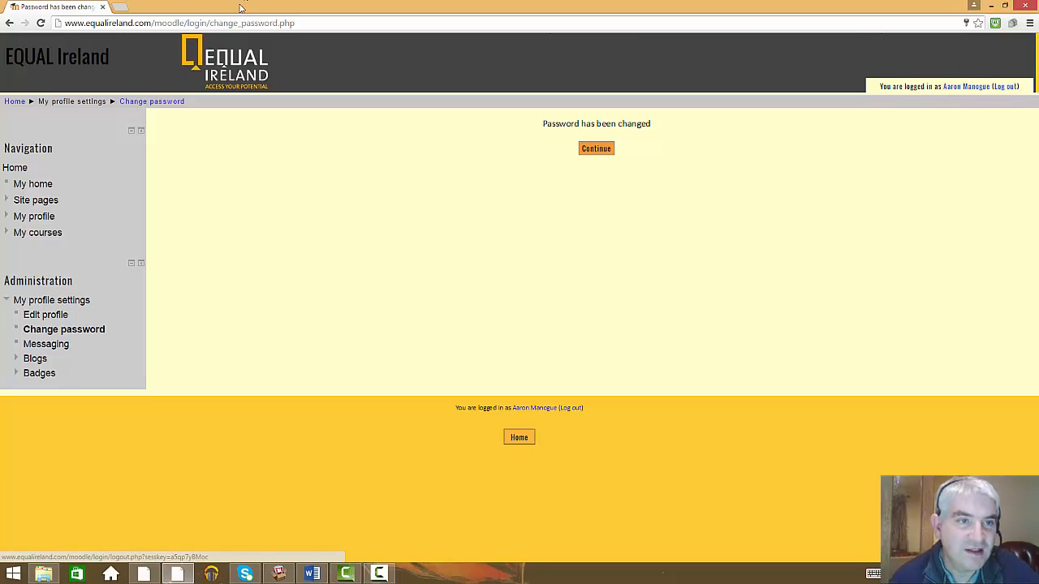
pyautogui.click(592, 151)
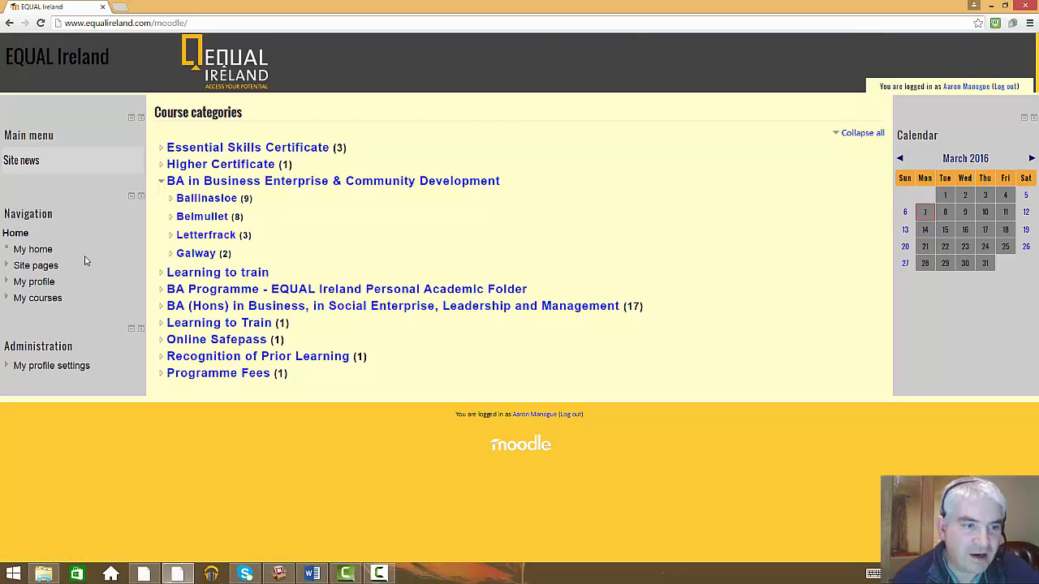
# Step: Go to the student's profile and open Edit profile from My profile settings
pyautogui.click(33, 282)
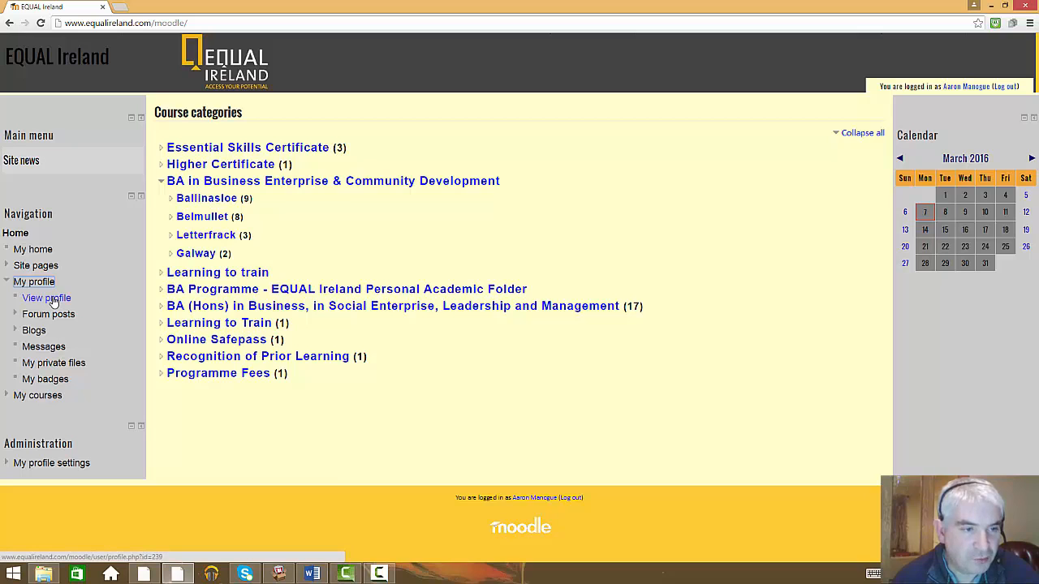
pyautogui.click(50, 300)
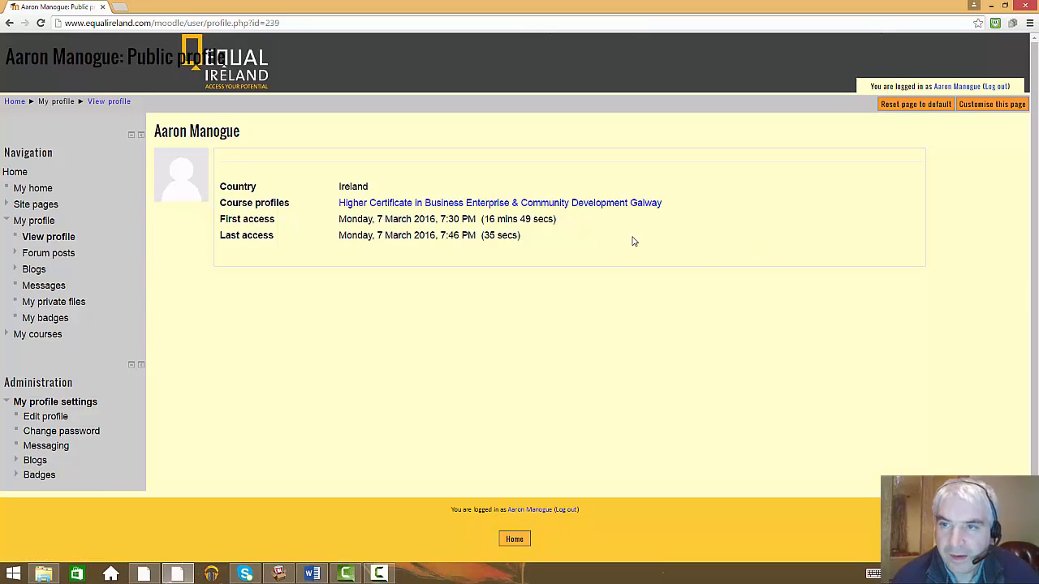
pyautogui.click(54, 417)
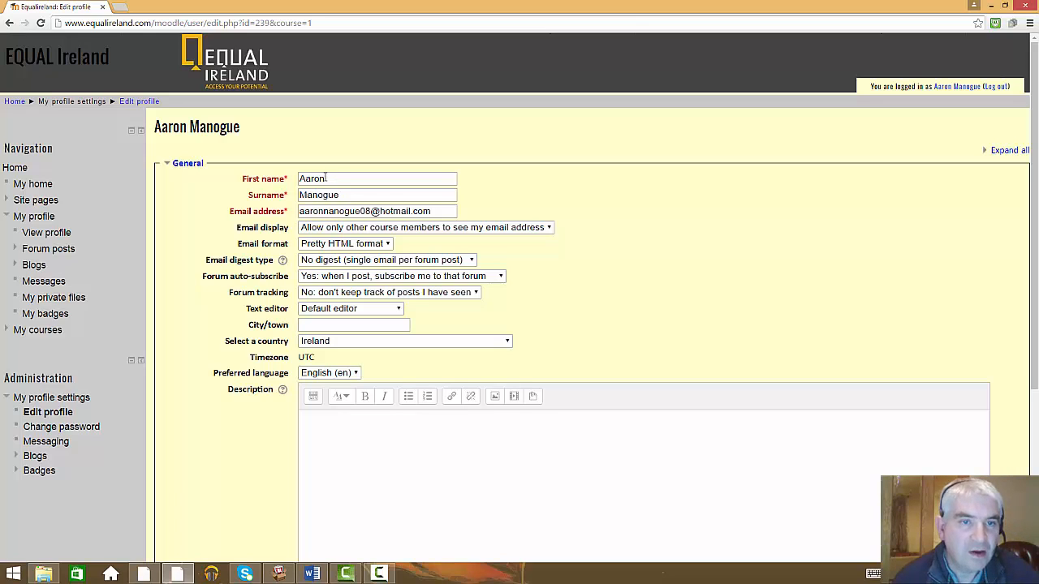
# Step: Click into the Description editor, then expand the empty User picture section of the profile form
pyautogui.click(336, 435)
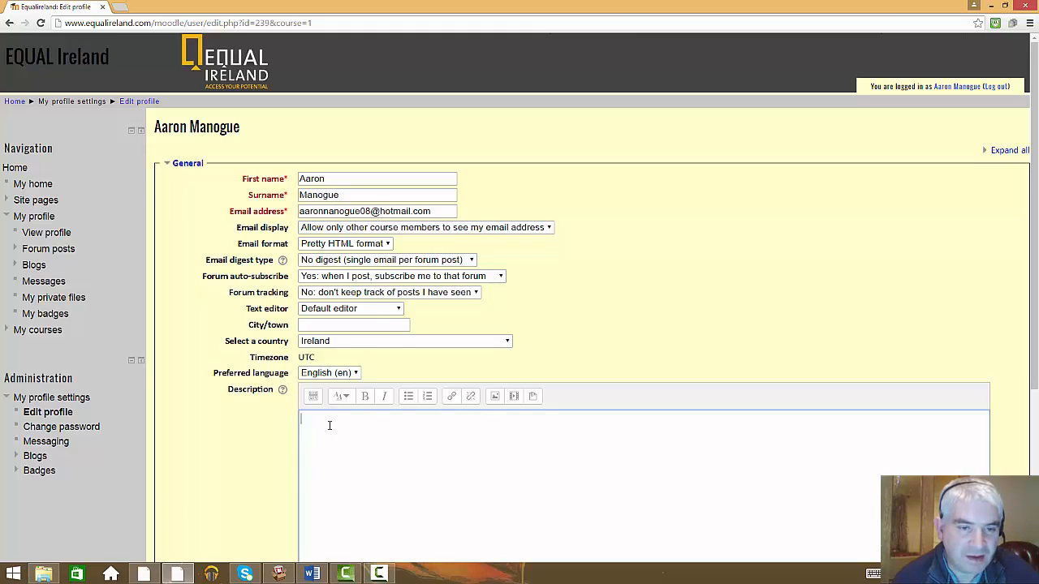
pyautogui.scroll(-3, 328, 425)
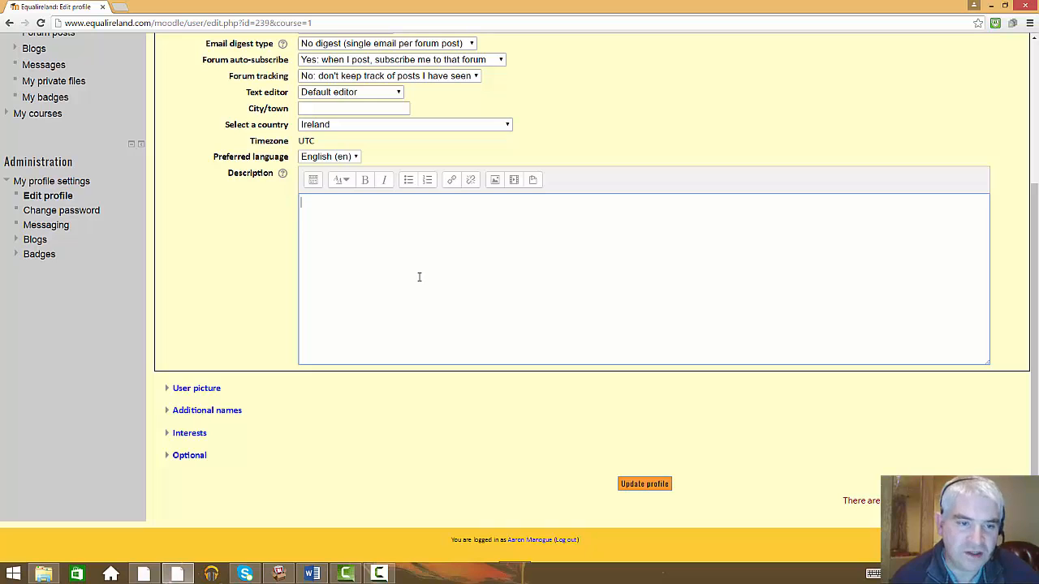
pyautogui.click(200, 393)
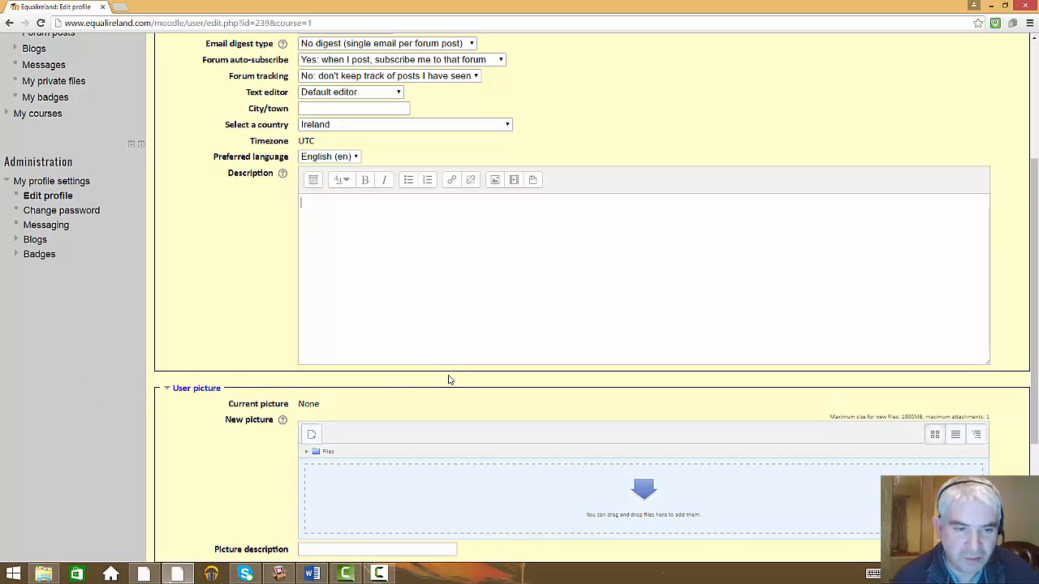
pyautogui.scroll(-2, 447, 378)
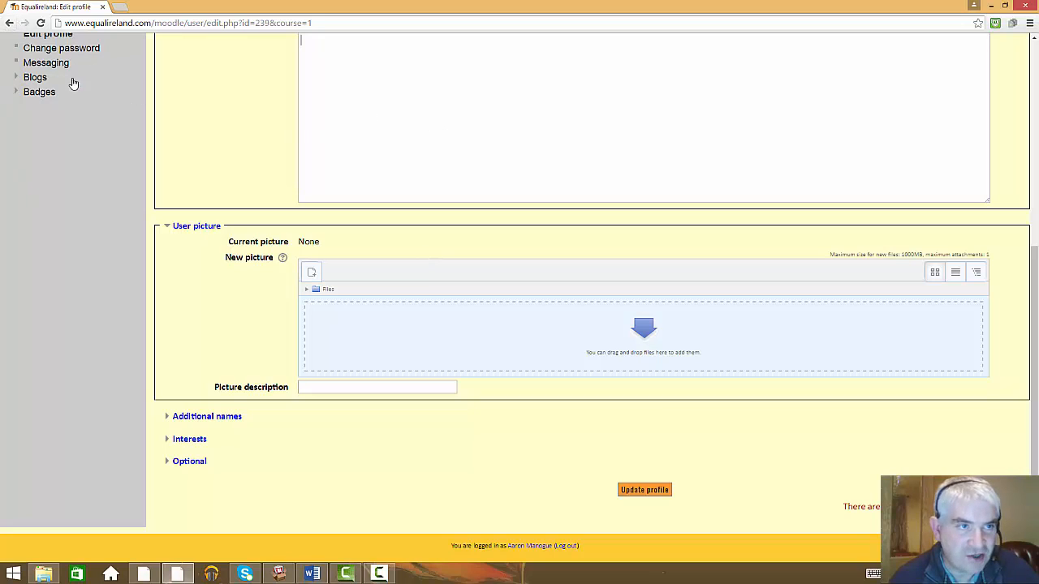
# Step: Stay on the profile form, close the file picker without uploading a picture, and expand Interests
pyautogui.click(9, 24)
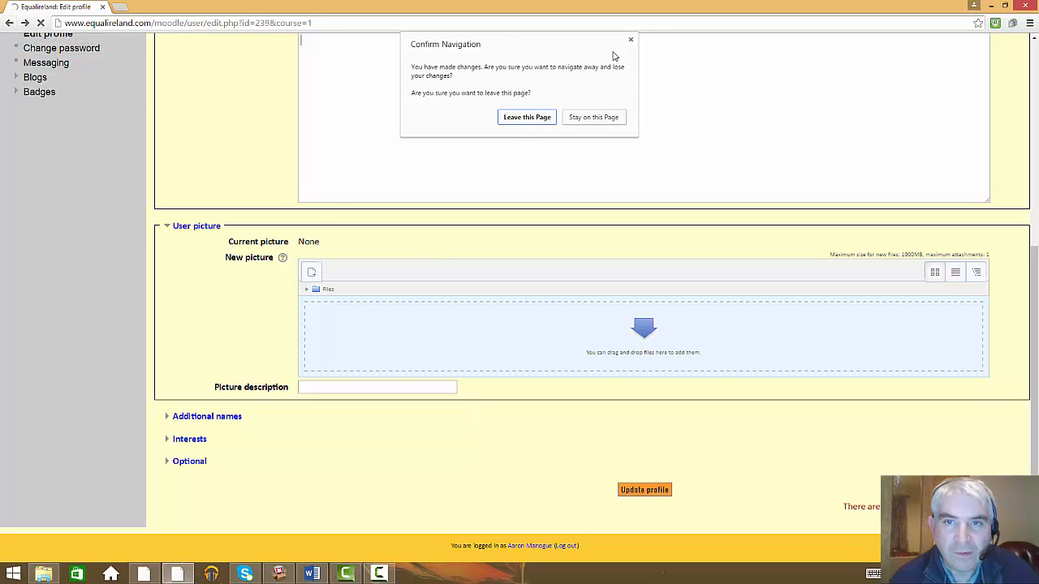
pyautogui.click(631, 40)
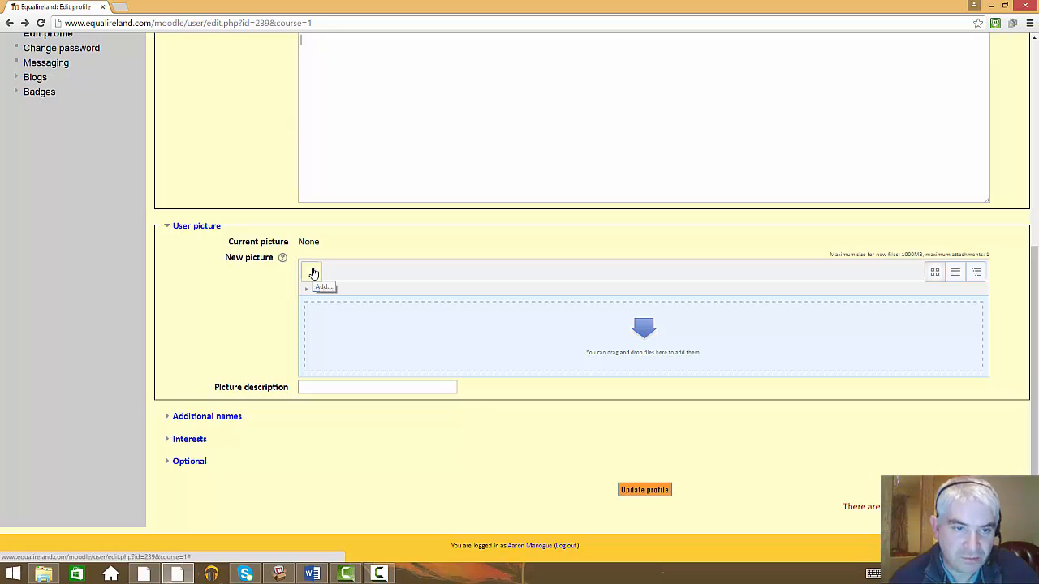
pyautogui.click(312, 273)
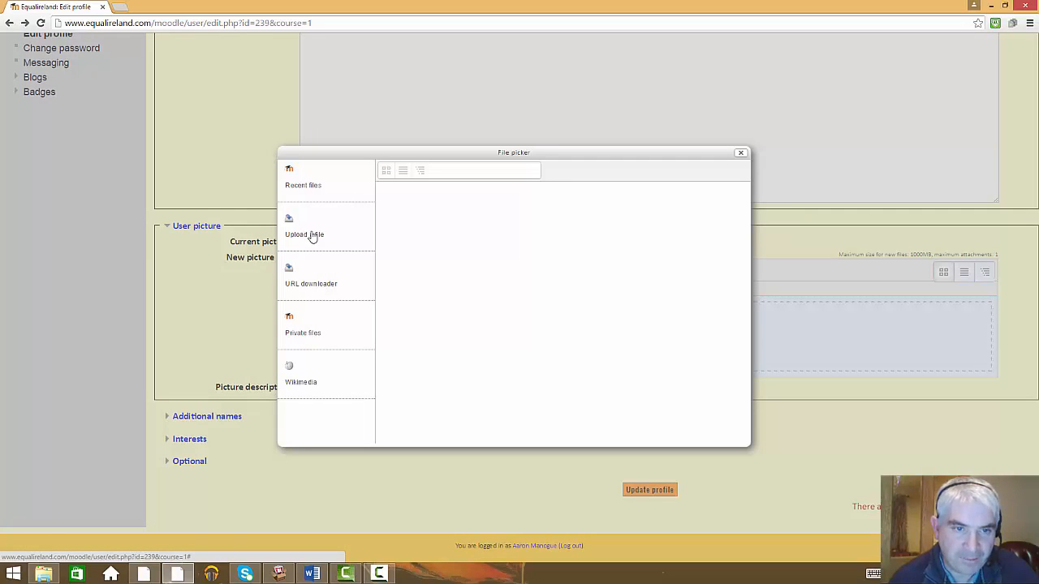
pyautogui.click(312, 235)
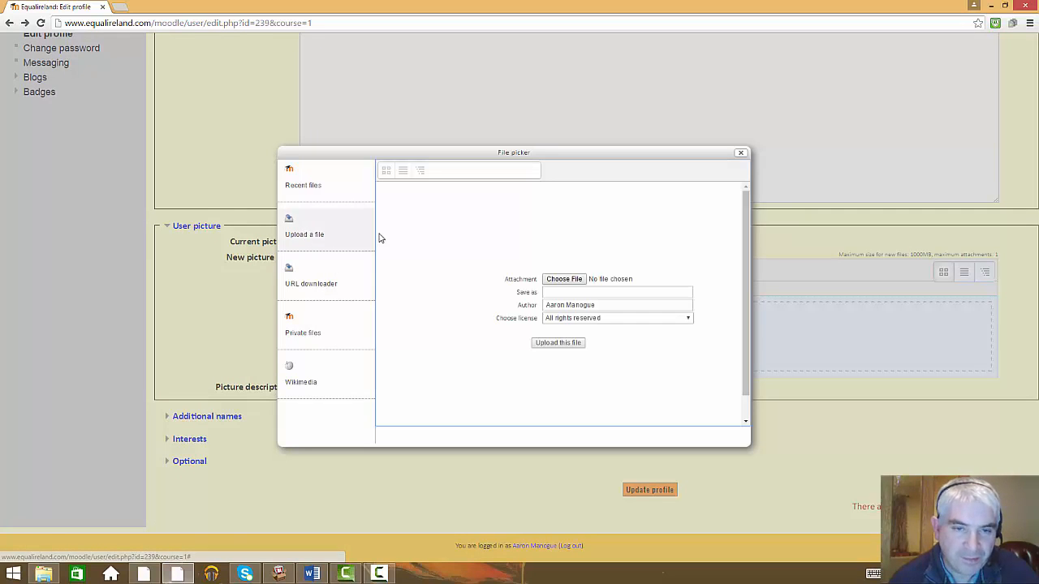
pyautogui.click(561, 280)
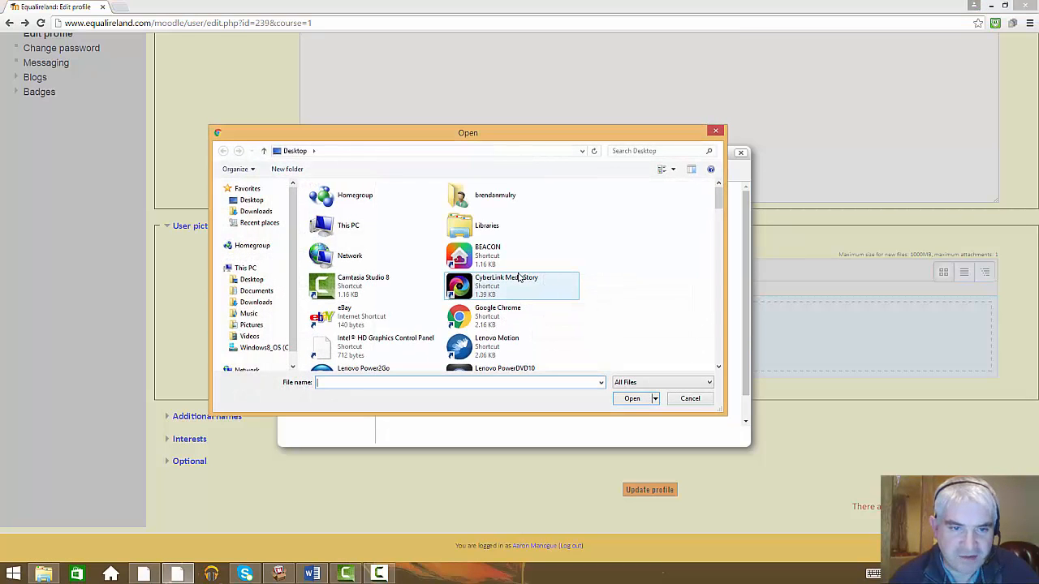
pyautogui.click(714, 132)
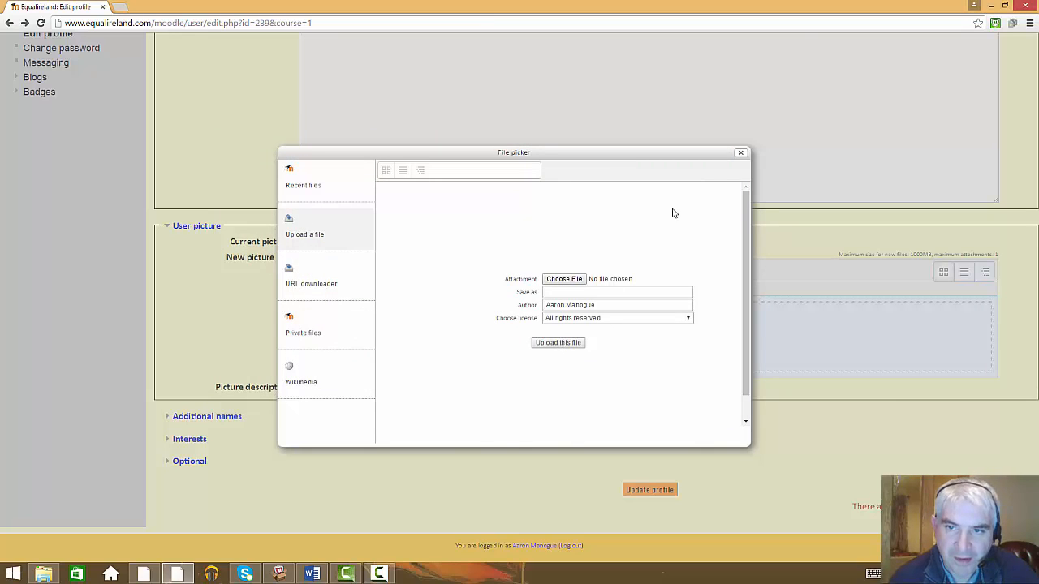
pyautogui.click(740, 152)
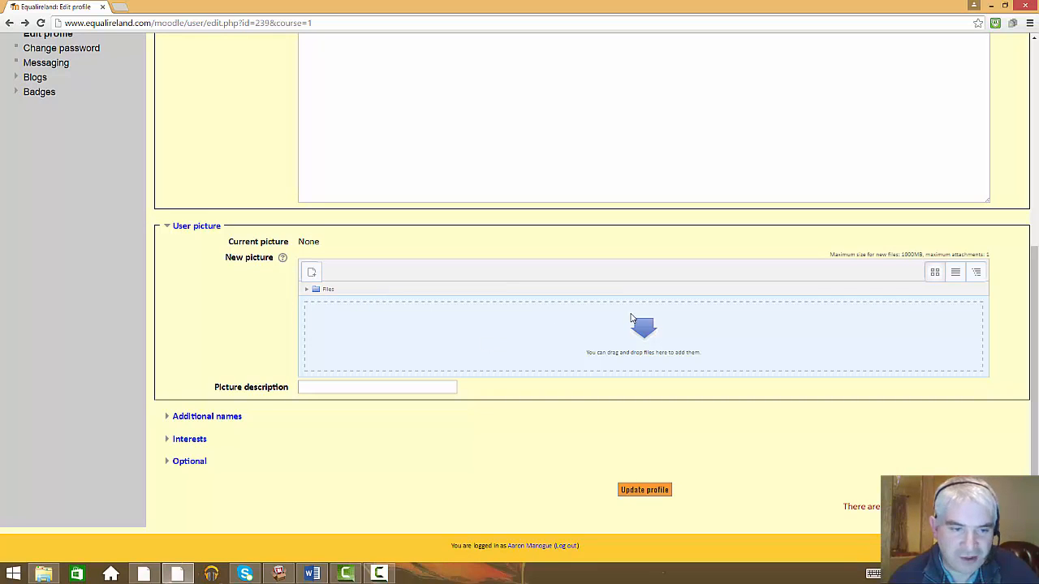
pyautogui.click(182, 441)
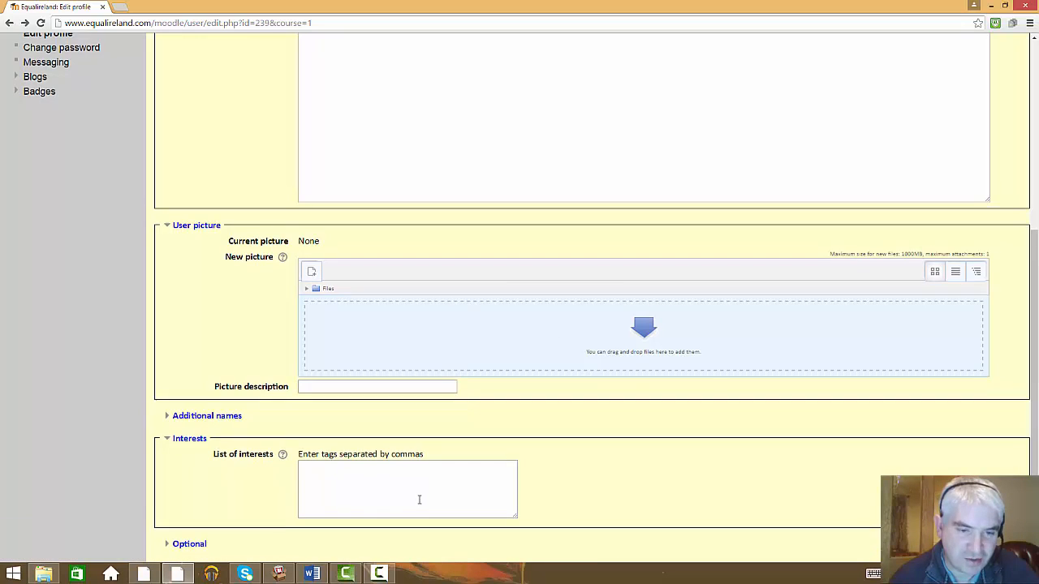
# Step: Save the form with Update profile to return to the student's public profile page
pyautogui.scroll(-1, 420, 498)
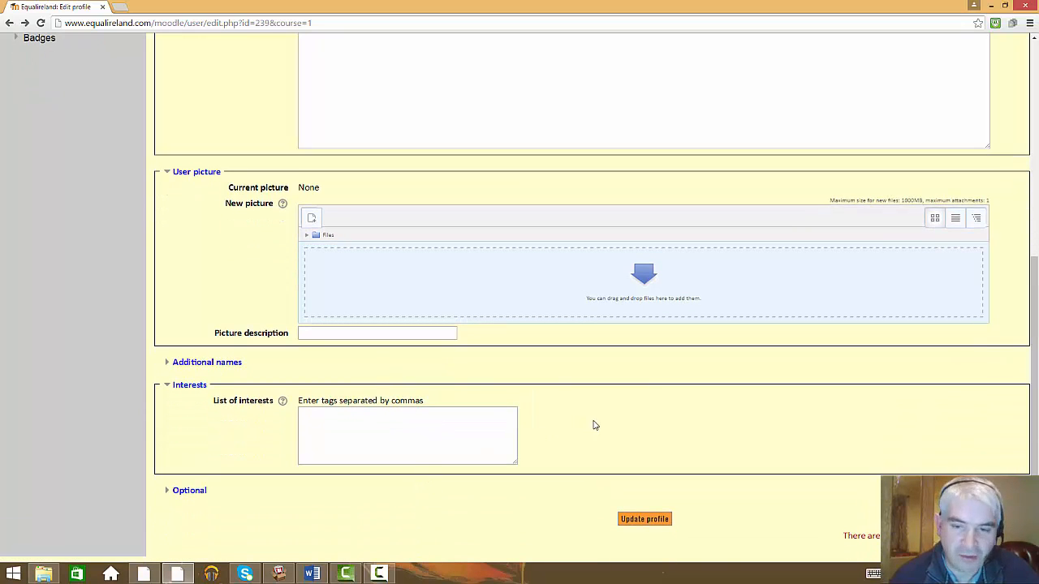
pyautogui.click(634, 520)
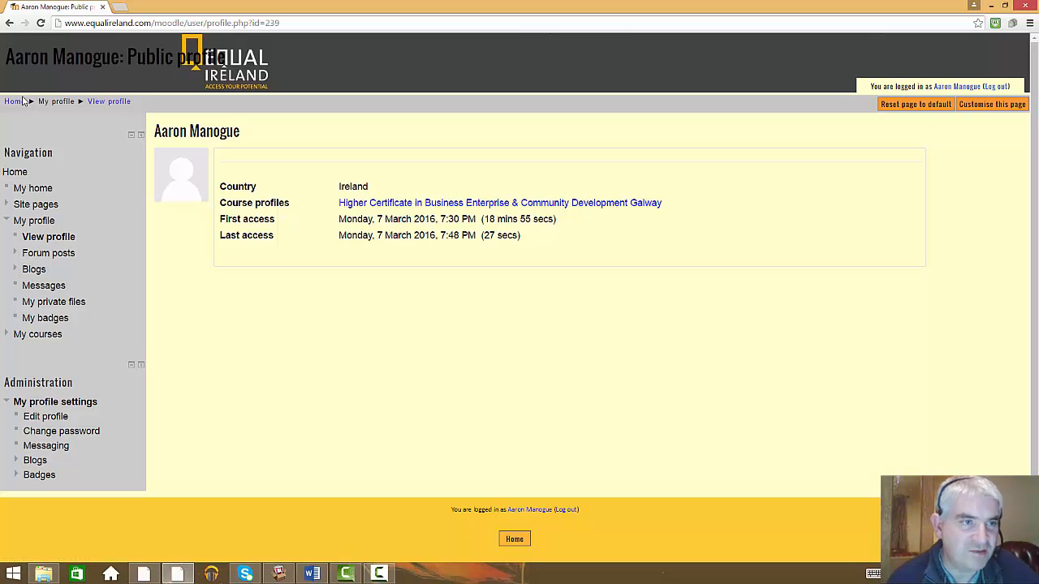
# Step: From Home, open the Higher Certificate category and its Business Enterprise & Community Development Galway course
pyautogui.click(13, 101)
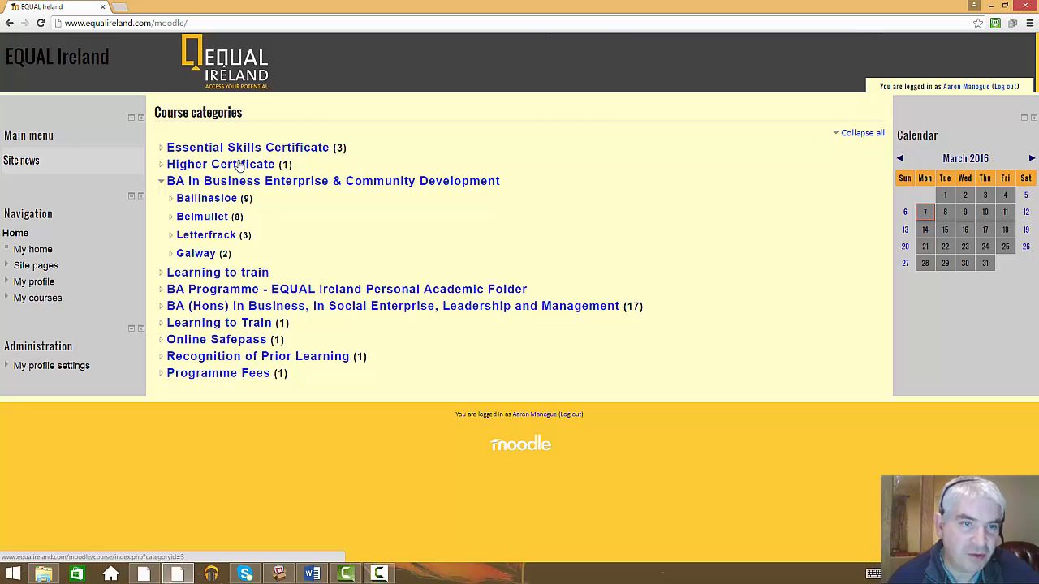
pyautogui.click(240, 166)
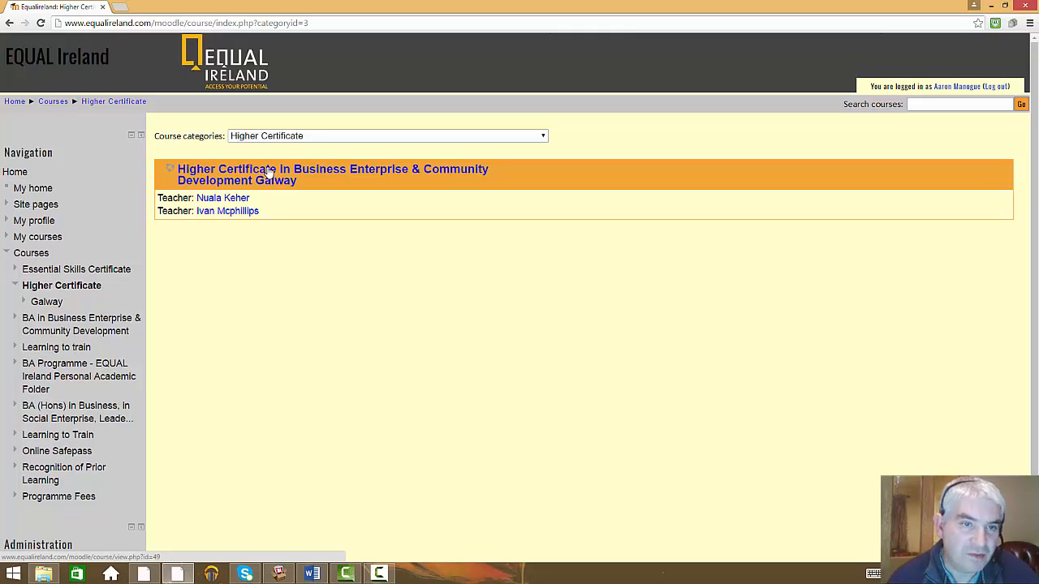
pyautogui.click(268, 172)
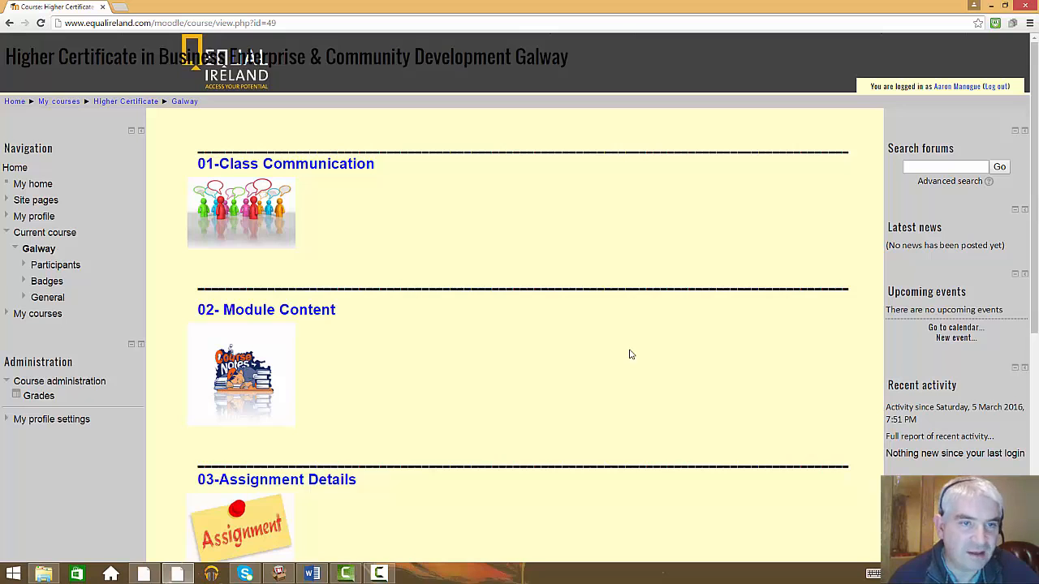
# Step: Scroll through the Galway course sections and open its list of 22 participants
pyautogui.scroll(-3, 630, 357)
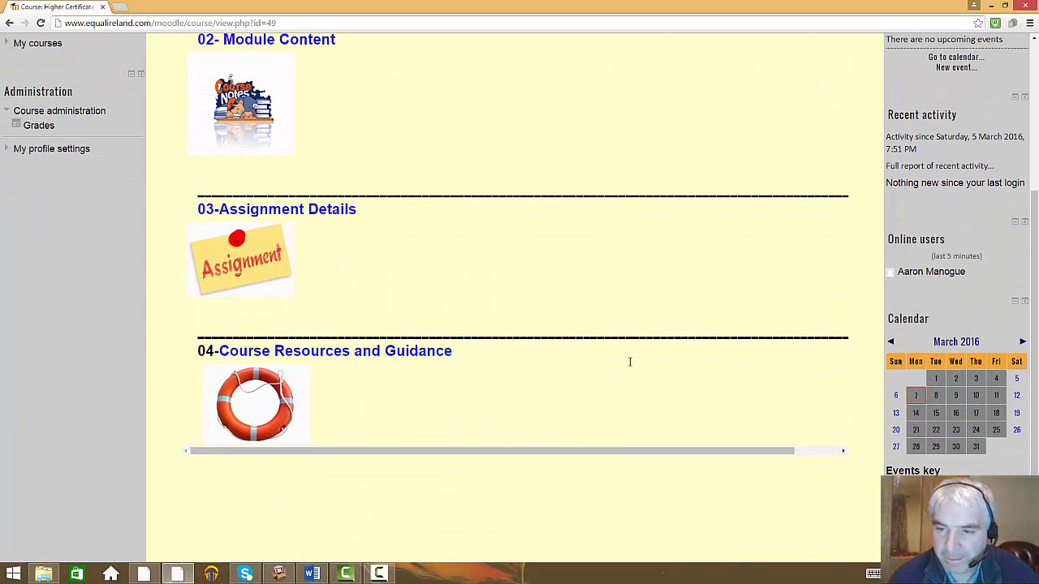
pyautogui.scroll(-2, 630, 366)
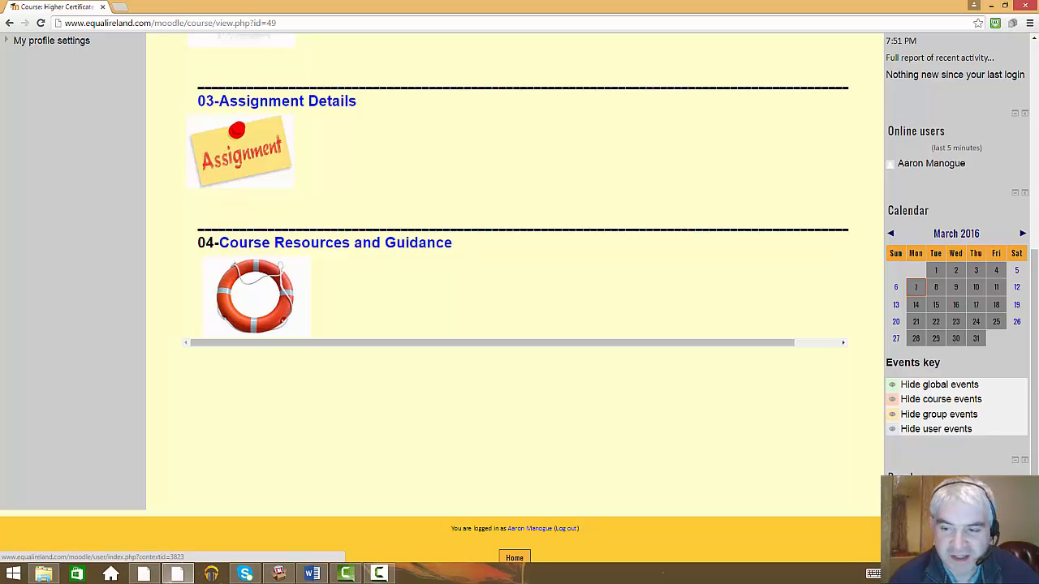
pyautogui.click(923, 495)
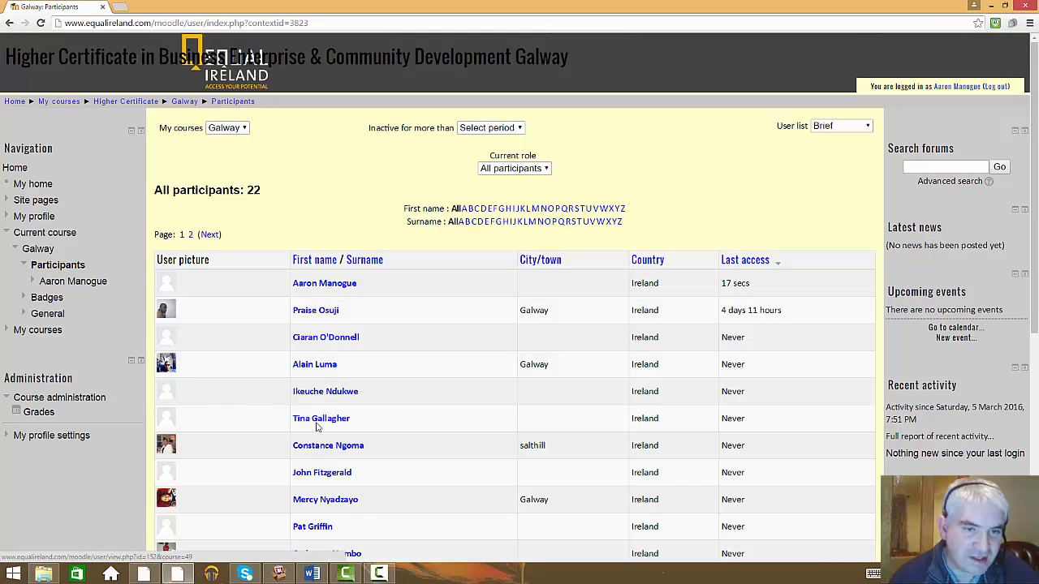
pyautogui.click(307, 313)
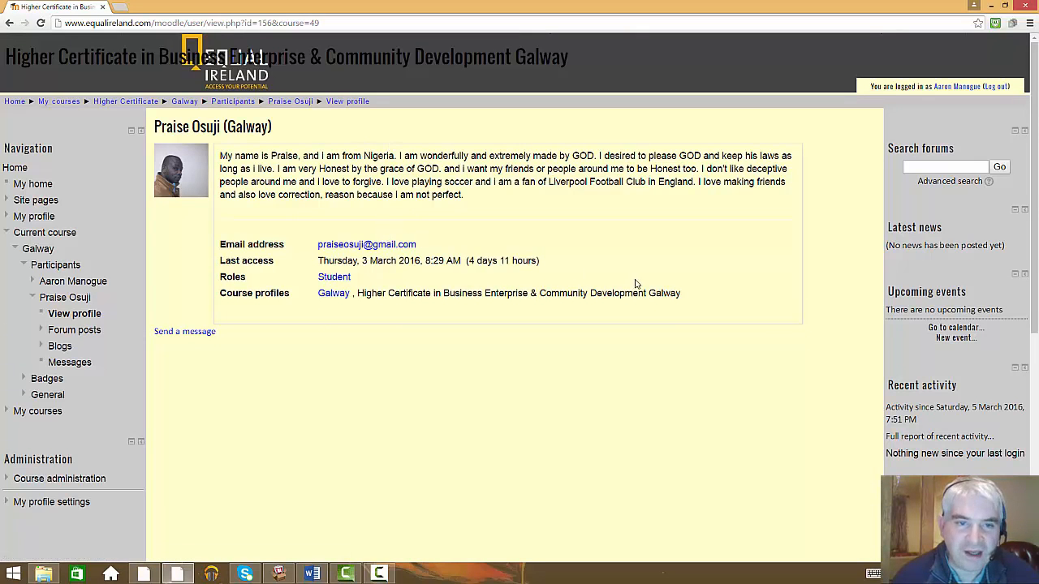
pyautogui.click(10, 22)
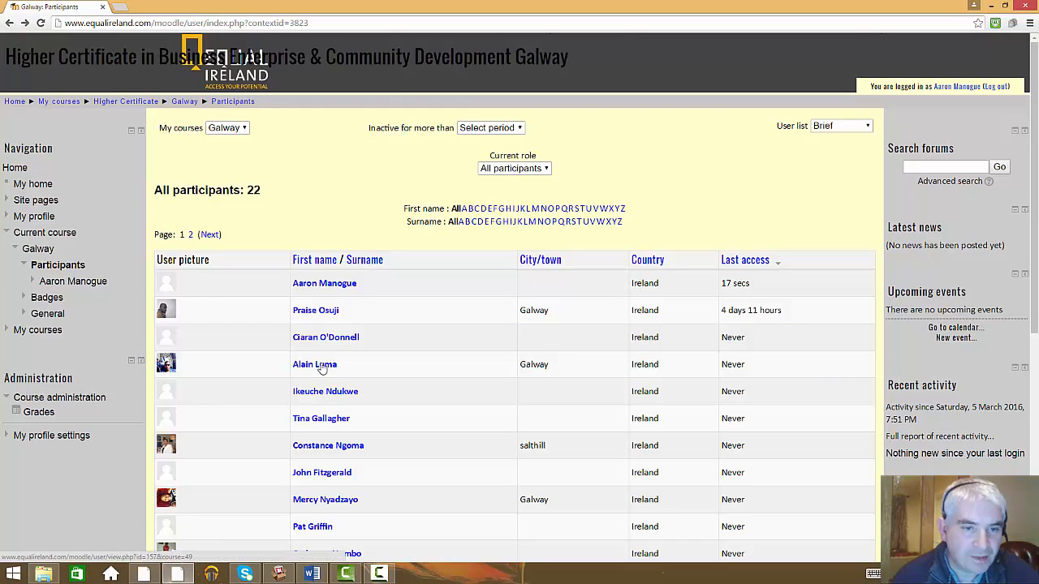
pyautogui.click(318, 365)
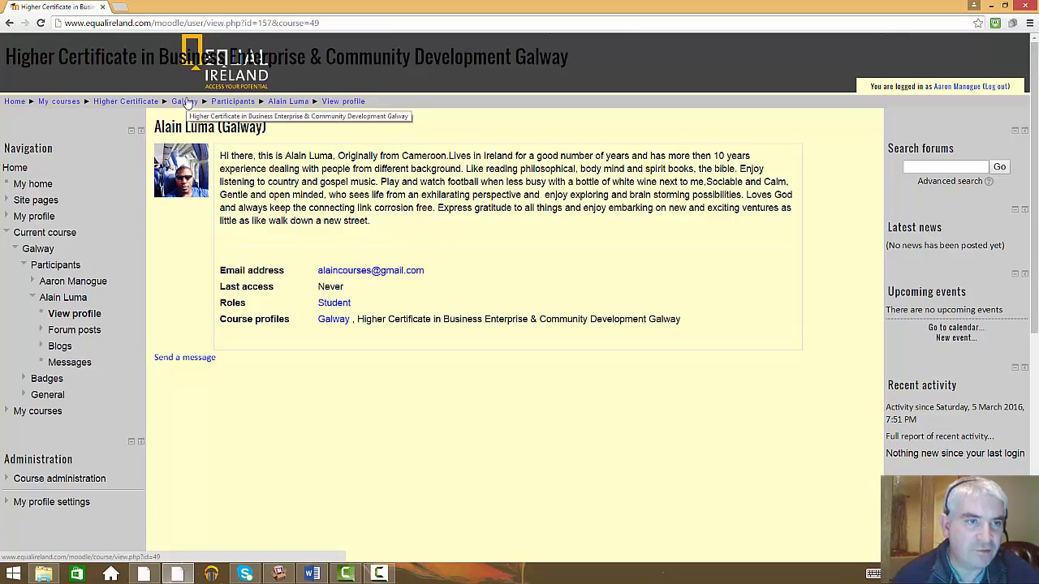
pyautogui.click(185, 102)
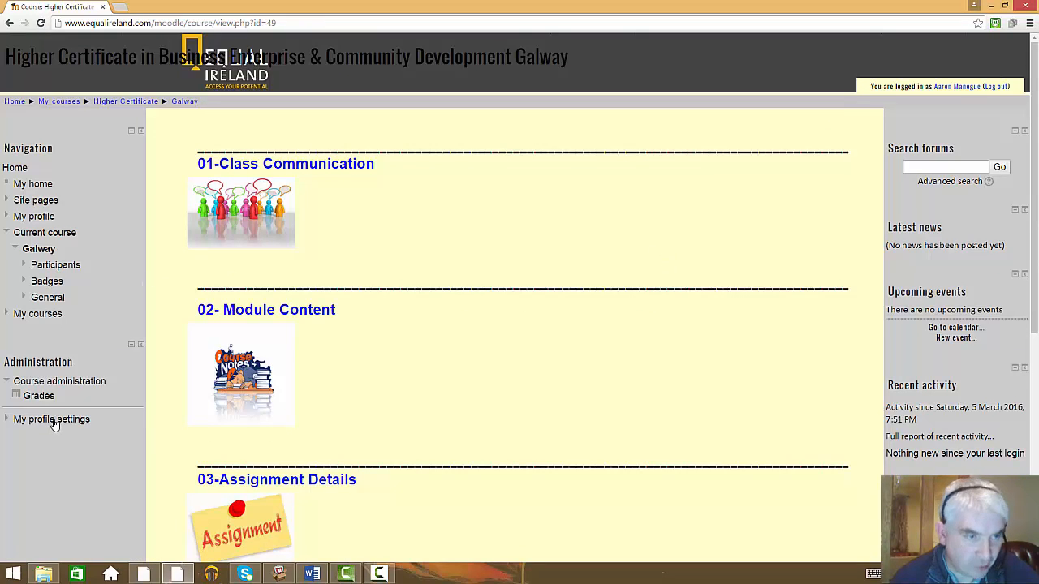
# Step: View the student's own public profile, then go back to the Galway course page
pyautogui.click(36, 217)
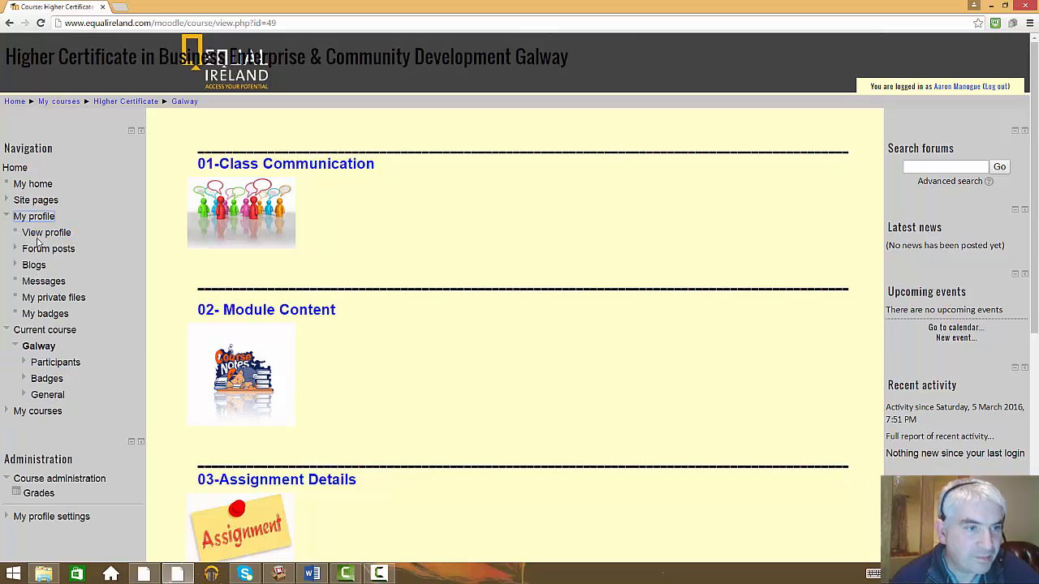
pyautogui.click(47, 233)
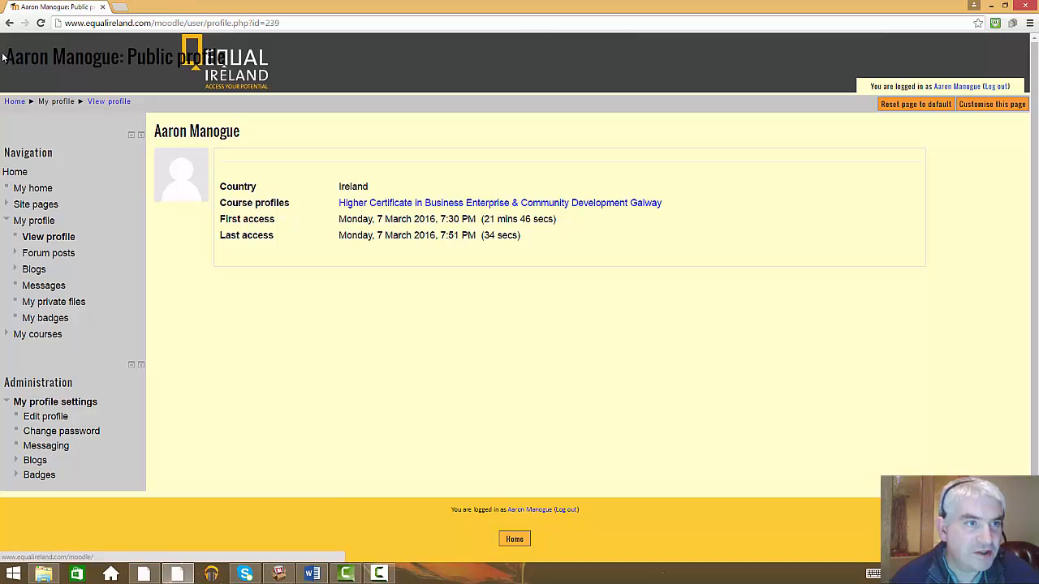
pyautogui.click(41, 23)
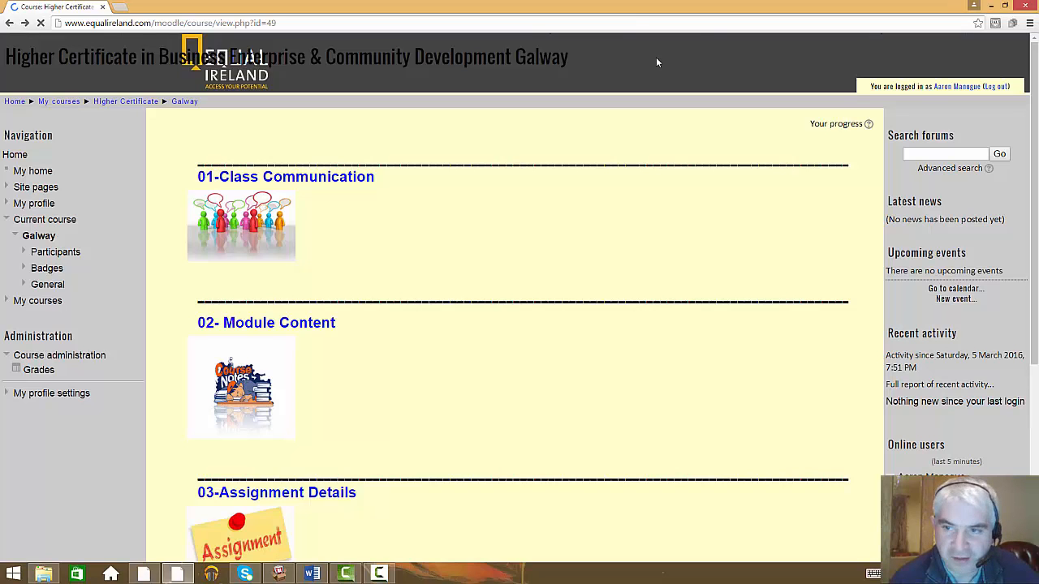
# Step: Open the 01-Class Communication section to reach Communication Corner
pyautogui.scroll(-4, 658, 196)
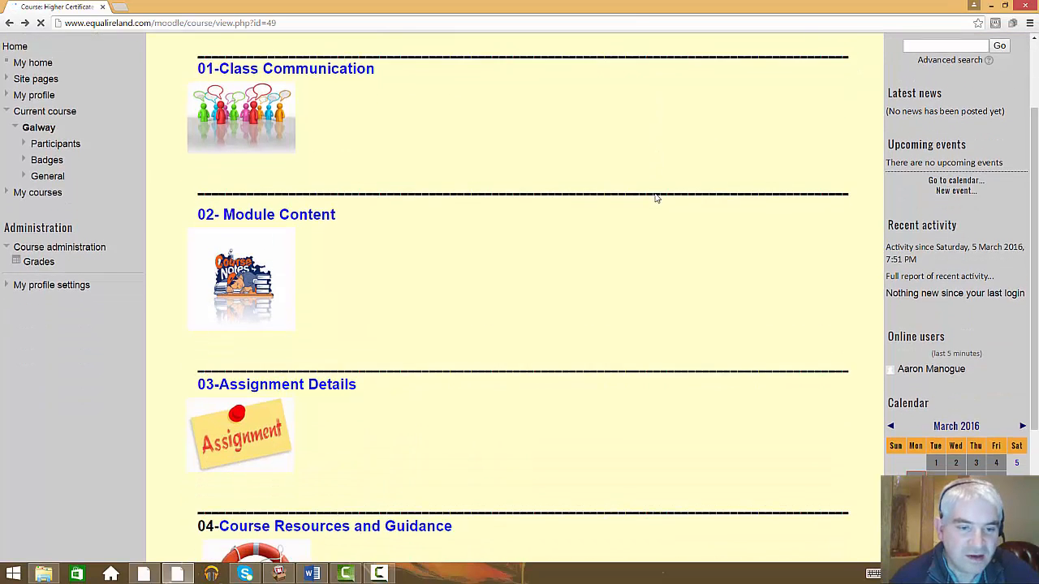
pyautogui.scroll(2, 654, 196)
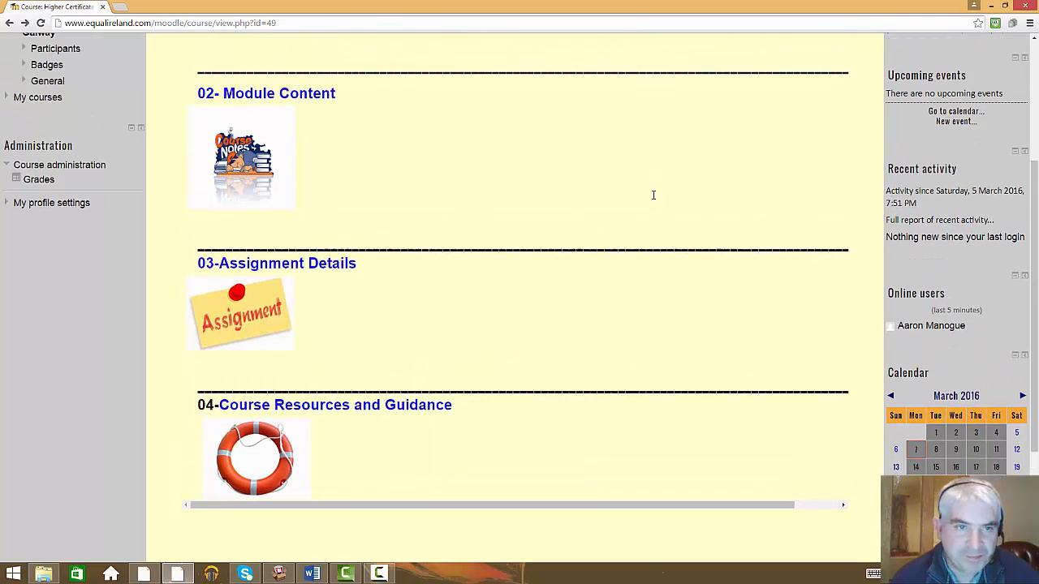
pyautogui.scroll(2, 654, 199)
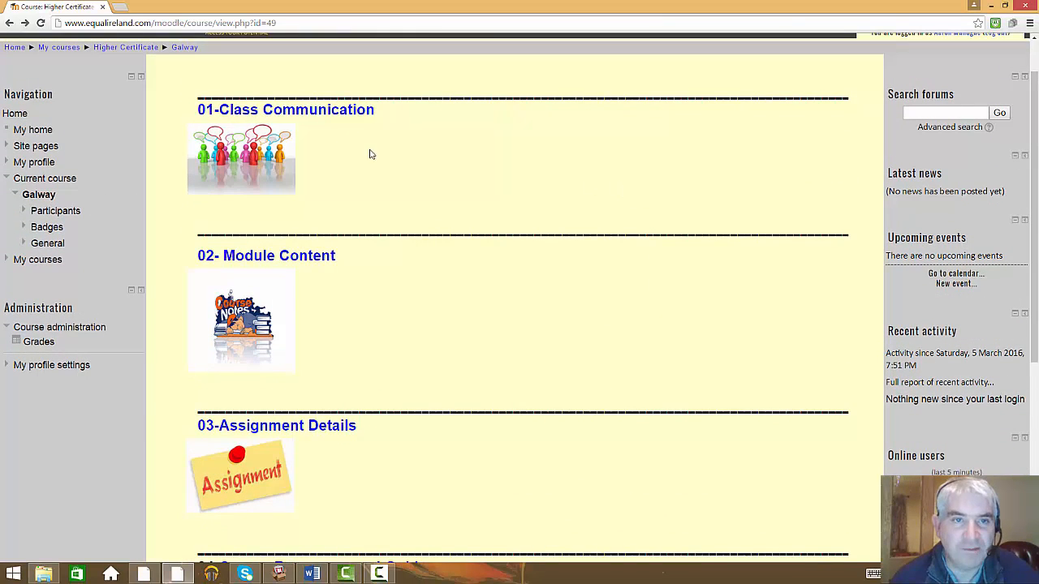
pyautogui.click(301, 115)
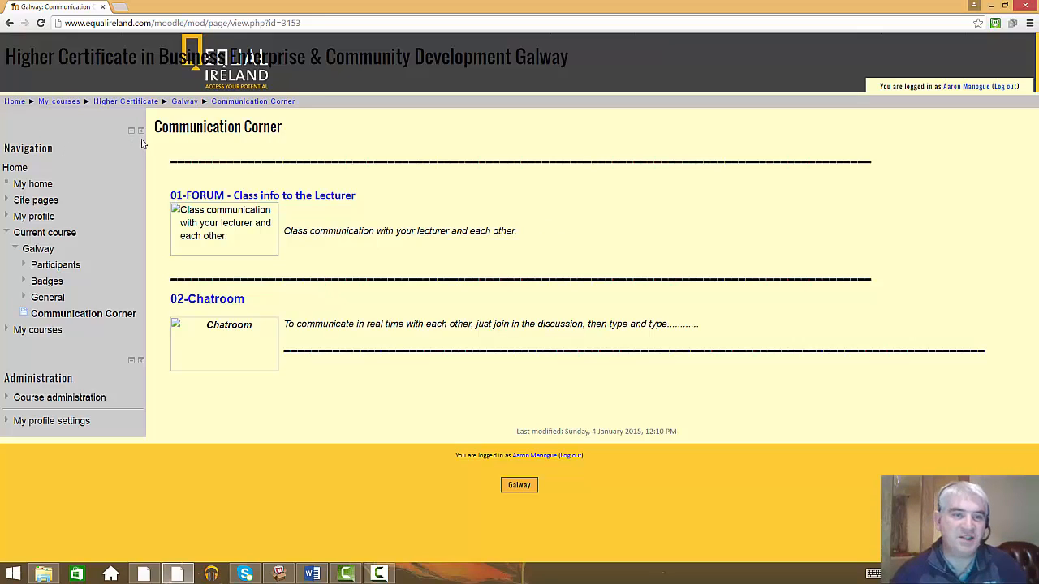
# Step: Confirm 01-FORUM has no discussion topics, then return via the Galway breadcrumb
pyautogui.click(322, 196)
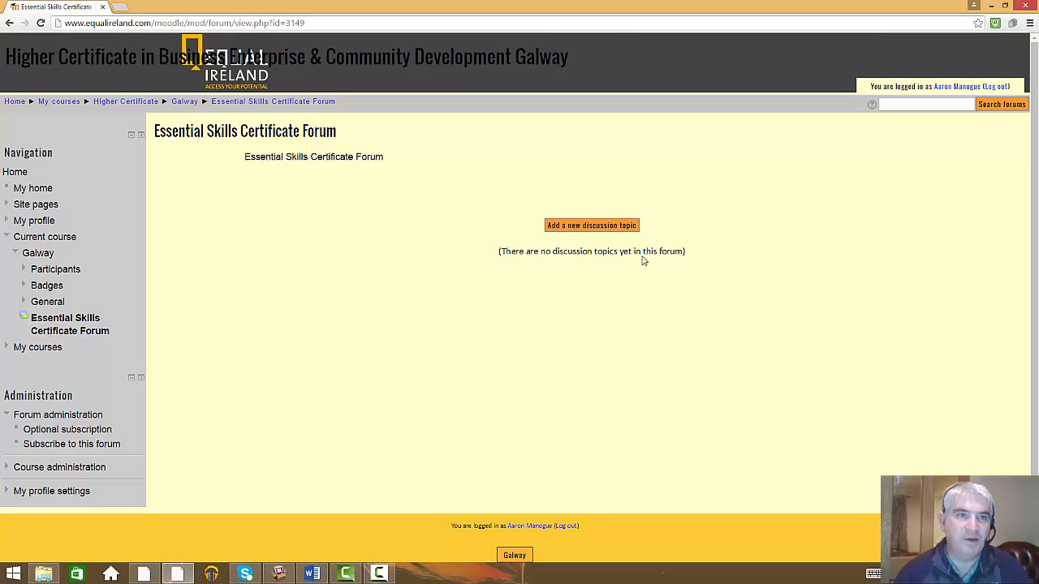
pyautogui.click(9, 22)
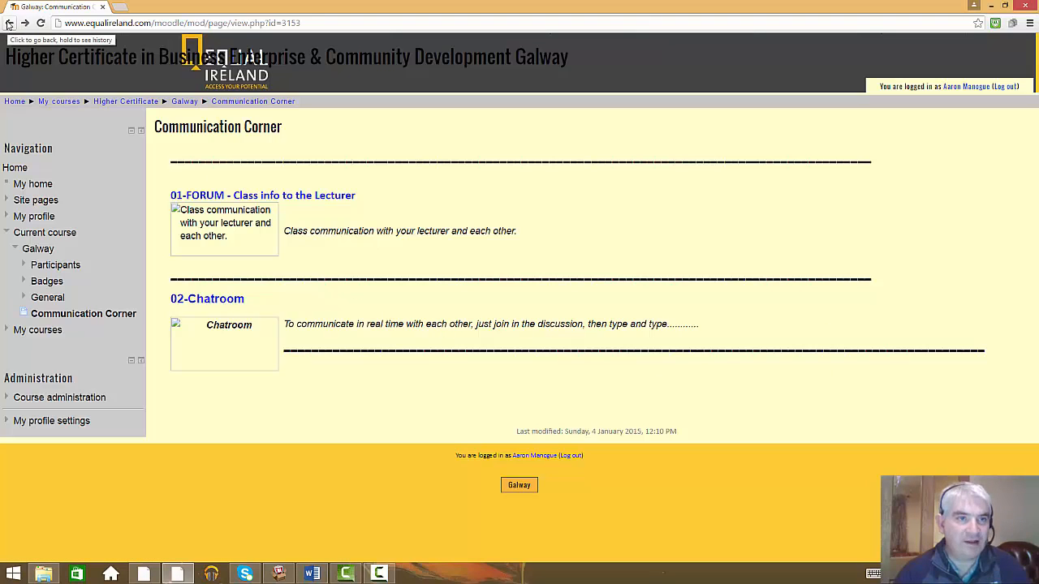
pyautogui.click(185, 101)
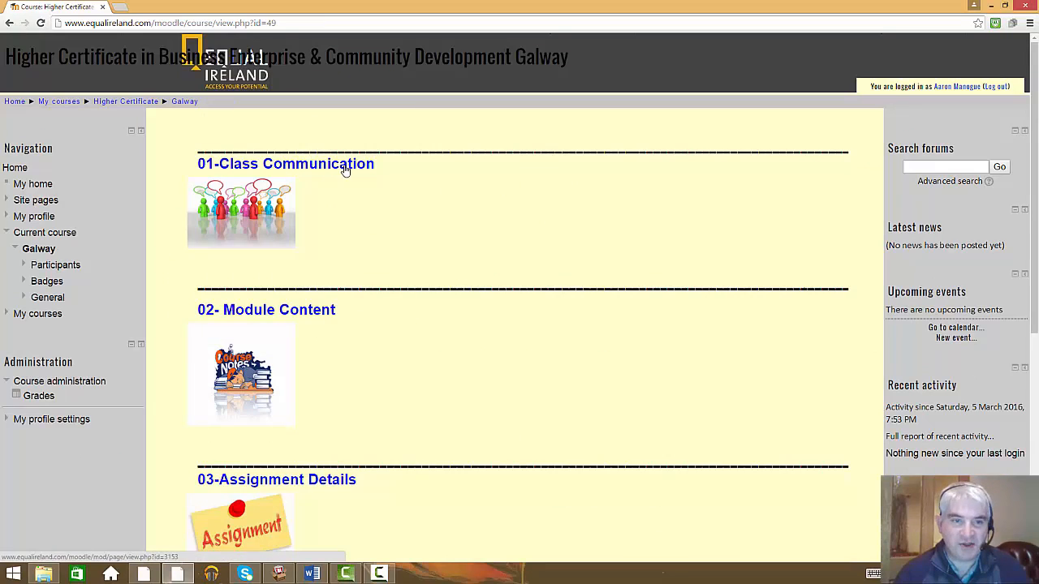
# Step: Open the 02- Module Content book at chapter 3, Enterprise Innovation & Market Orientation
pyautogui.scroll(-2, 387, 208)
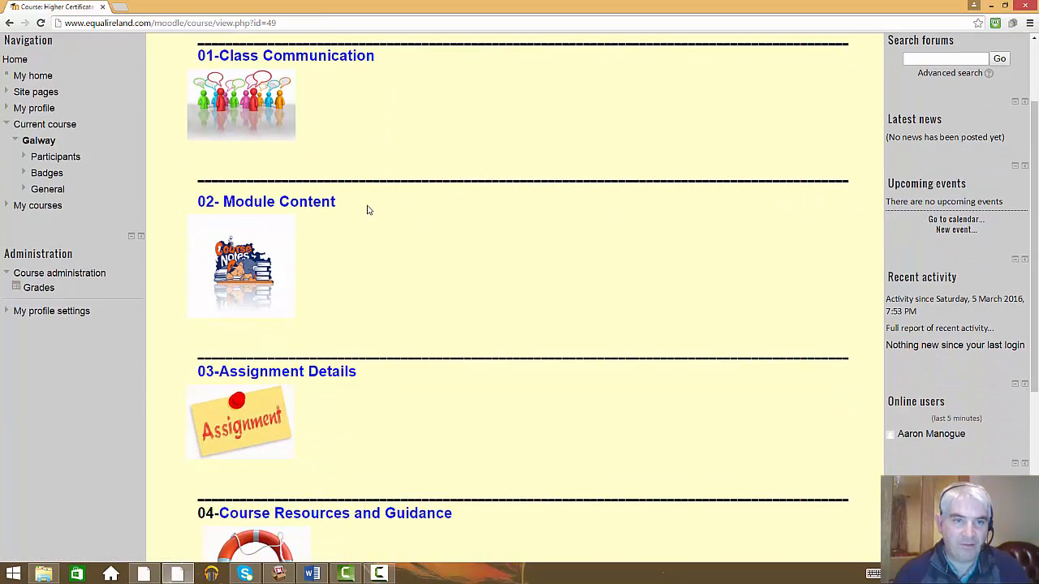
pyautogui.click(323, 206)
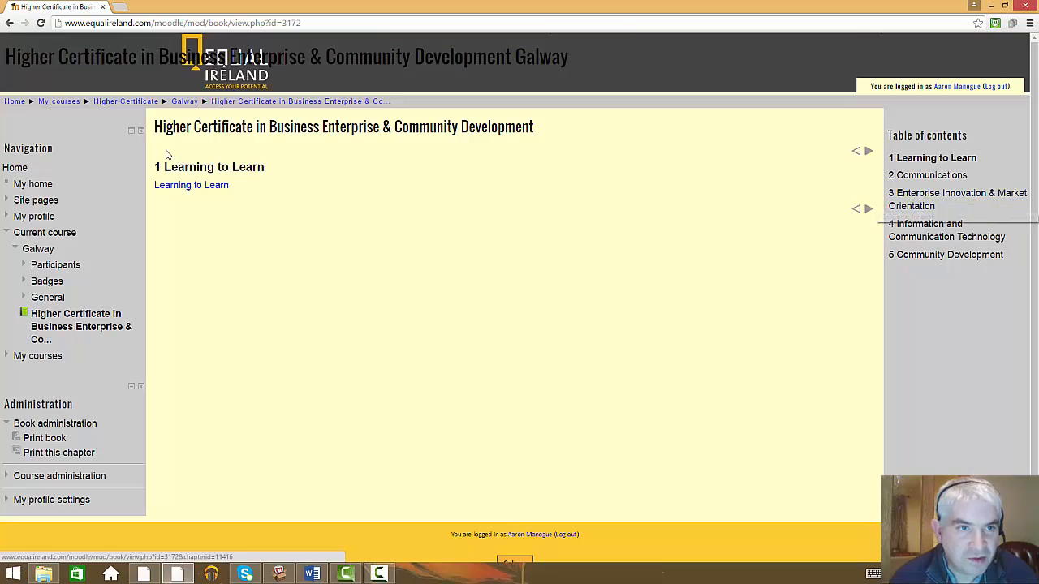
pyautogui.click(184, 100)
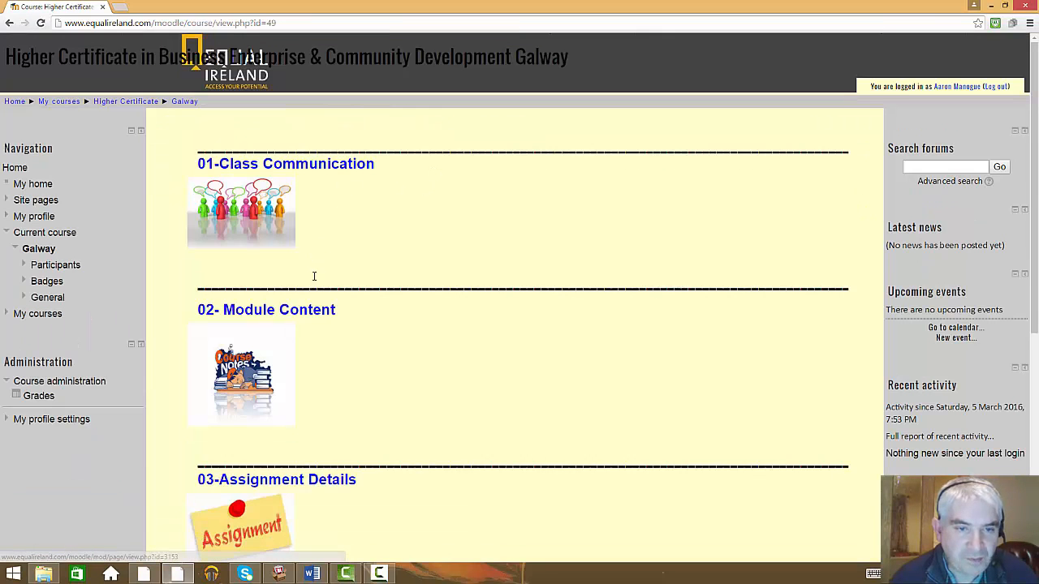
pyautogui.click(306, 312)
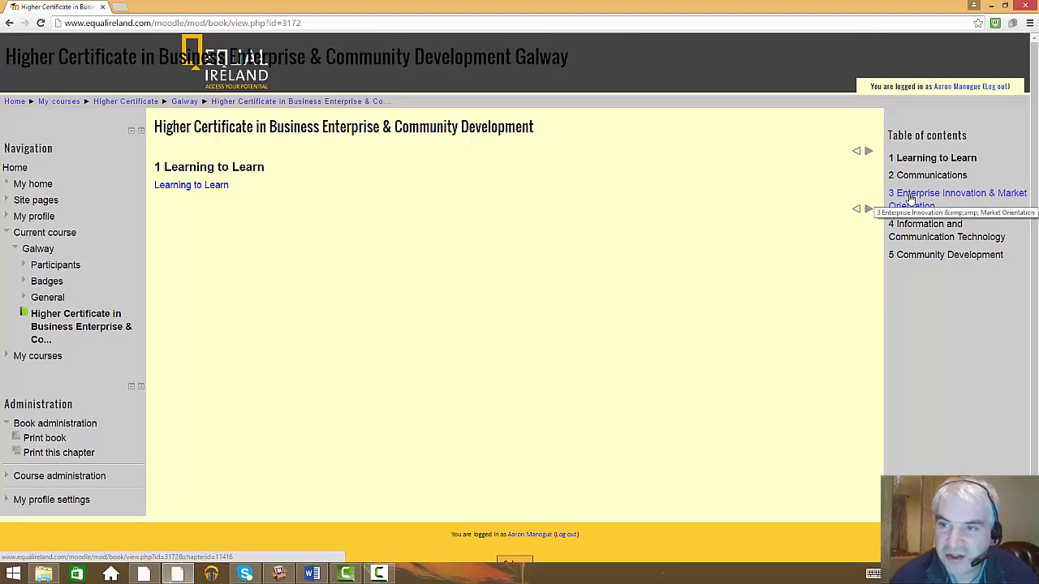
pyautogui.click(907, 201)
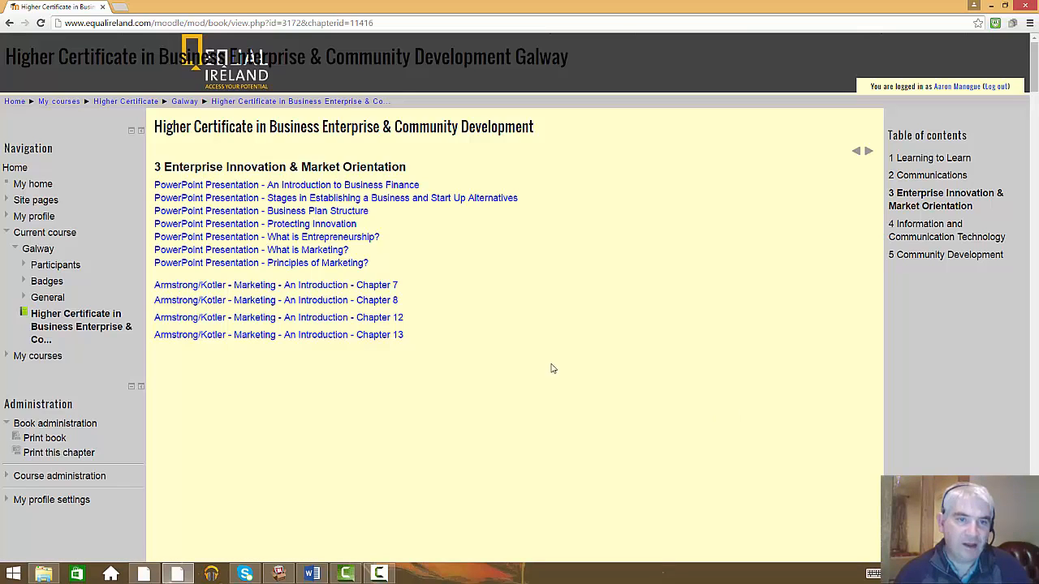
pyautogui.click(322, 235)
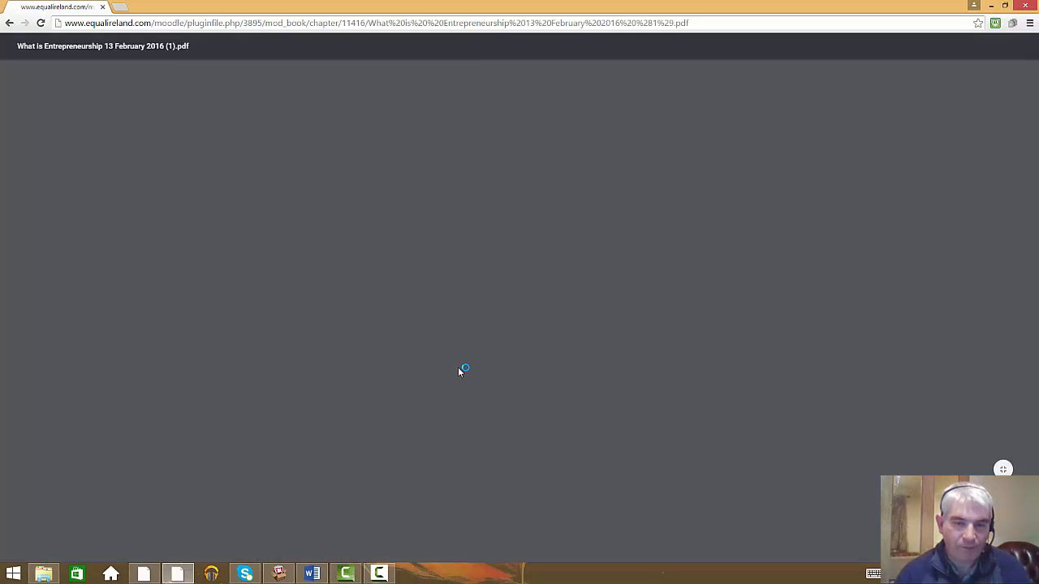
pyautogui.scroll(-10, 547, 258)
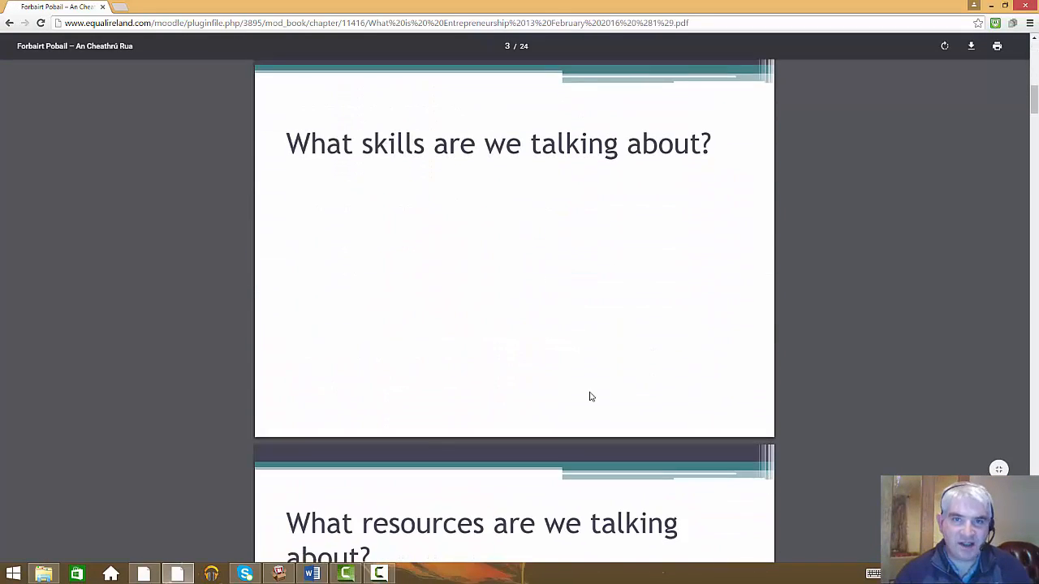
pyautogui.scroll(10, 592, 395)
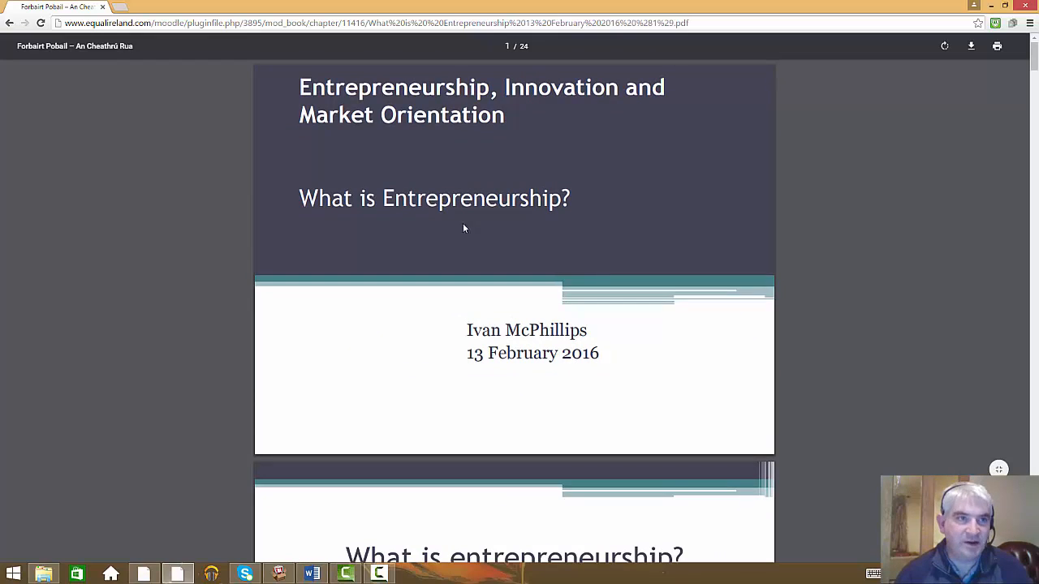
pyautogui.click(9, 23)
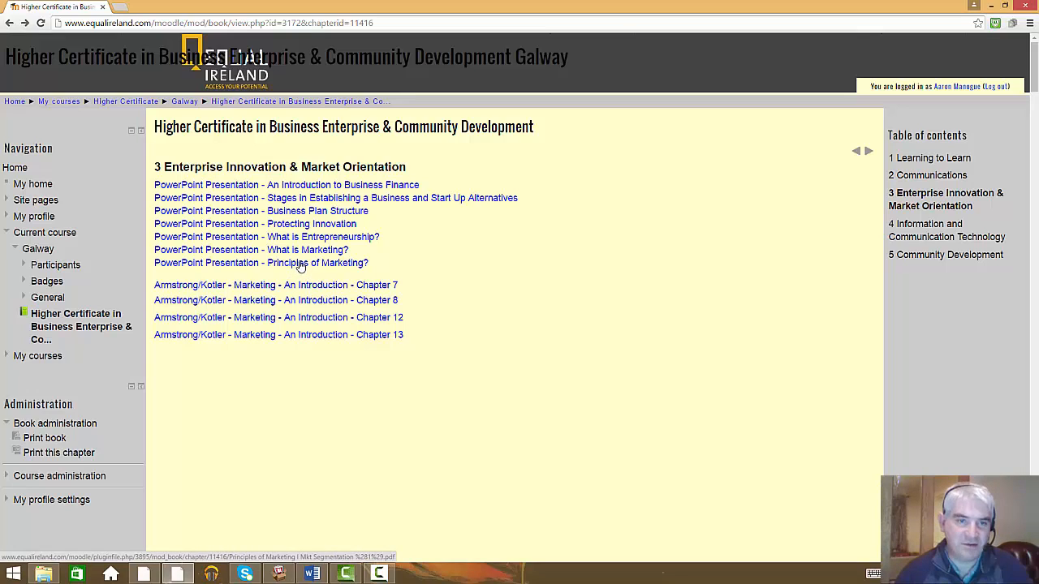
pyautogui.click(346, 264)
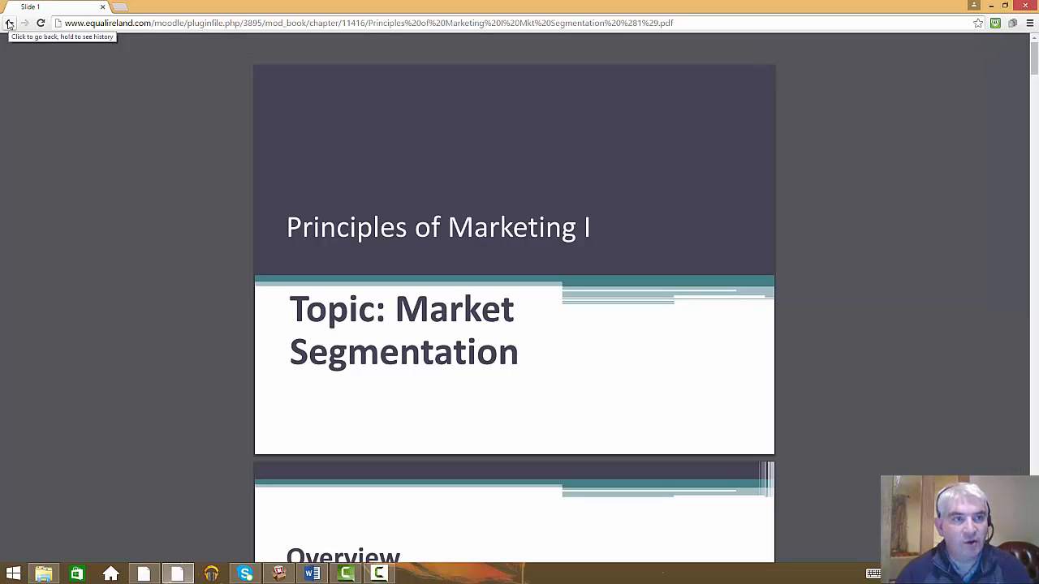
pyautogui.click(9, 24)
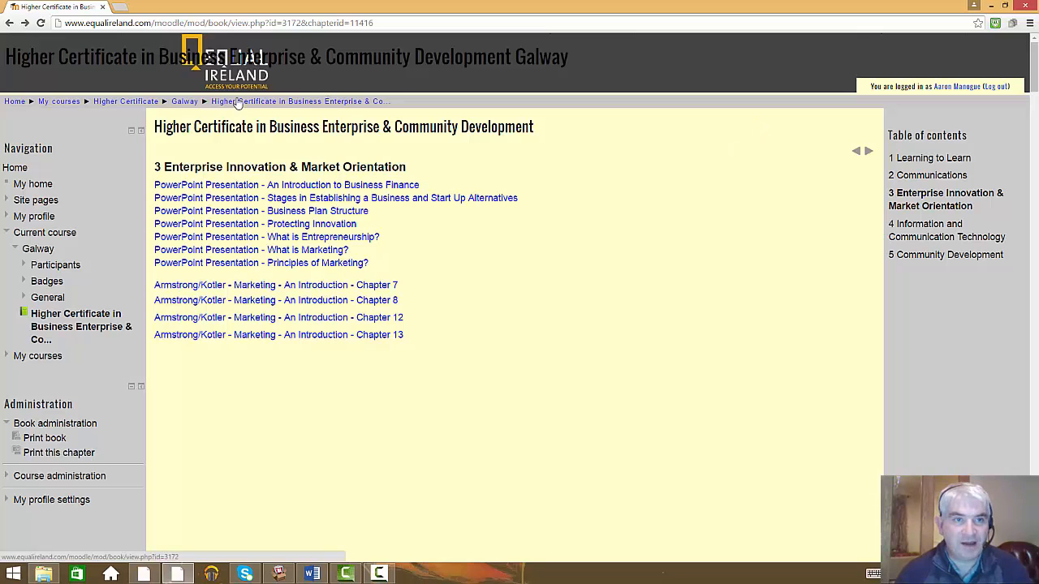
pyautogui.click(182, 104)
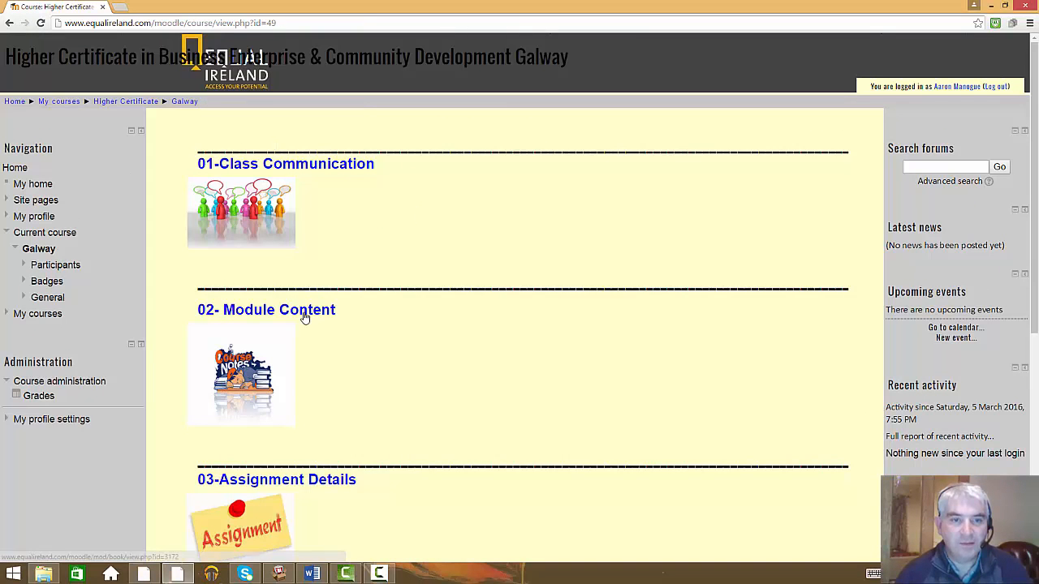
pyautogui.click(304, 315)
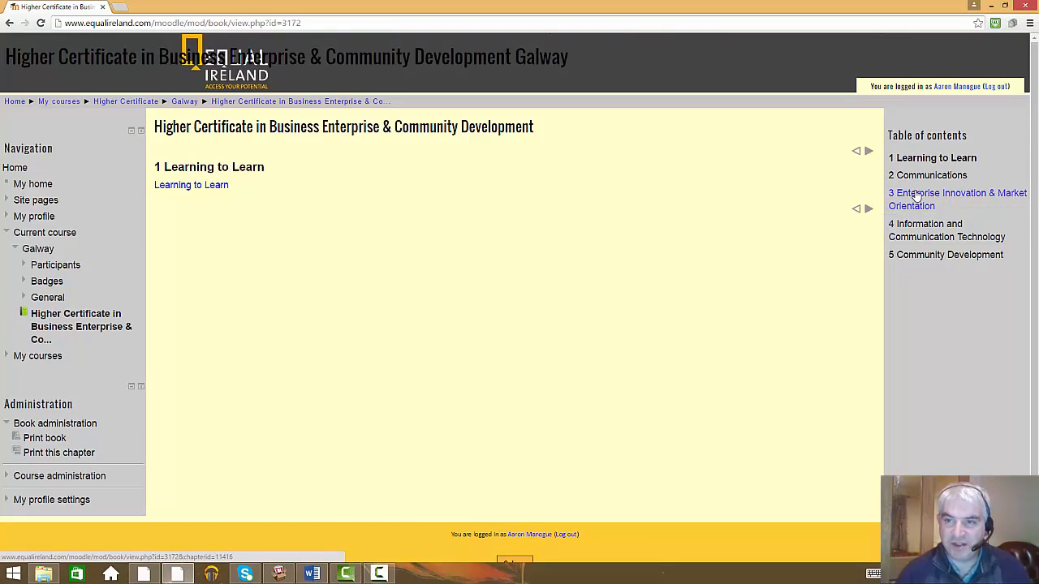
pyautogui.click(917, 197)
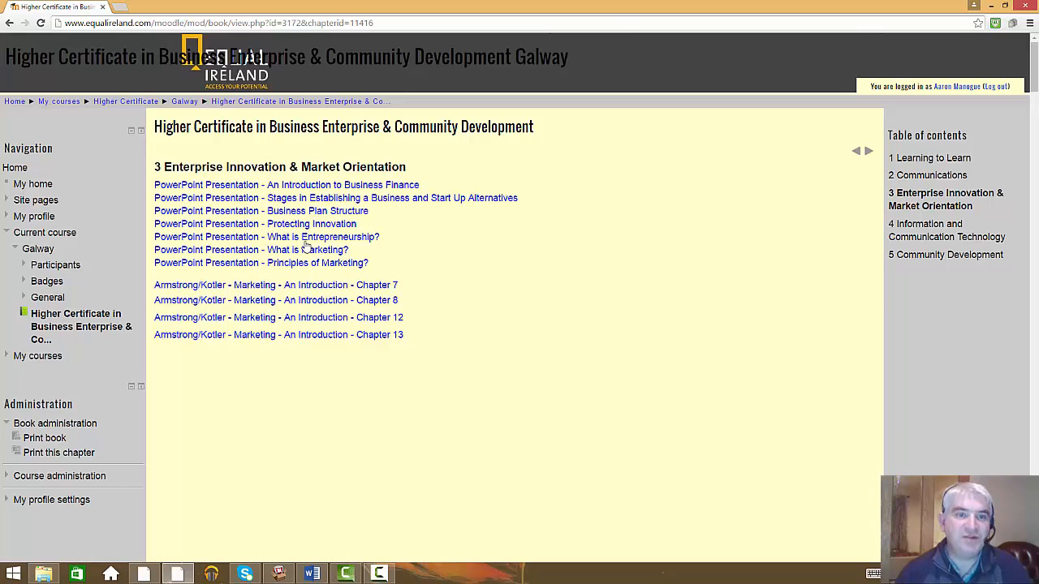
pyautogui.click(311, 211)
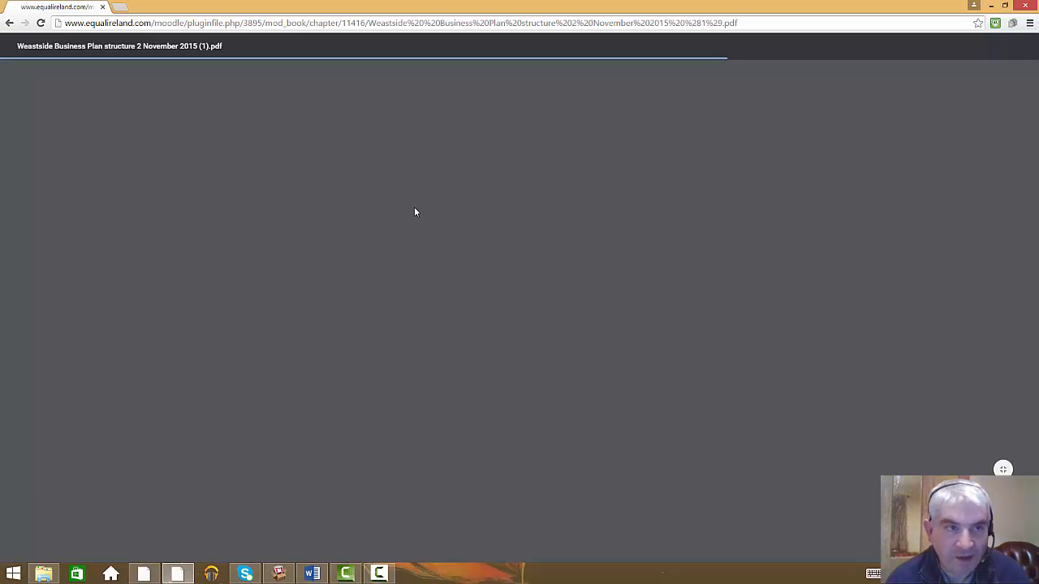
pyautogui.scroll(-1, 431, 198)
pyautogui.scroll(-10, 493, 262)
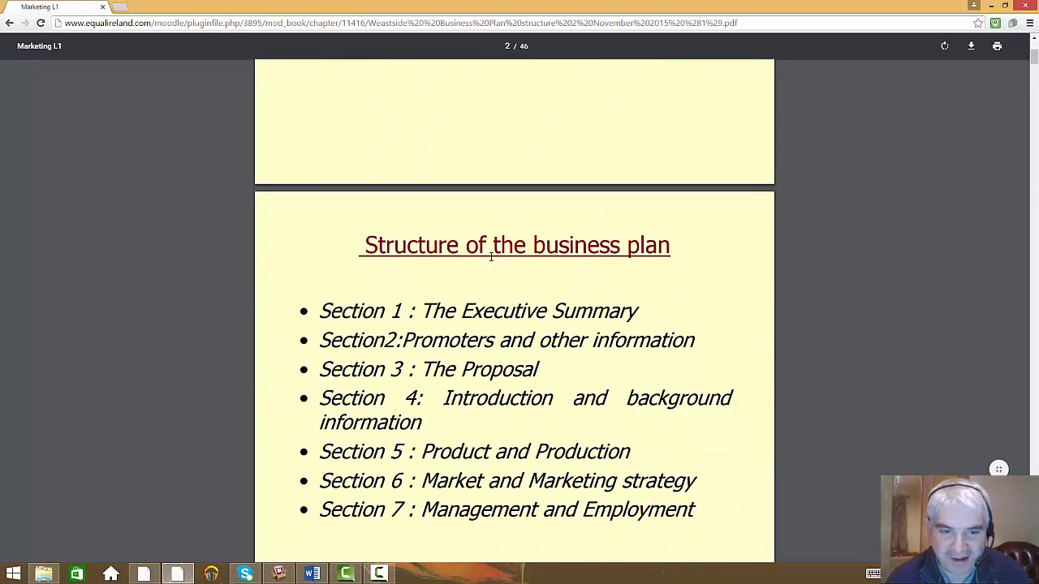
pyautogui.scroll(-3, 492, 261)
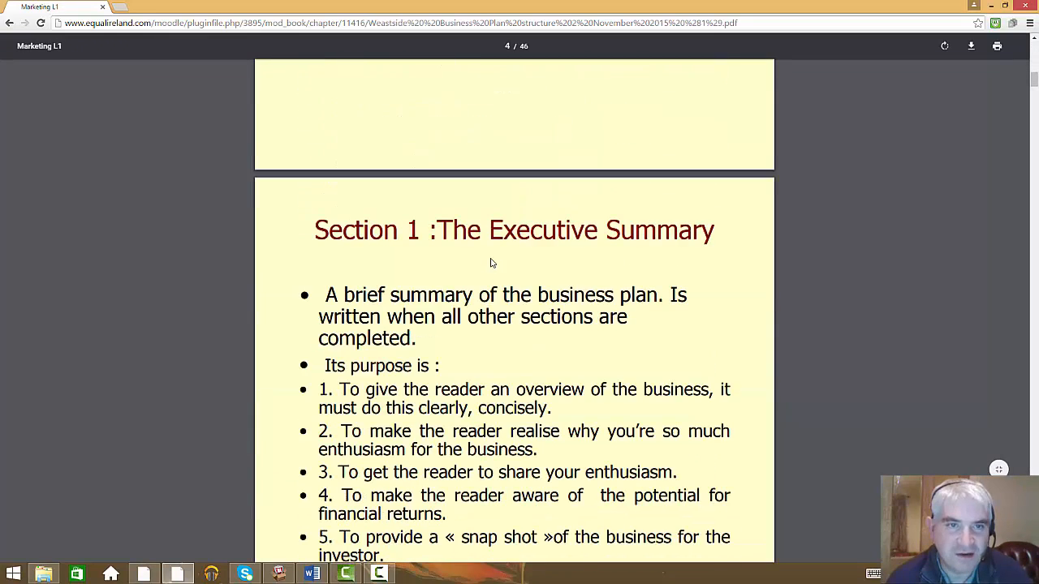
pyautogui.click(9, 25)
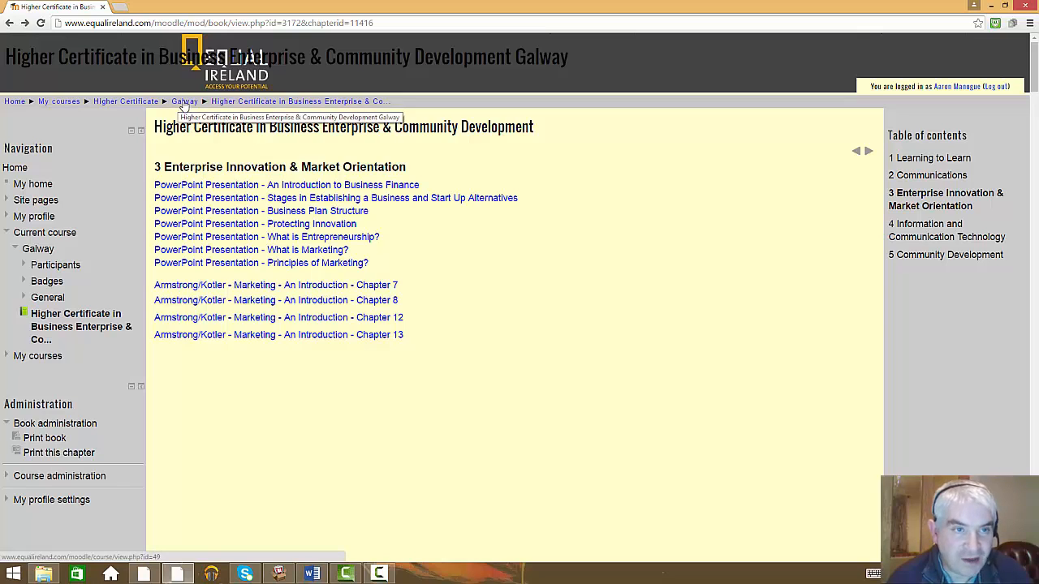
# Step: Open Assignment Details chapter 3 from the Galway course and view its Assignment Brief PDF
pyautogui.click(185, 102)
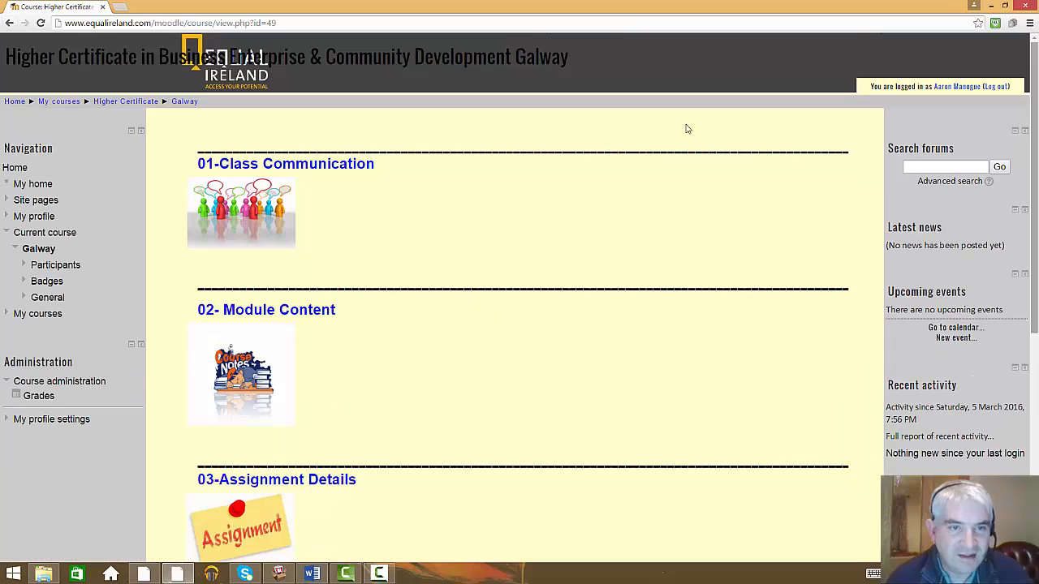
pyautogui.scroll(-2, 607, 302)
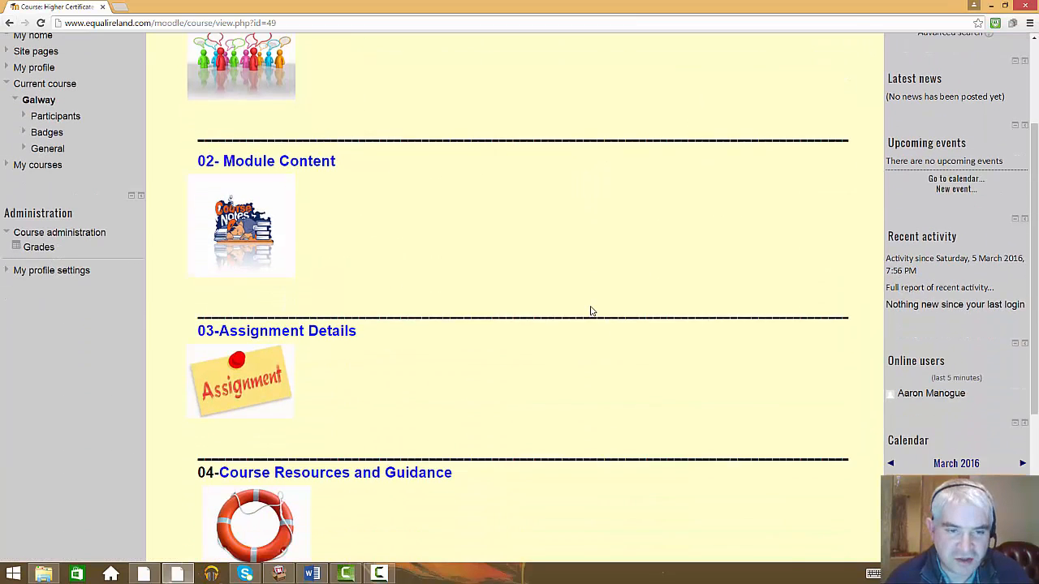
pyautogui.click(302, 318)
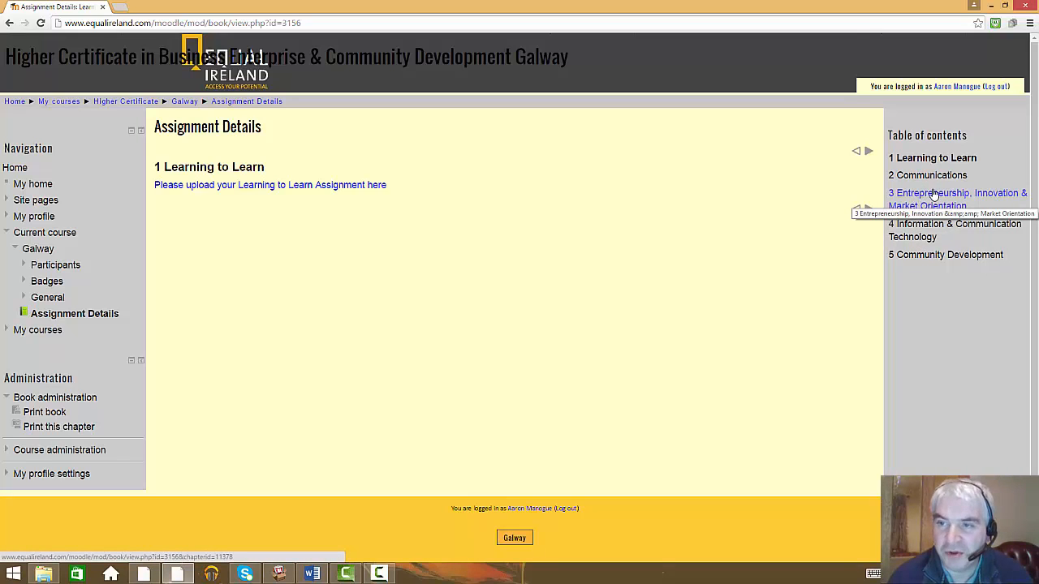
pyautogui.click(924, 202)
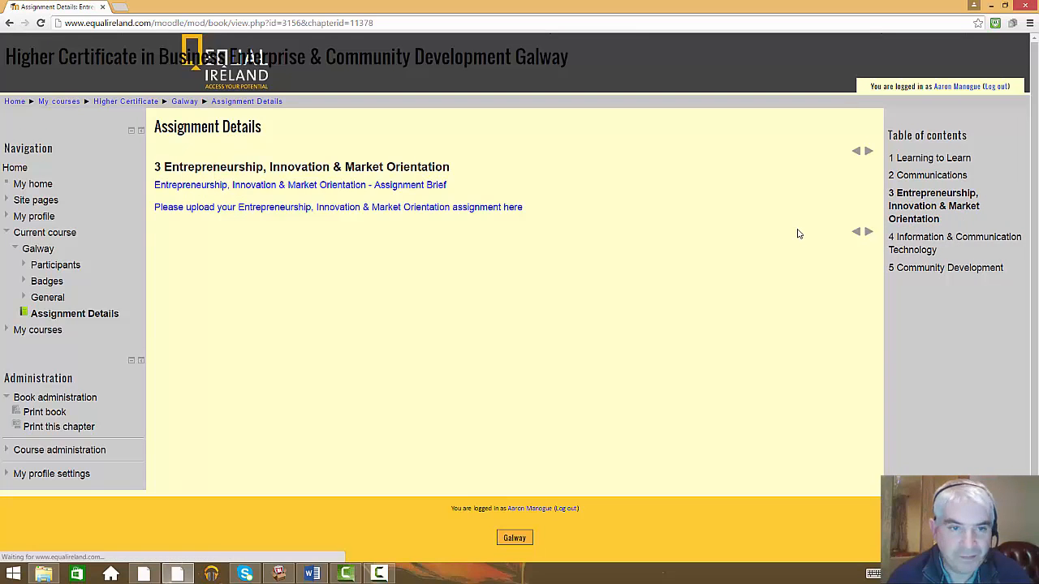
pyautogui.click(329, 185)
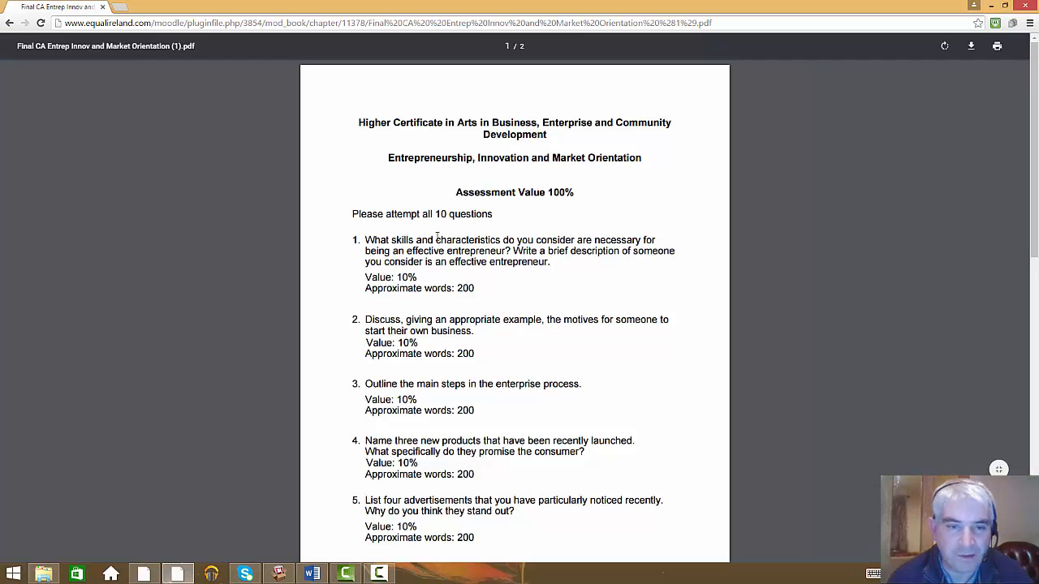
# Step: Close the assignment brief PDF and return to chapter 3, Entrepreneurship, Innovation & Market Orientation
pyautogui.scroll(-8, 439, 239)
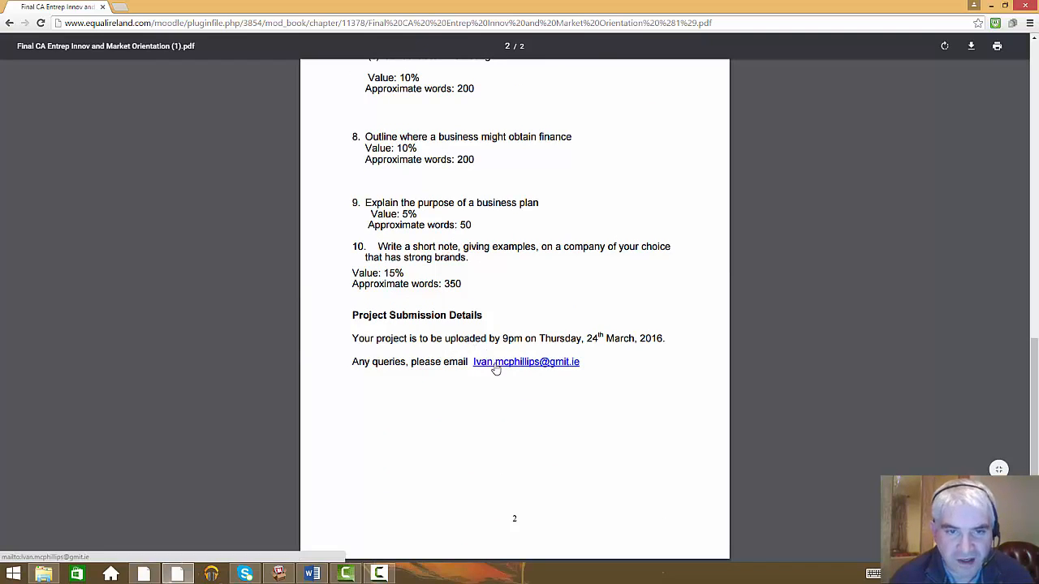
pyautogui.scroll(10, 600, 352)
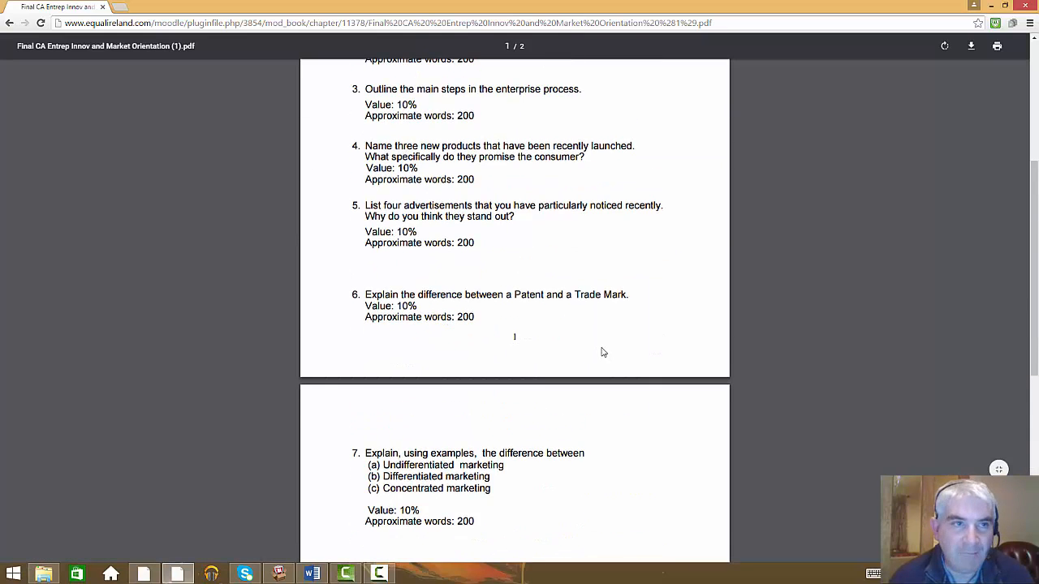
pyautogui.click(9, 23)
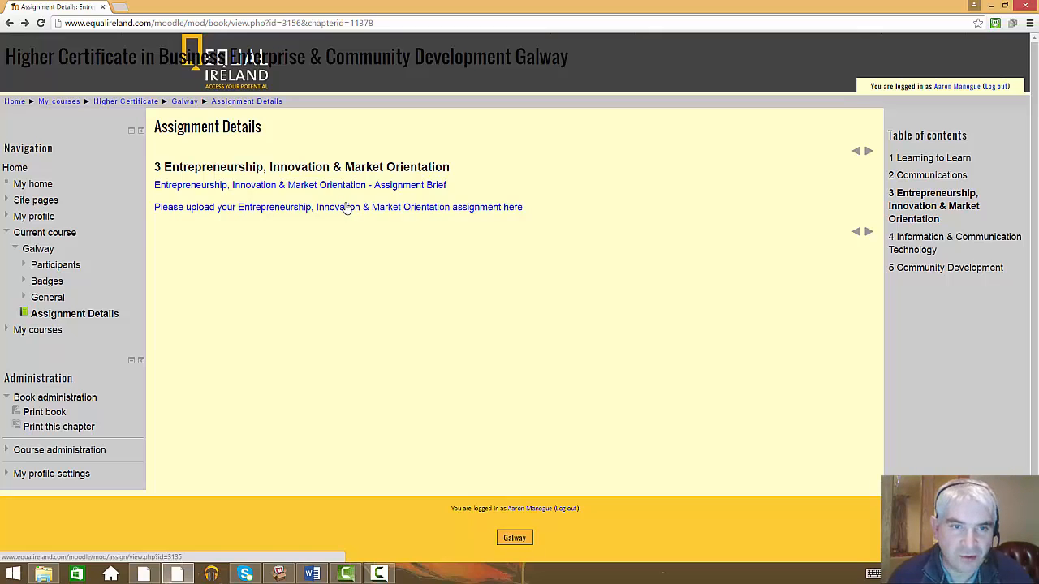
# Step: Open the Entrepreneurship assignment's upload page and start a new submission with an empty file area
pyautogui.click(348, 208)
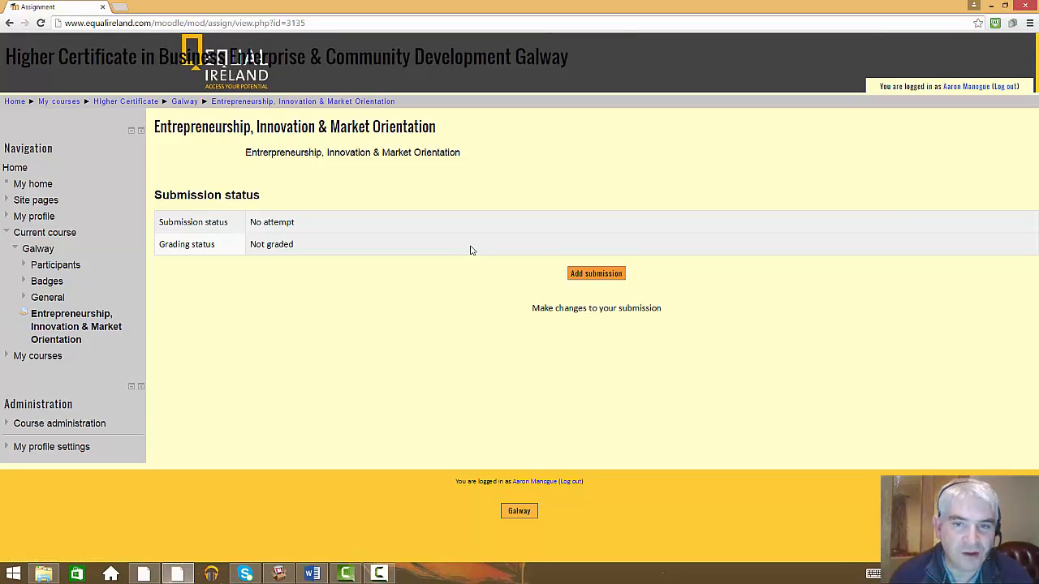
pyautogui.click(9, 23)
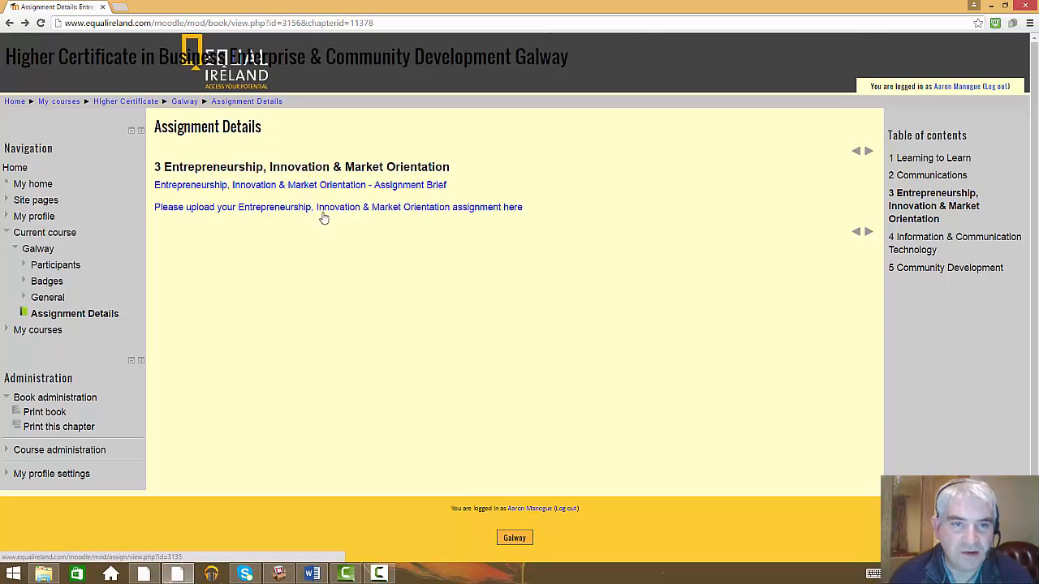
pyautogui.click(323, 210)
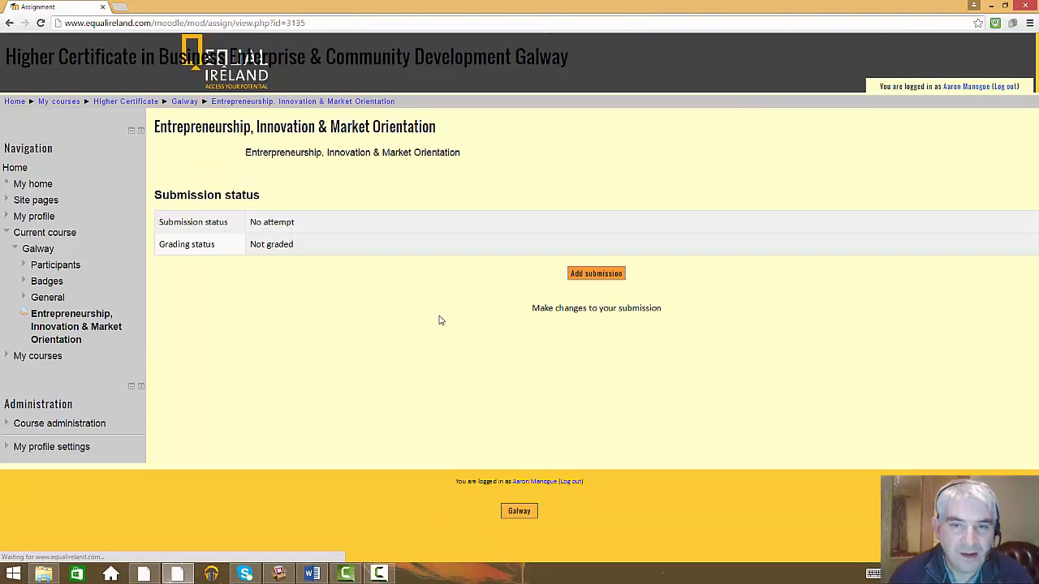
pyautogui.click(597, 278)
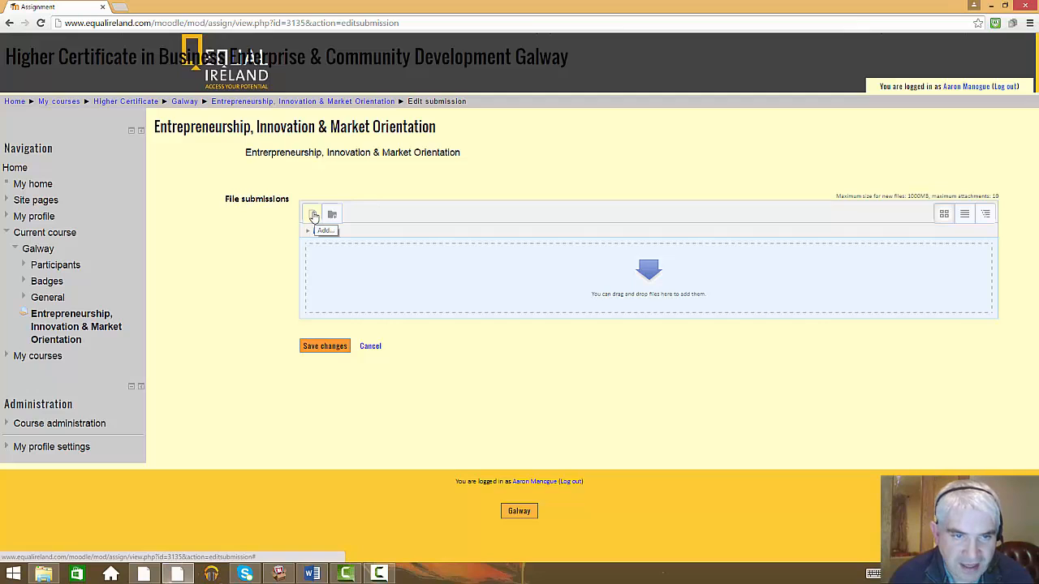
# Step: Choose the Ballinasloe schedule .doc from the Downloads folder in the file picker
pyautogui.click(313, 215)
pyautogui.click(316, 242)
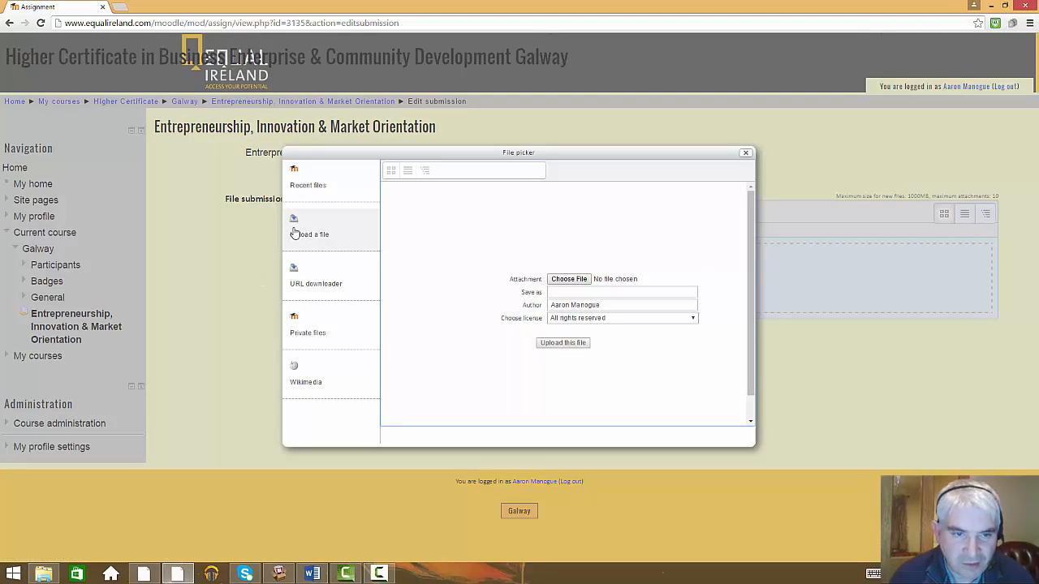
pyautogui.click(568, 279)
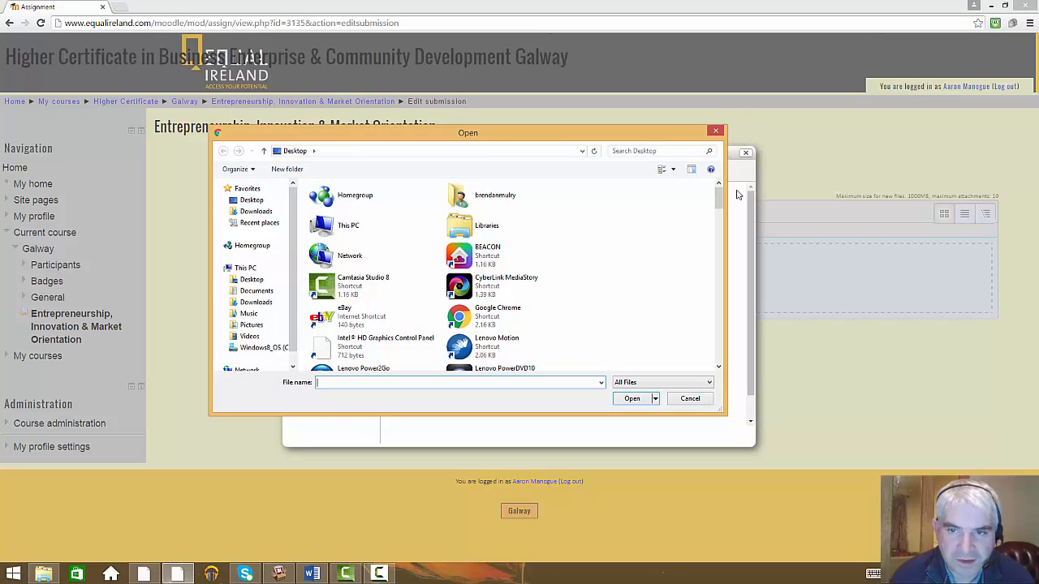
pyautogui.moveTo(717, 200); pyautogui.dragTo(706, 147)
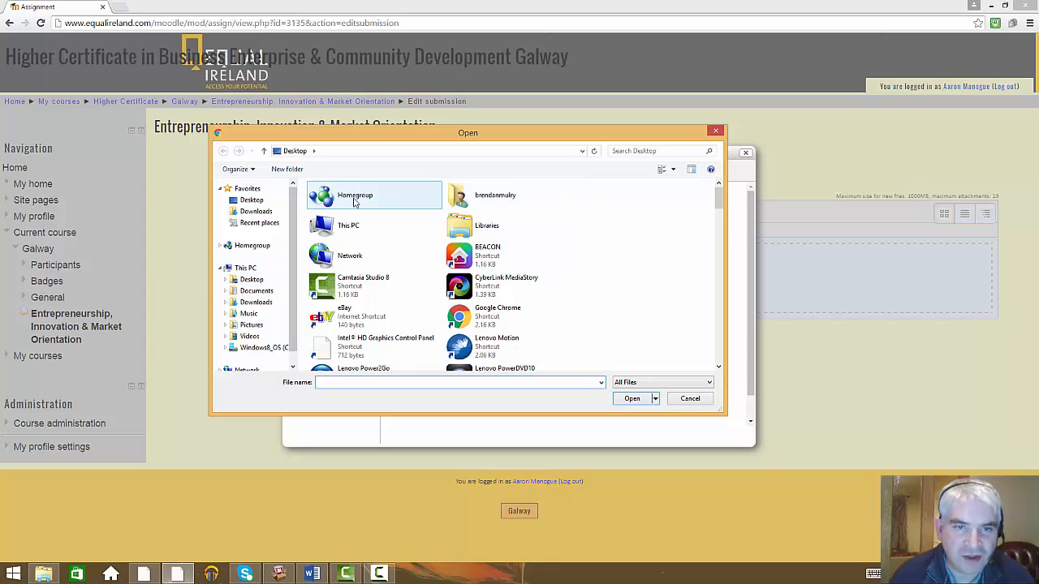
pyautogui.click(715, 131)
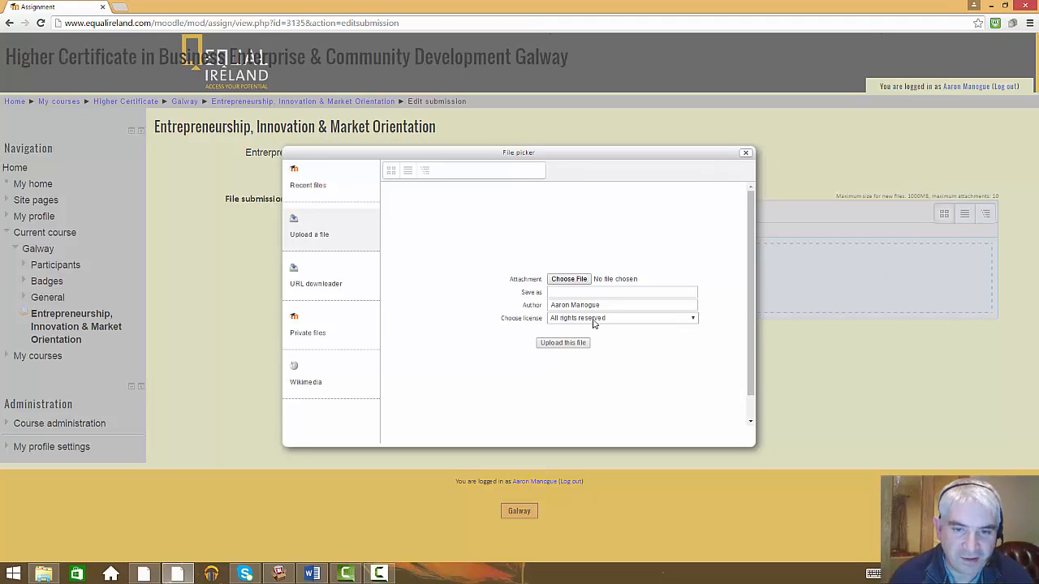
pyautogui.click(565, 281)
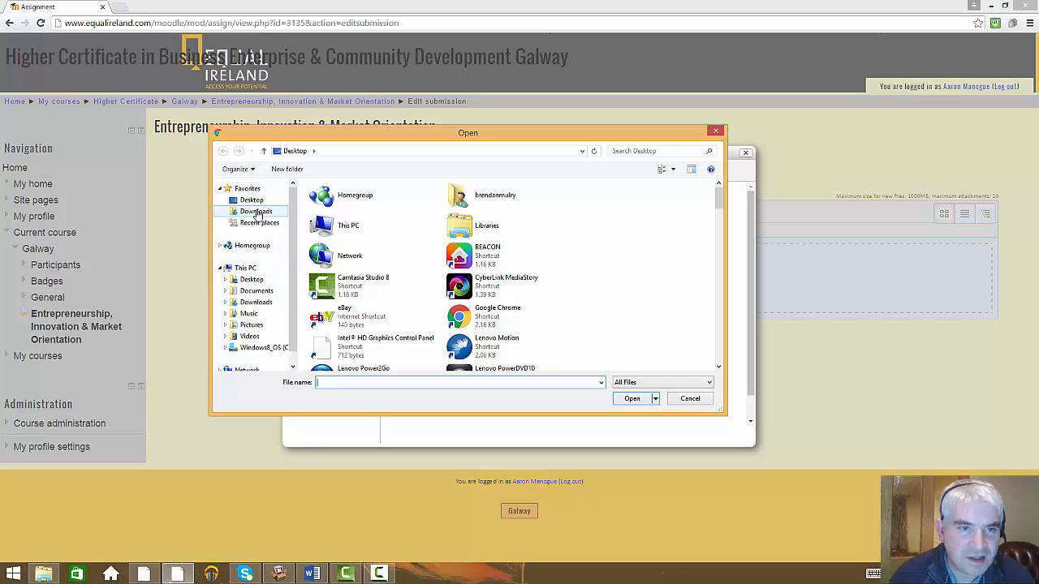
pyautogui.click(256, 212)
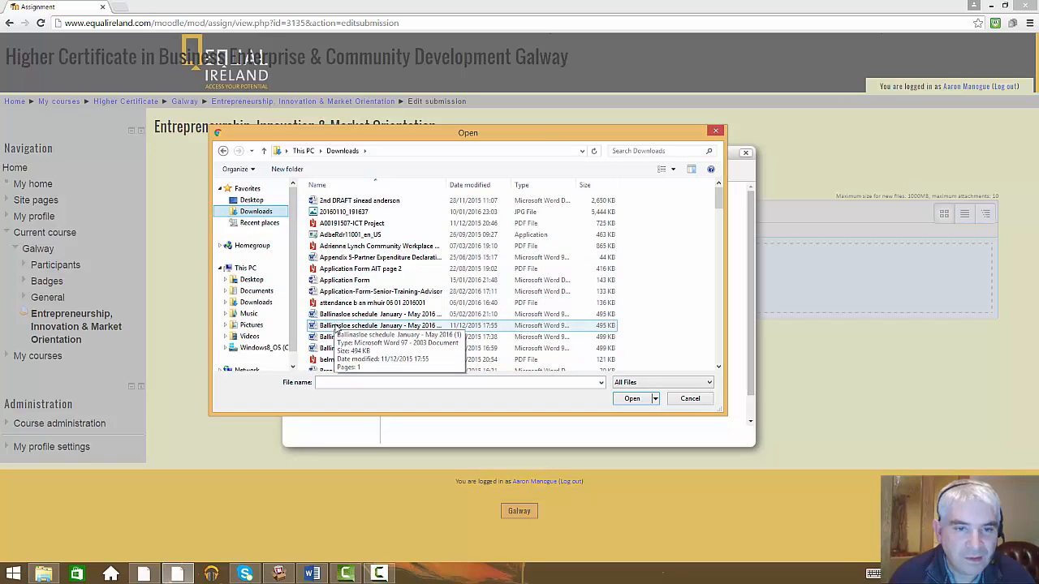
pyautogui.doubleClick(337, 325)
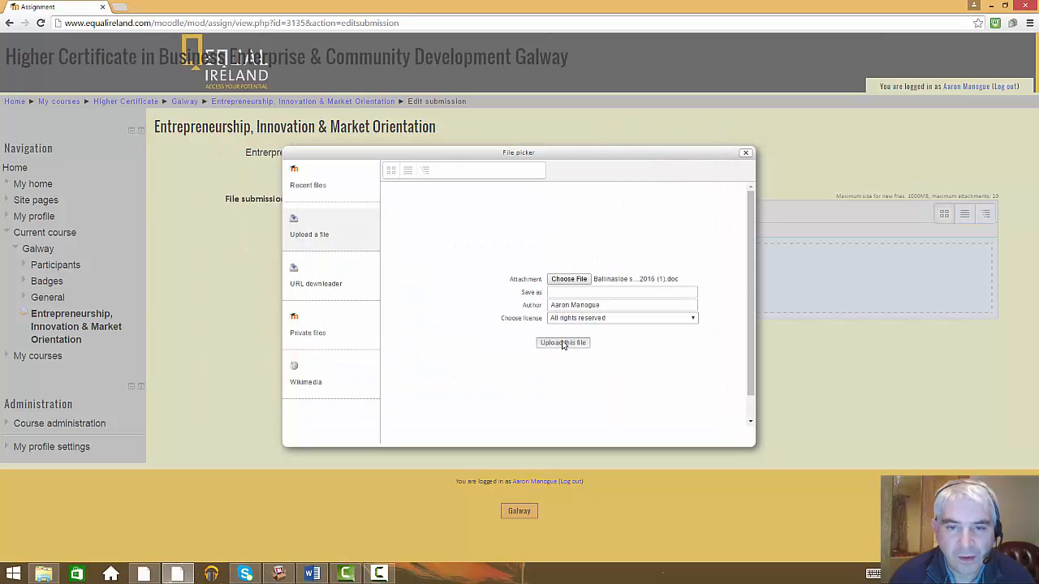
# Step: Upload the Ballinasloe schedule document and save, so the assignment reads Submitted for grading
pyautogui.click(561, 343)
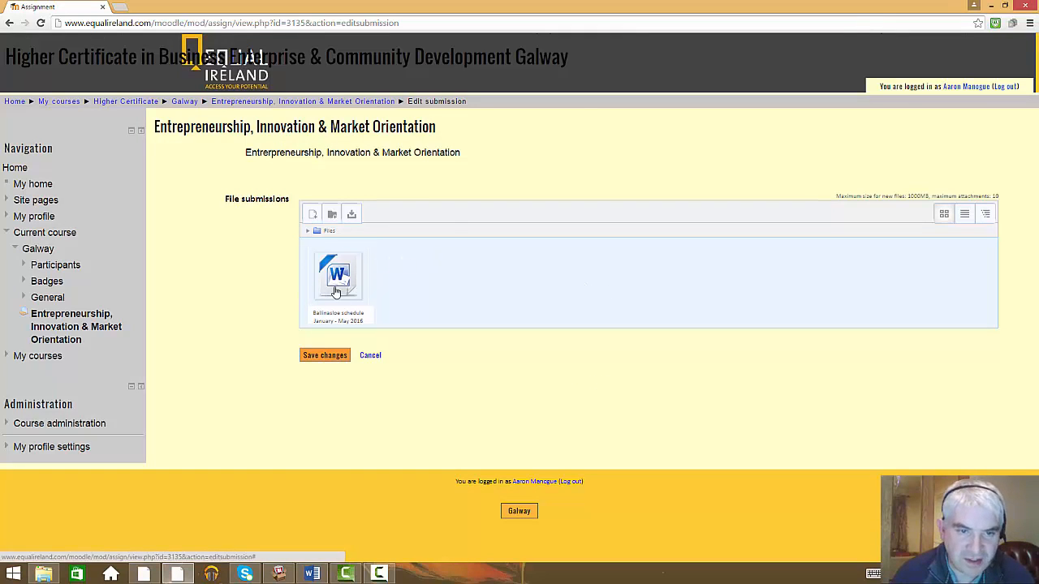
pyautogui.click(322, 357)
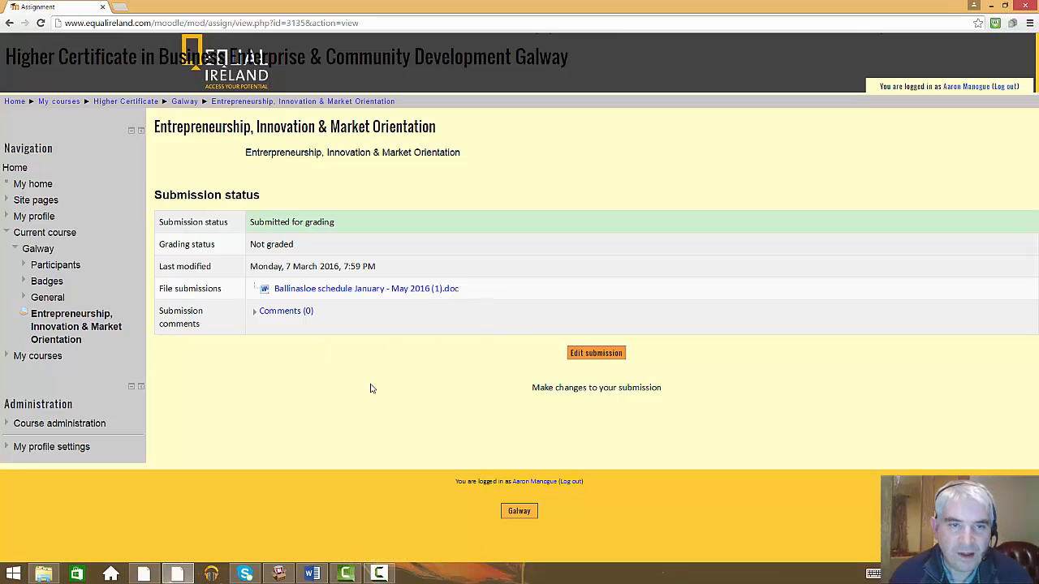
# Step: Edit the submission and delete the Ballinasloe schedule file, confirming the deletion
pyautogui.click(586, 355)
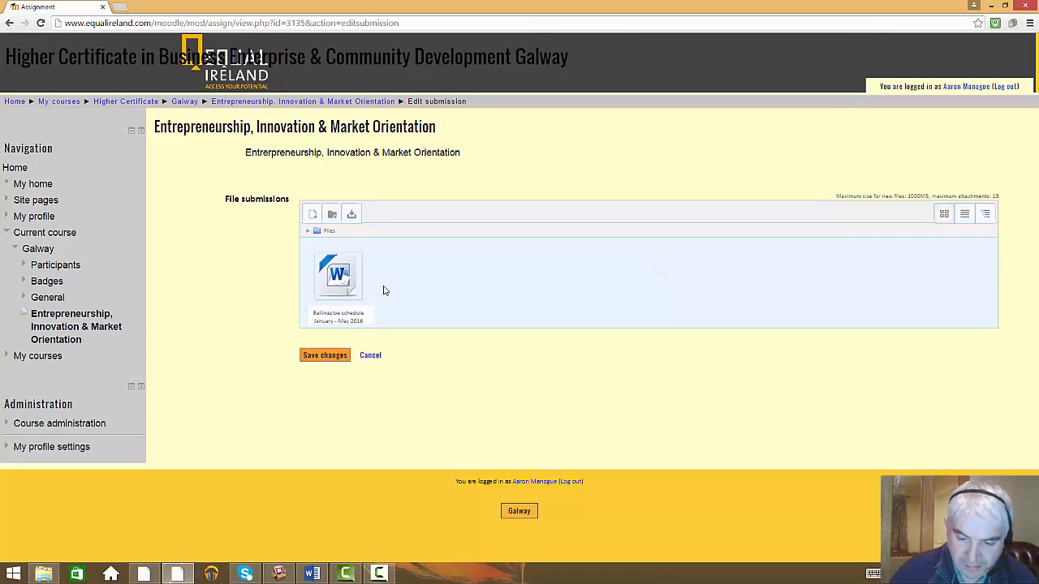
pyautogui.hotkey('alt', 'Left')
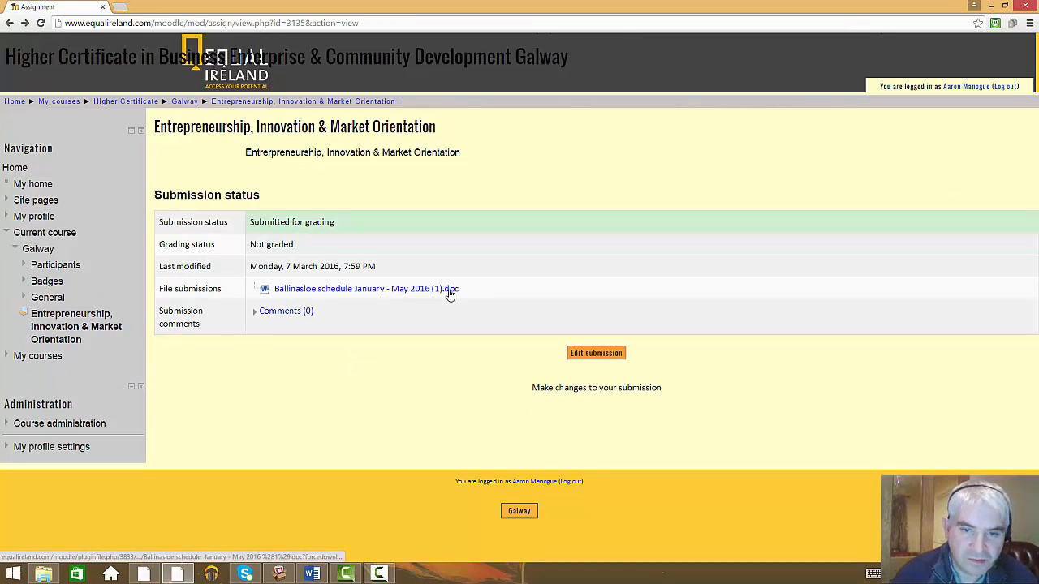
pyautogui.click(586, 360)
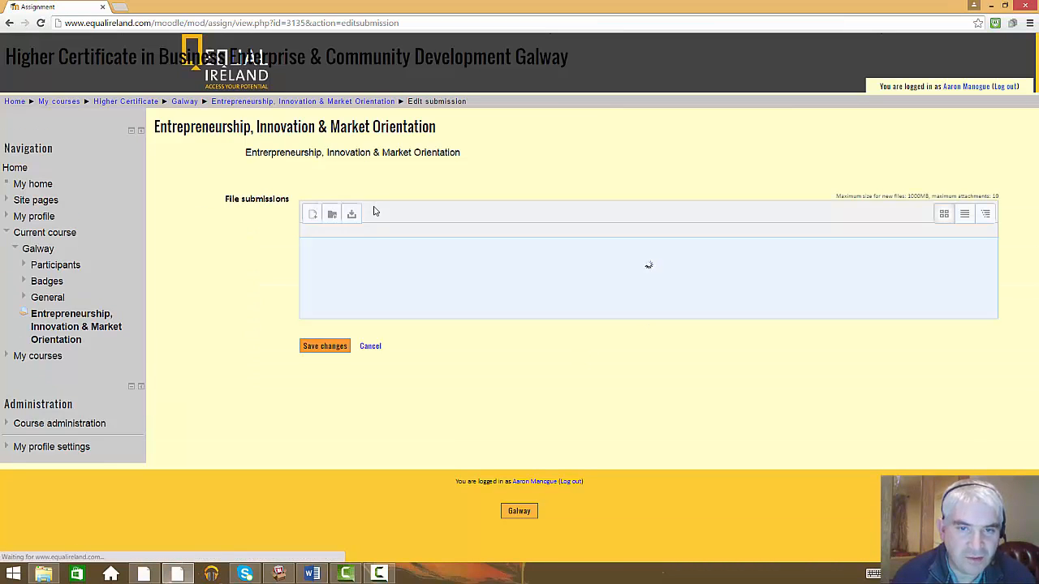
pyautogui.click(339, 276)
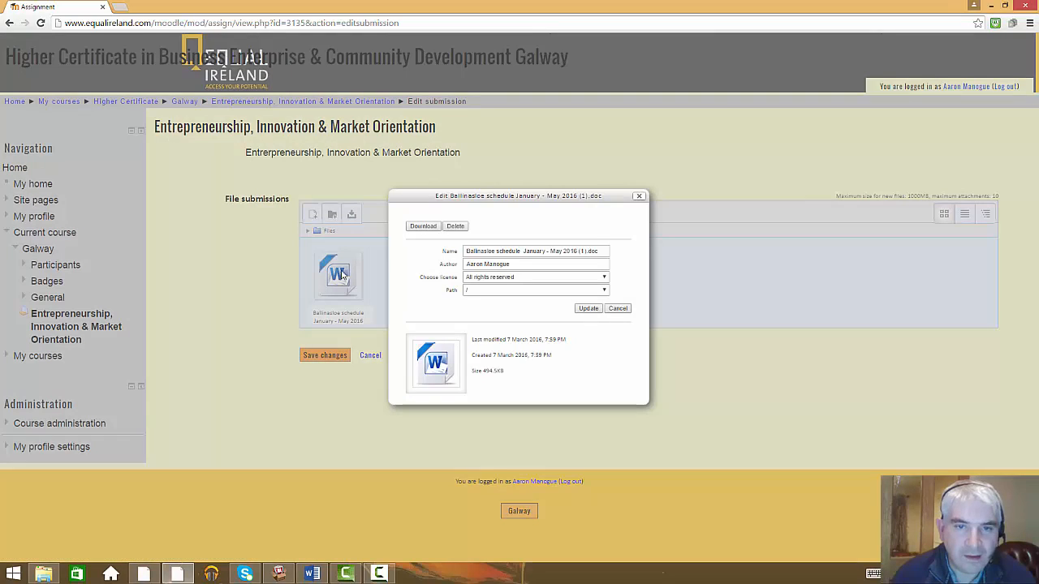
pyautogui.click(453, 227)
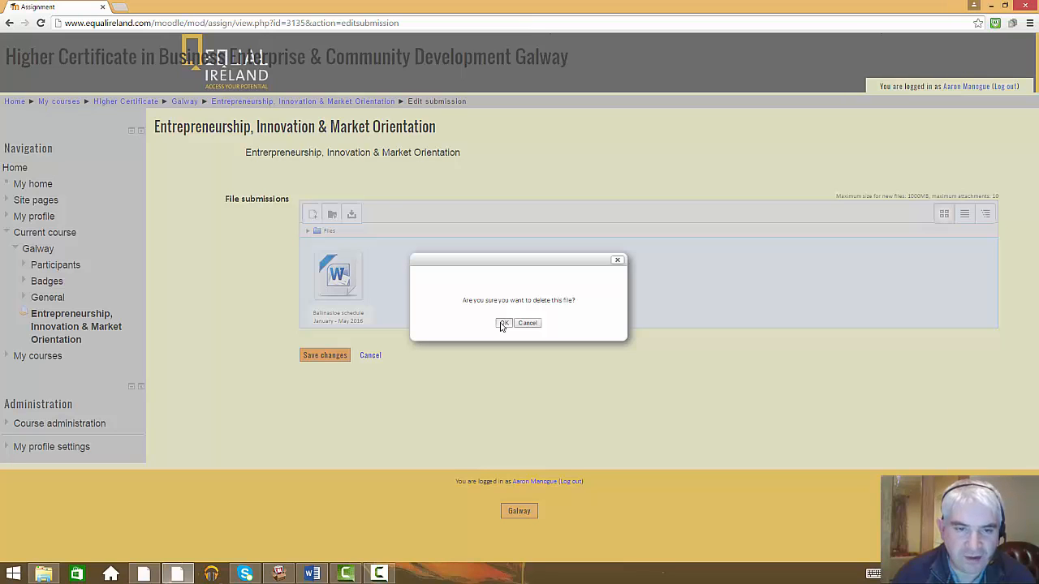
pyautogui.click(502, 325)
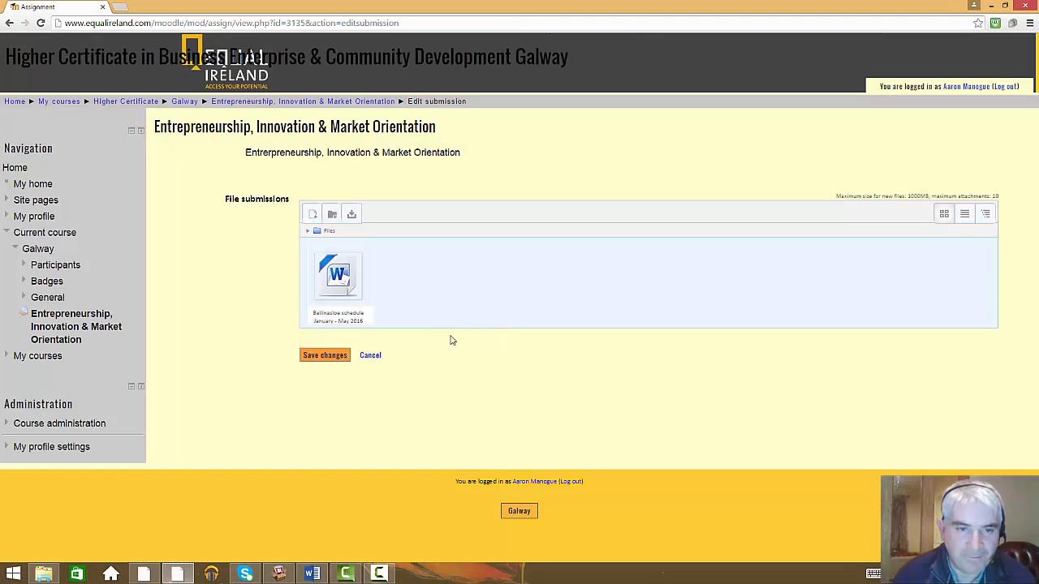
# Step: Save the empty submission, then go via the Galway course to Assignment Details chapter 3
pyautogui.click(316, 348)
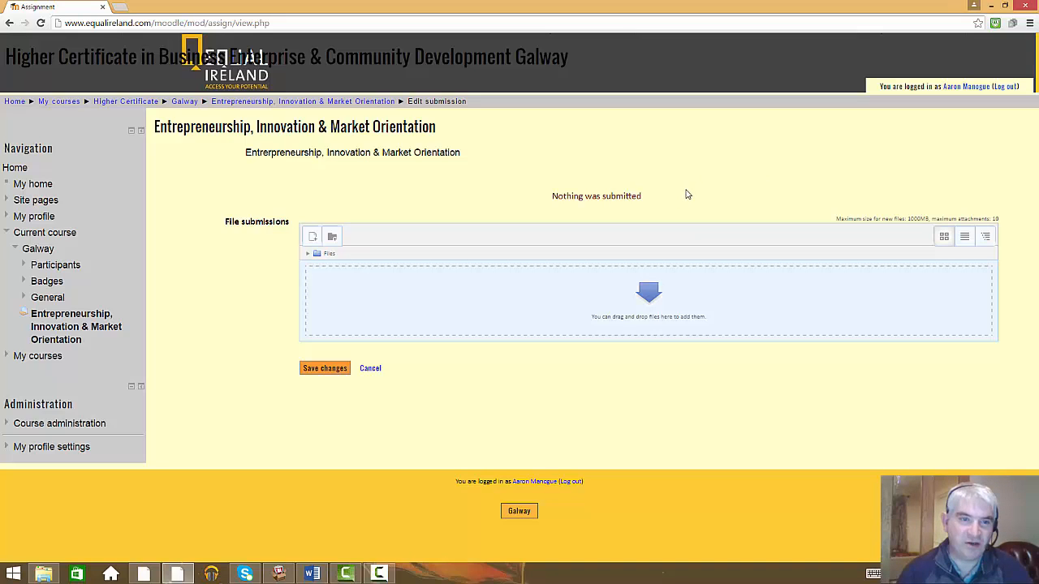
pyautogui.click(185, 104)
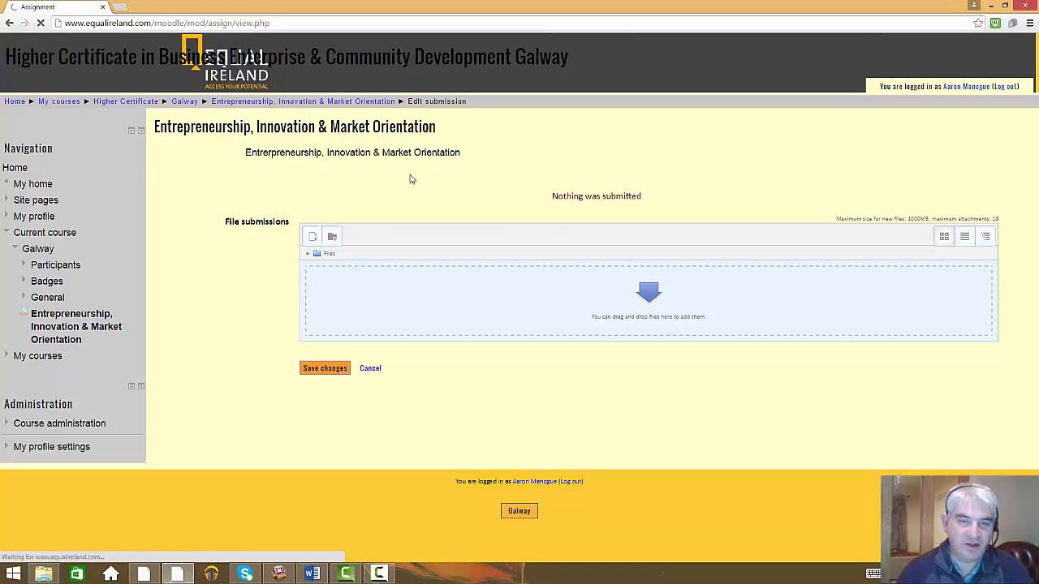
pyautogui.scroll(-2, 344, 324)
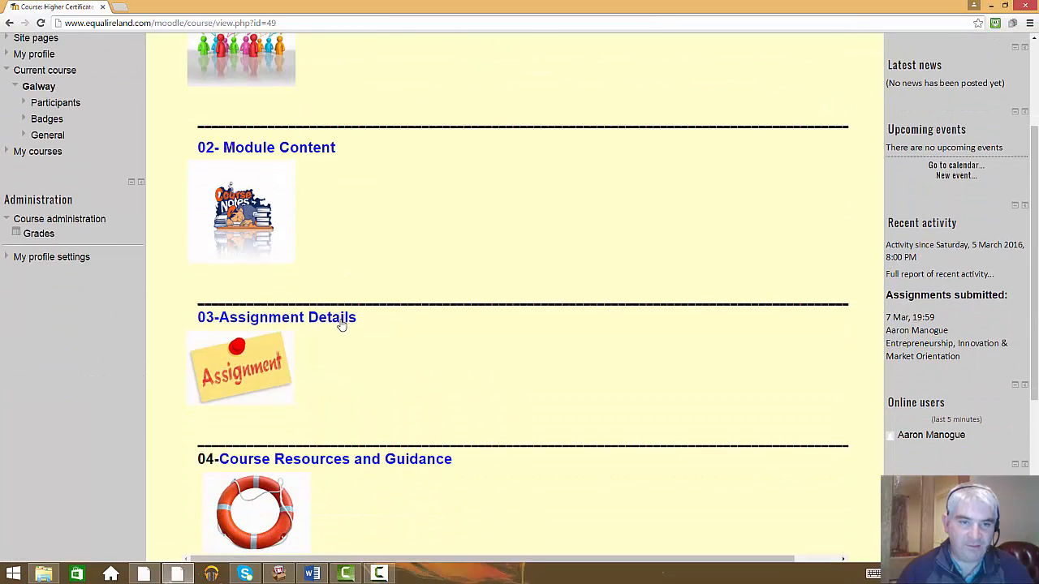
pyautogui.click(341, 322)
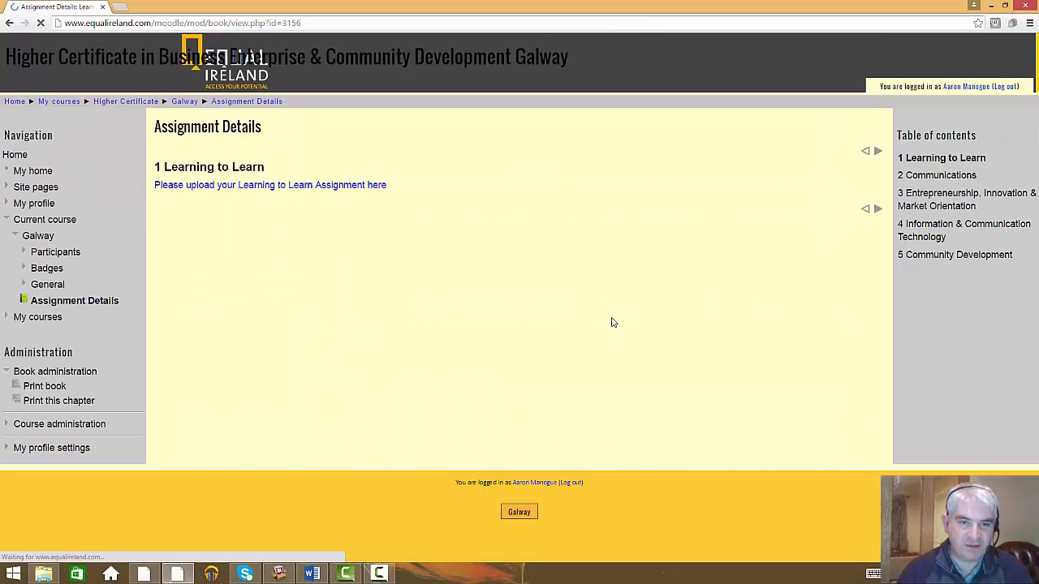
pyautogui.click(981, 198)
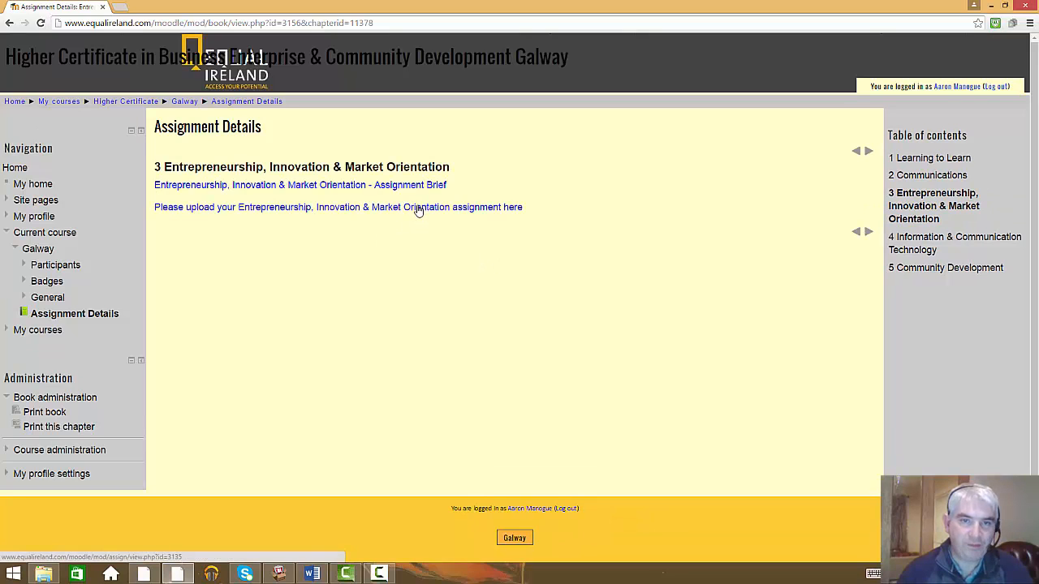
# Step: Open the Entrepreneurship assignment's status page, which now lists no submitted file
pyautogui.click(418, 208)
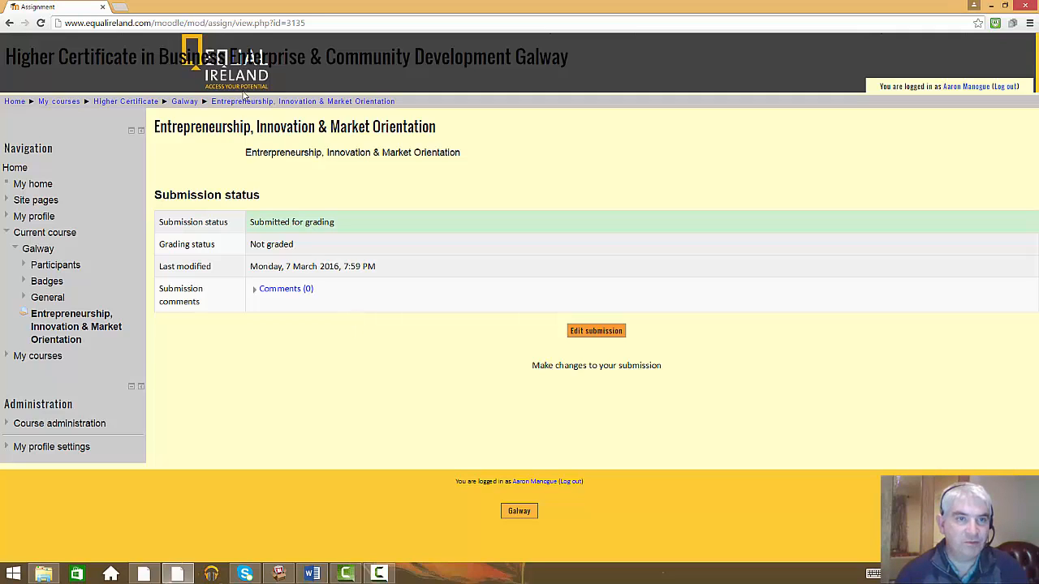
pyautogui.click(10, 24)
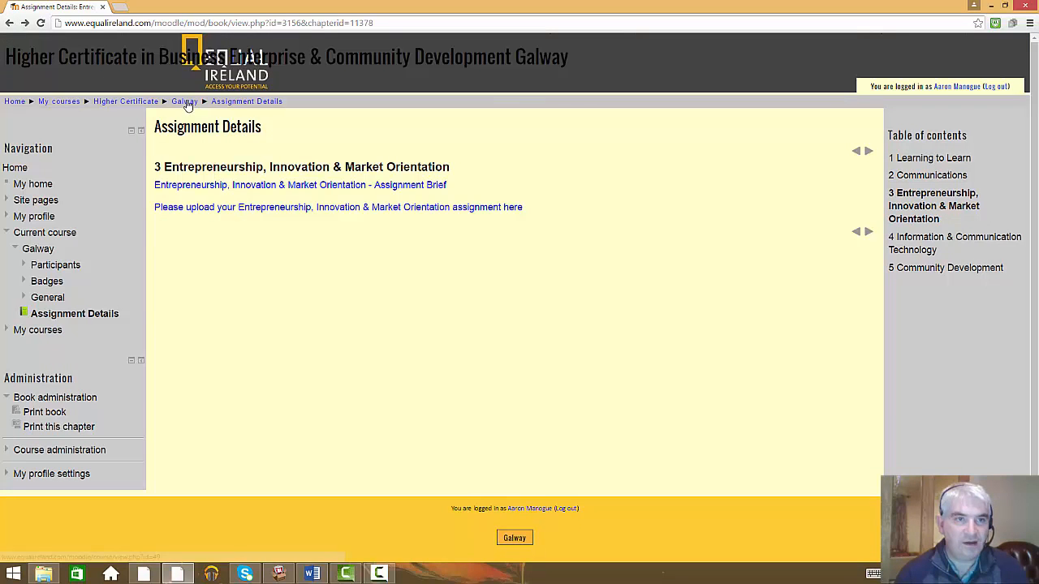
pyautogui.click(10, 23)
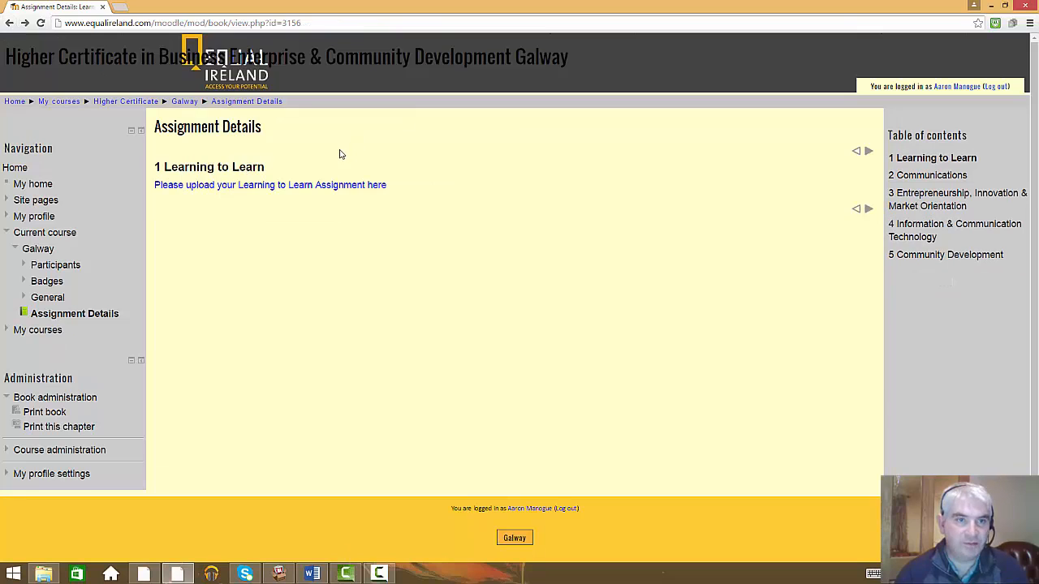
pyautogui.click(185, 102)
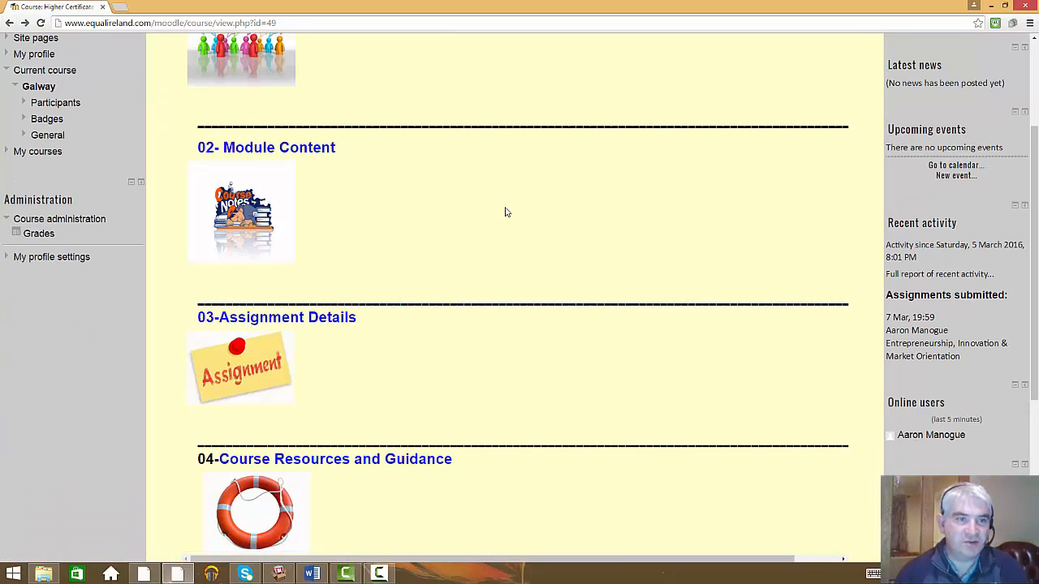
pyautogui.scroll(3, 526, 268)
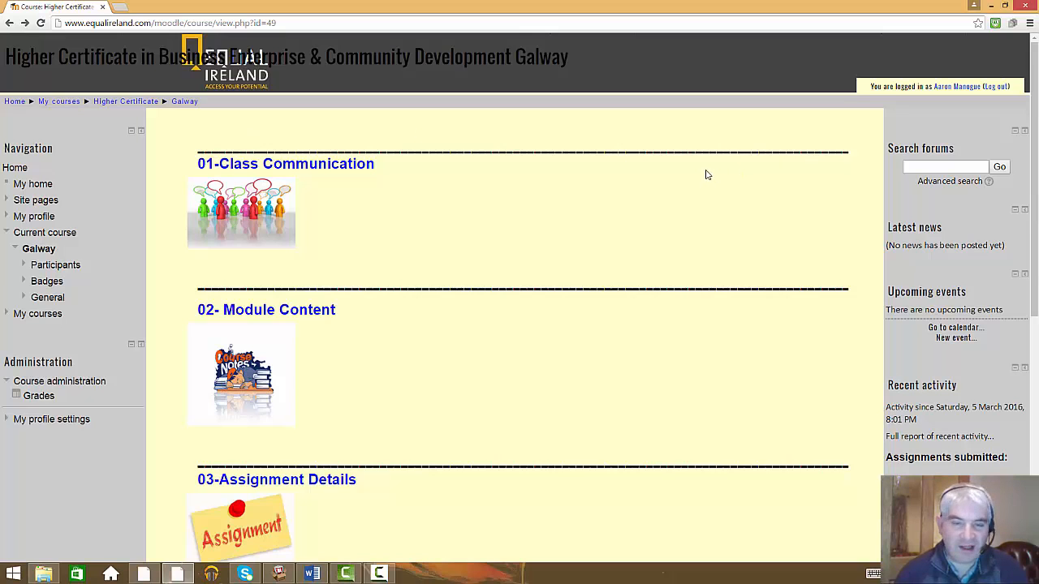
pyautogui.scroll(-1, 725, 195)
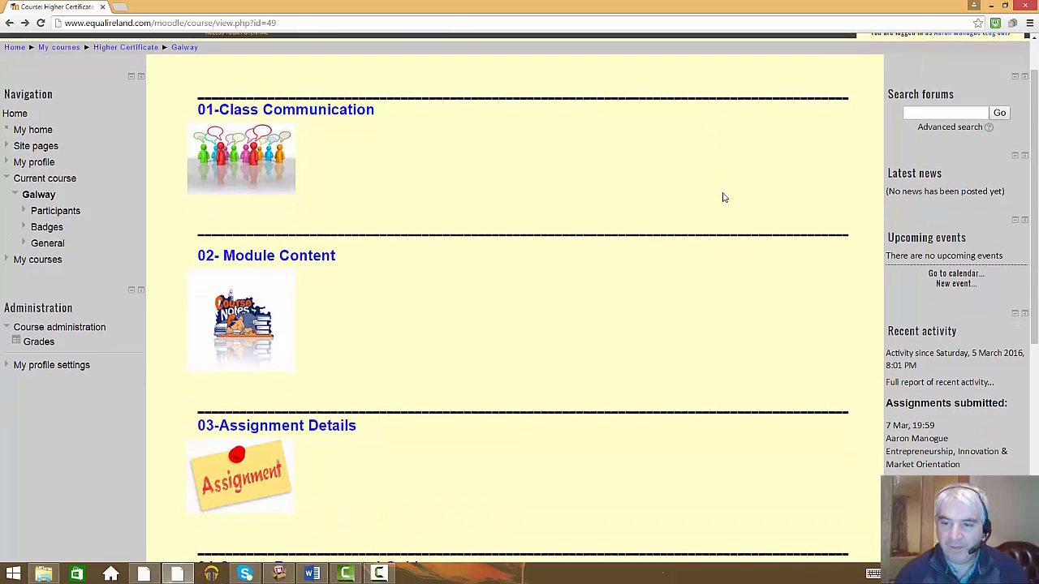
pyautogui.scroll(1, 499, 136)
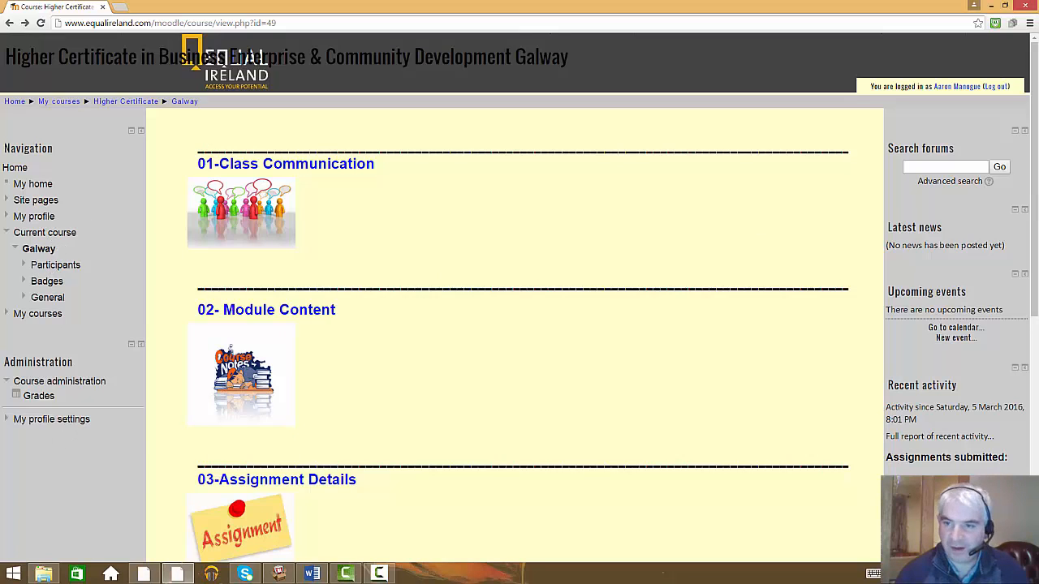
pyautogui.scroll(-2, 978, 342)
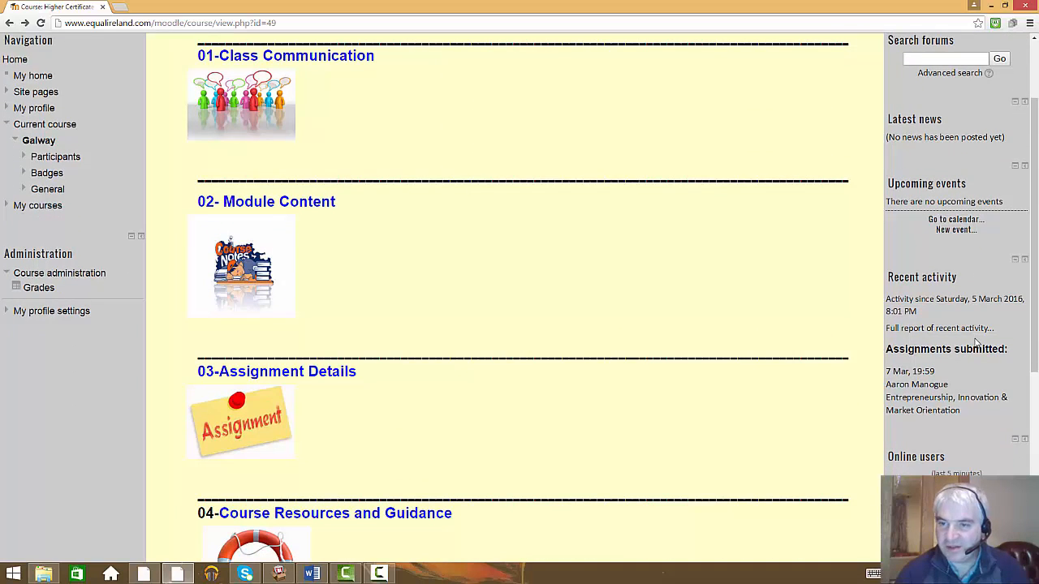
pyautogui.scroll(-2, 979, 347)
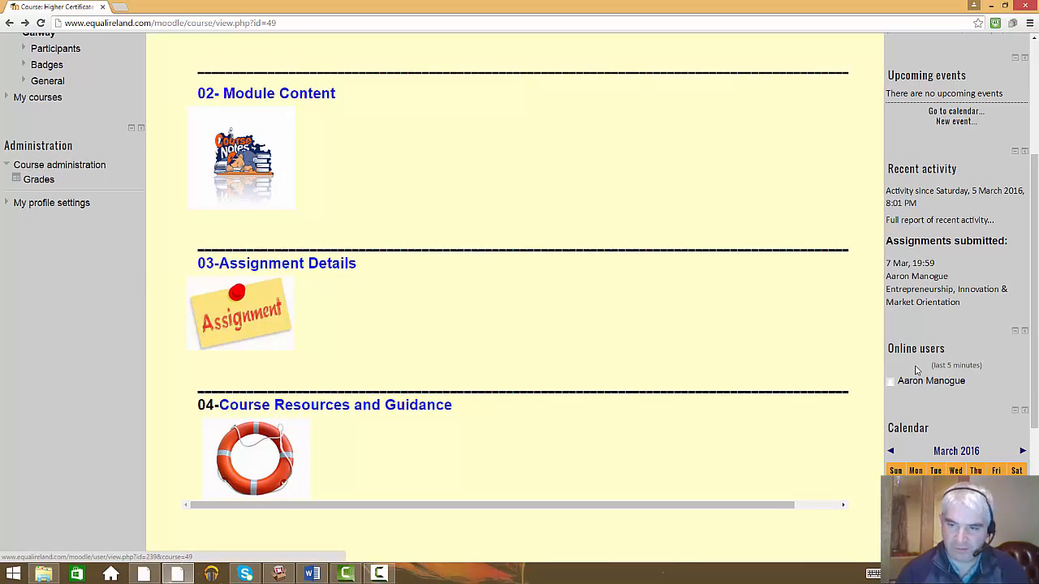
pyautogui.scroll(-1, 921, 418)
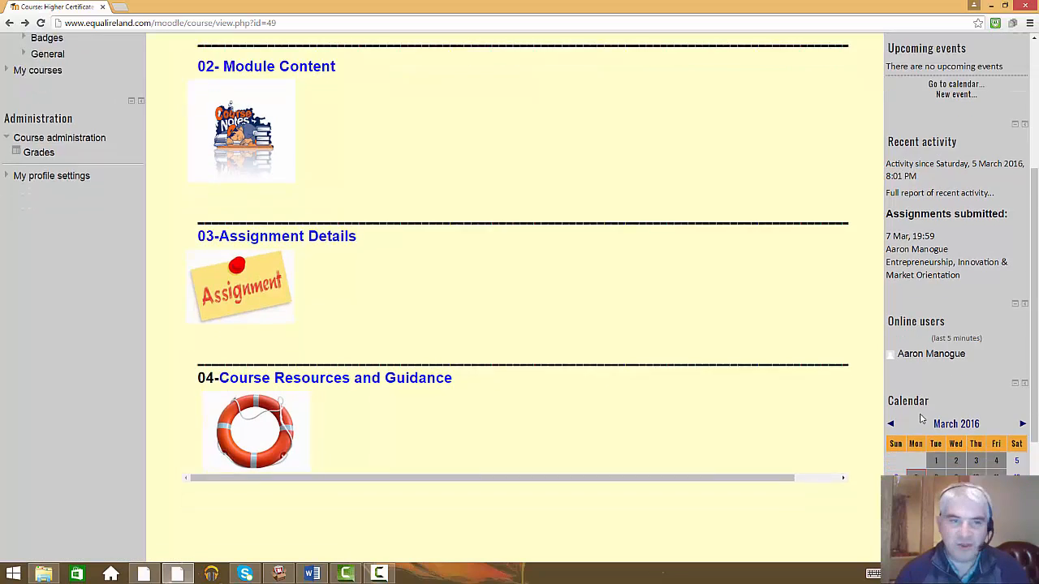
pyautogui.scroll(5, 813, 361)
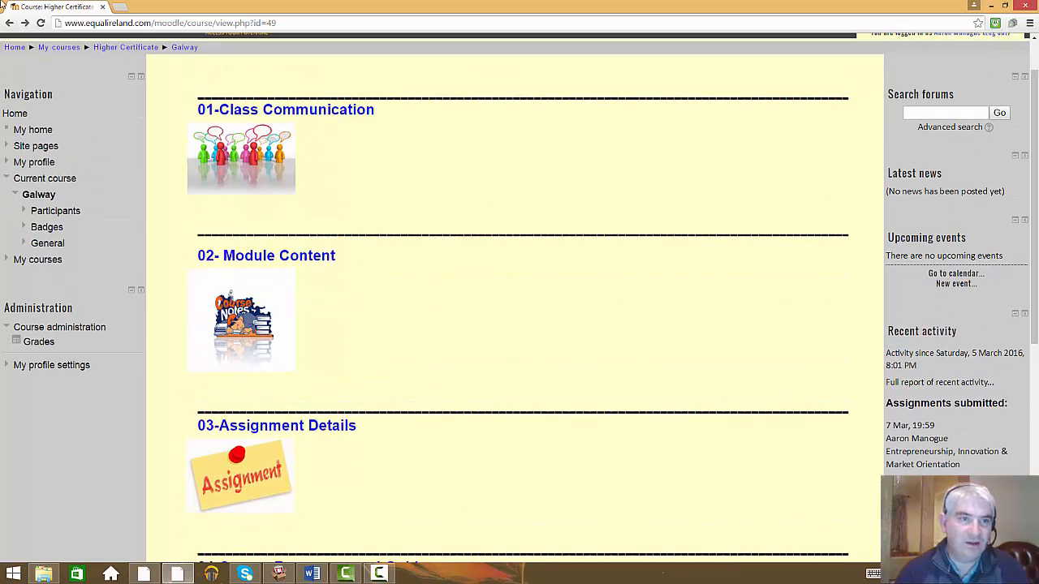
# Step: Dock Navigation, Administration, Search forums, Latest news, Upcoming events, Recent activity, Online users, Calendar and People blocks
pyautogui.click(142, 79)
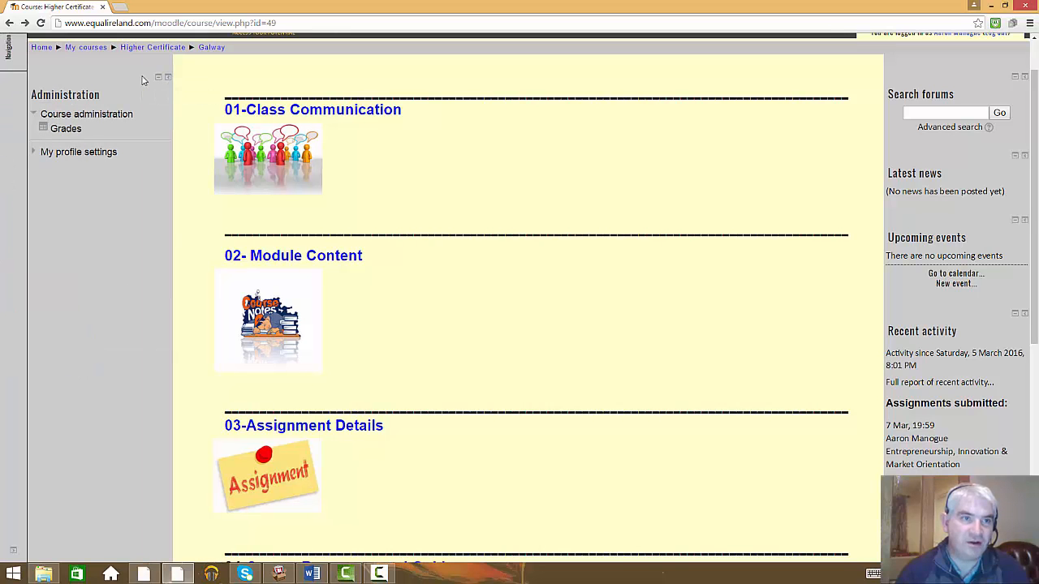
pyautogui.click(168, 79)
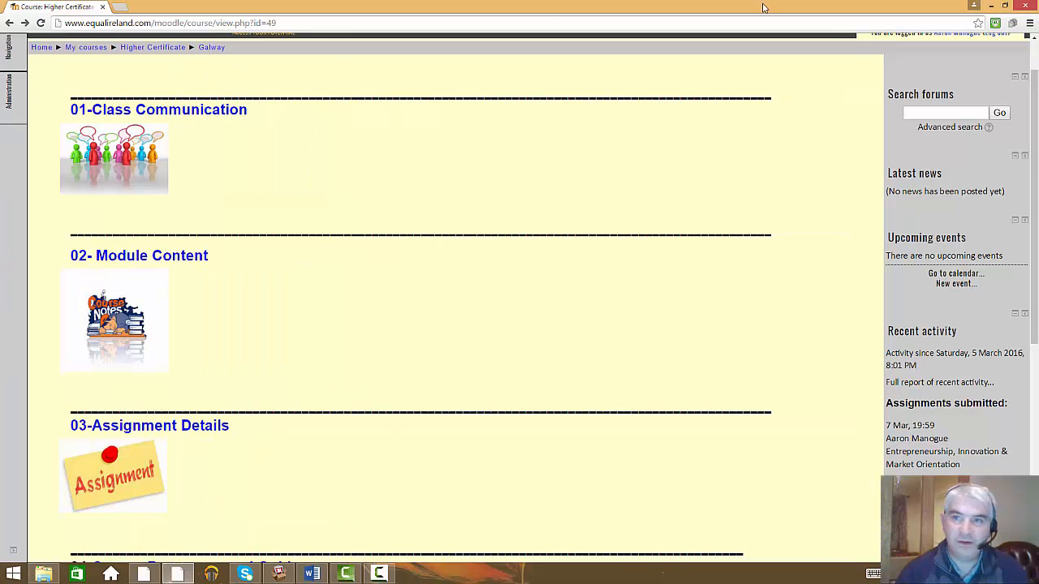
pyautogui.click(1026, 78)
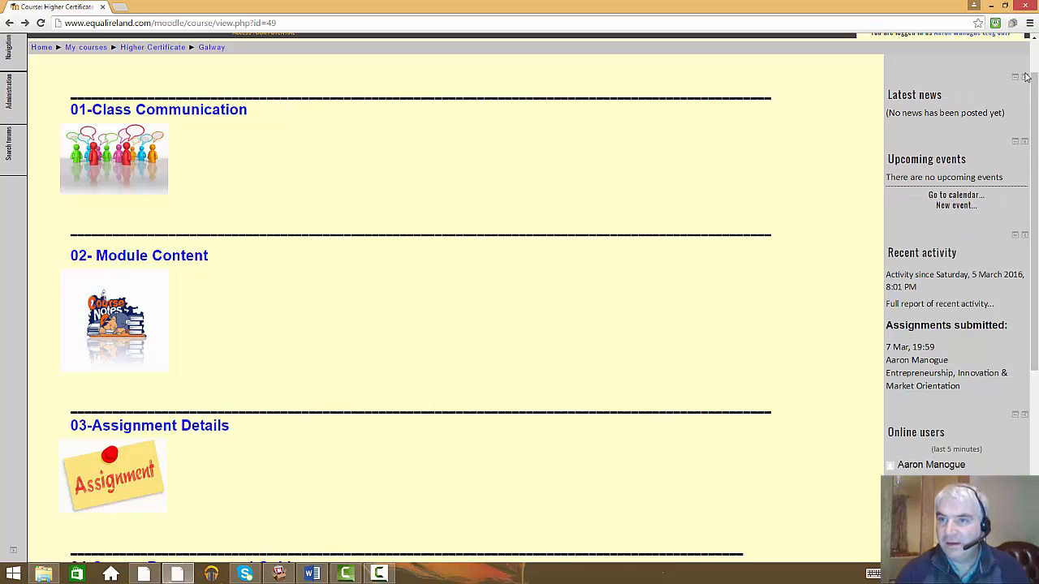
pyautogui.click(1024, 79)
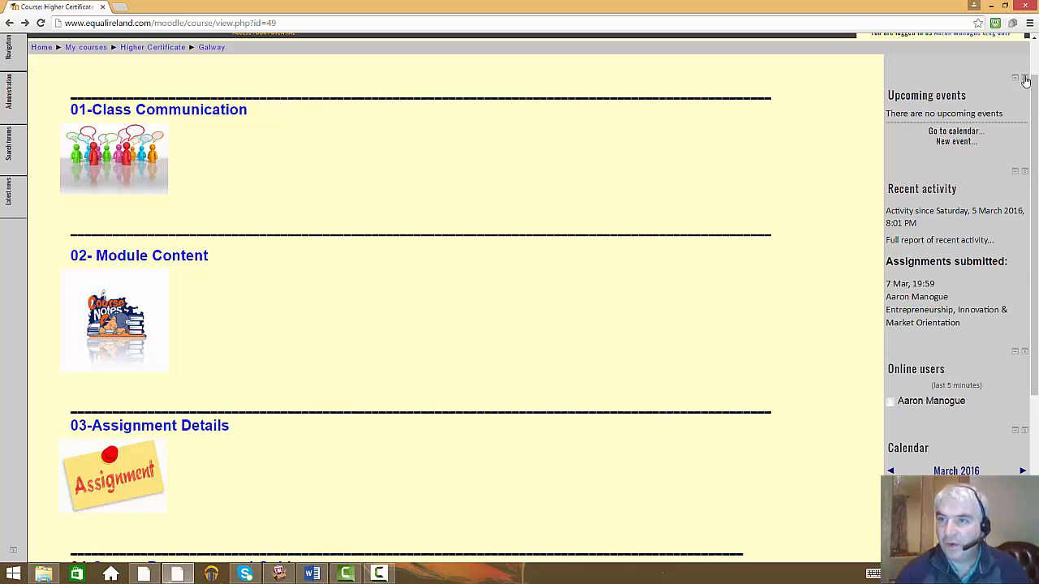
pyautogui.click(1025, 79)
pyautogui.click(1026, 79)
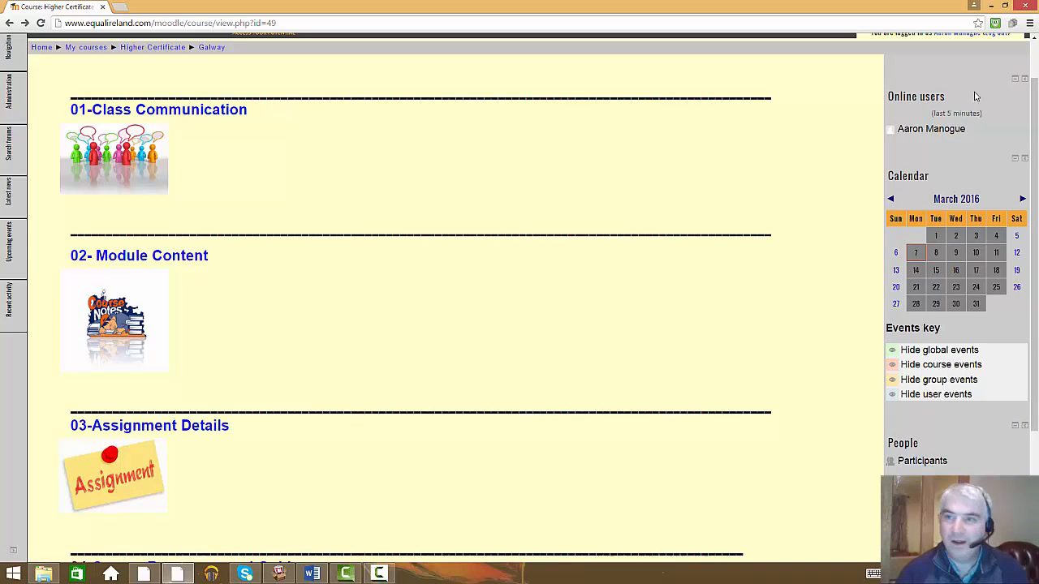
pyautogui.click(1025, 81)
pyautogui.click(1024, 81)
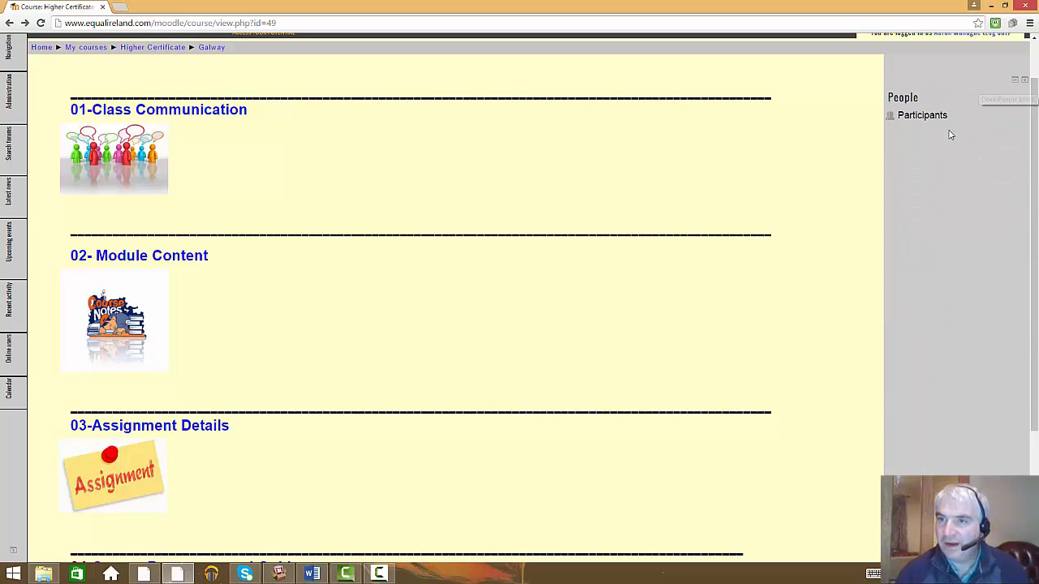
pyautogui.click(1025, 82)
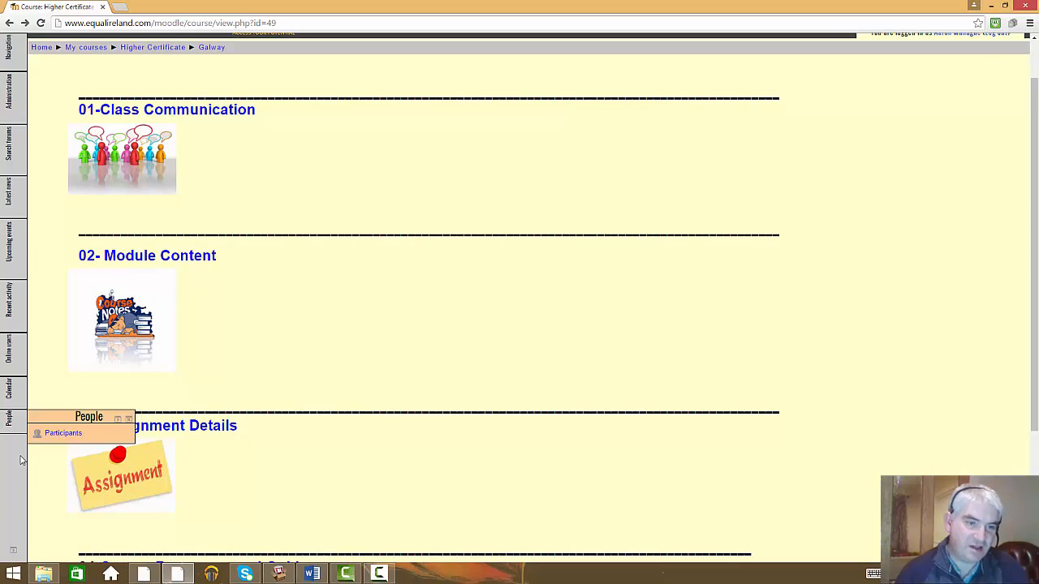
# Step: Restore the People block to the page, then dock it again
pyautogui.scroll(-3, 281, 142)
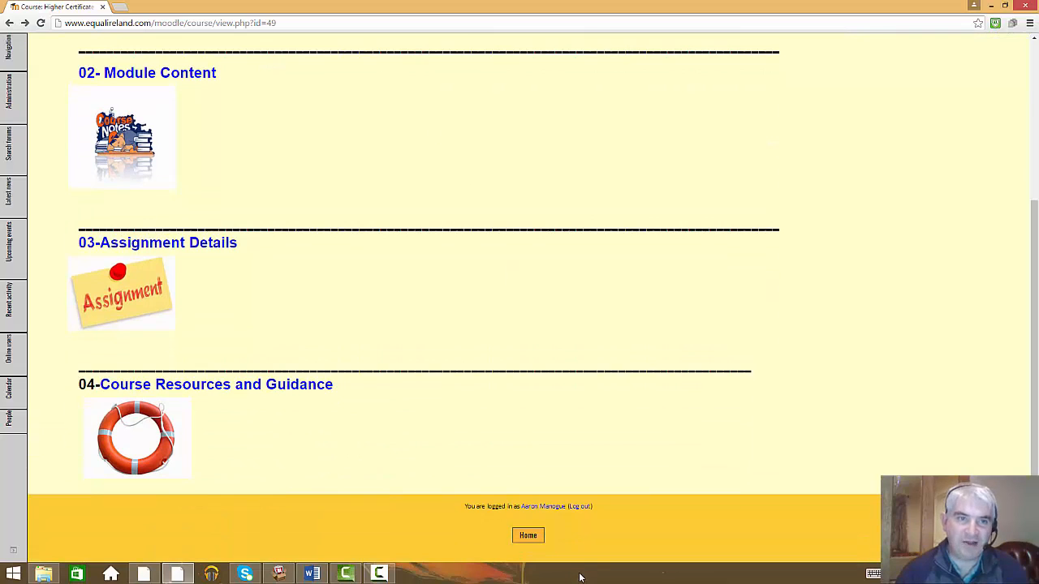
pyautogui.scroll(3, 541, 394)
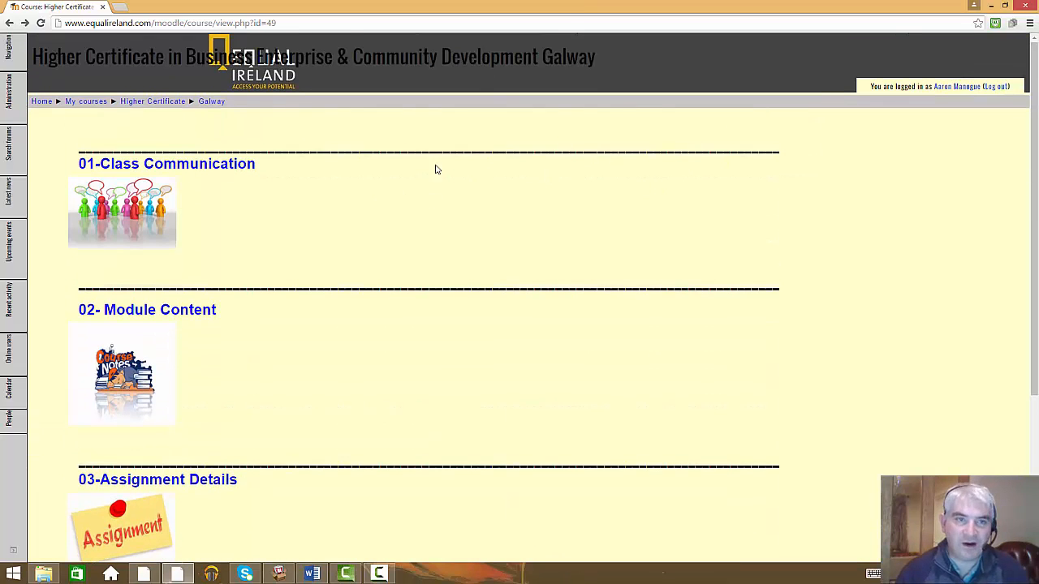
pyautogui.moveTo(10, 418)
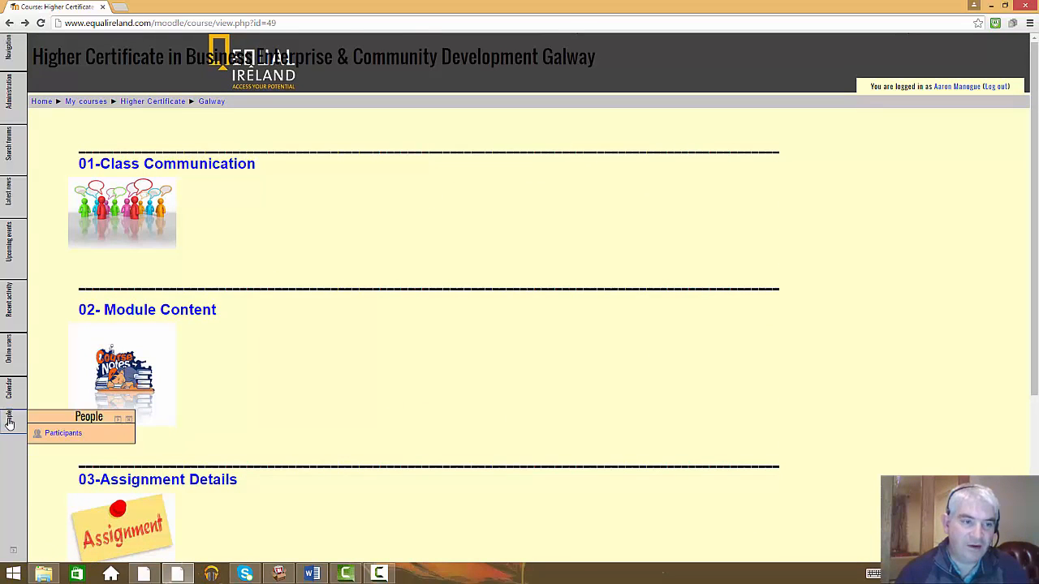
pyautogui.click(119, 422)
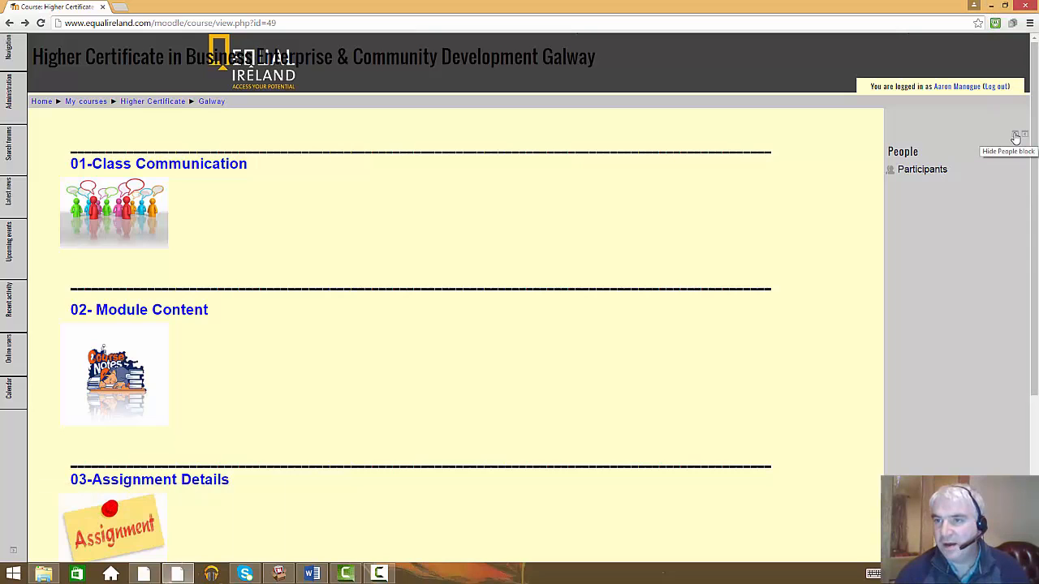
pyautogui.click(1024, 136)
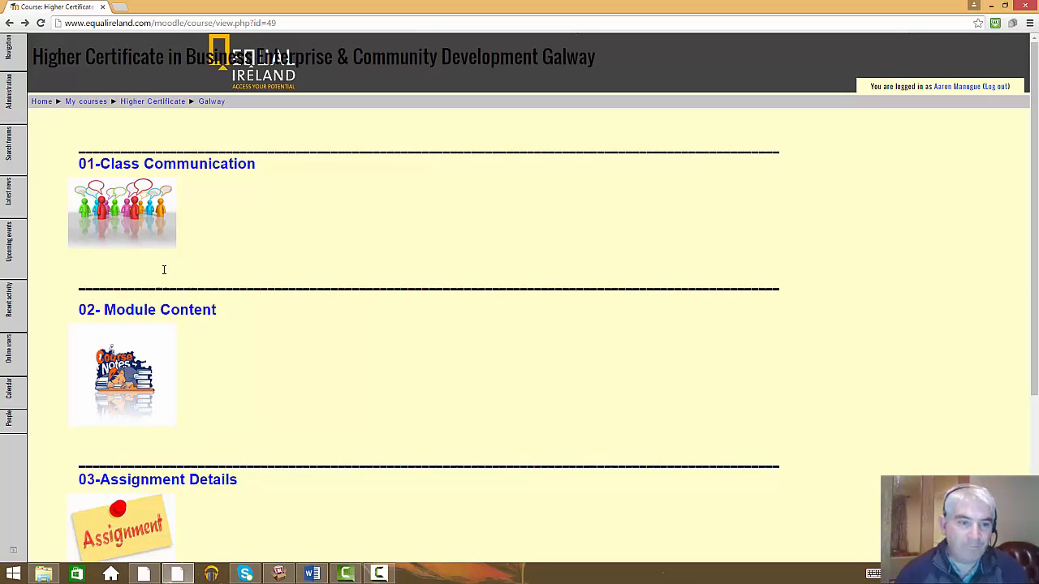
pyautogui.scroll(-1, 179, 280)
pyautogui.scroll(-2, 225, 317)
pyautogui.scroll(3, 224, 318)
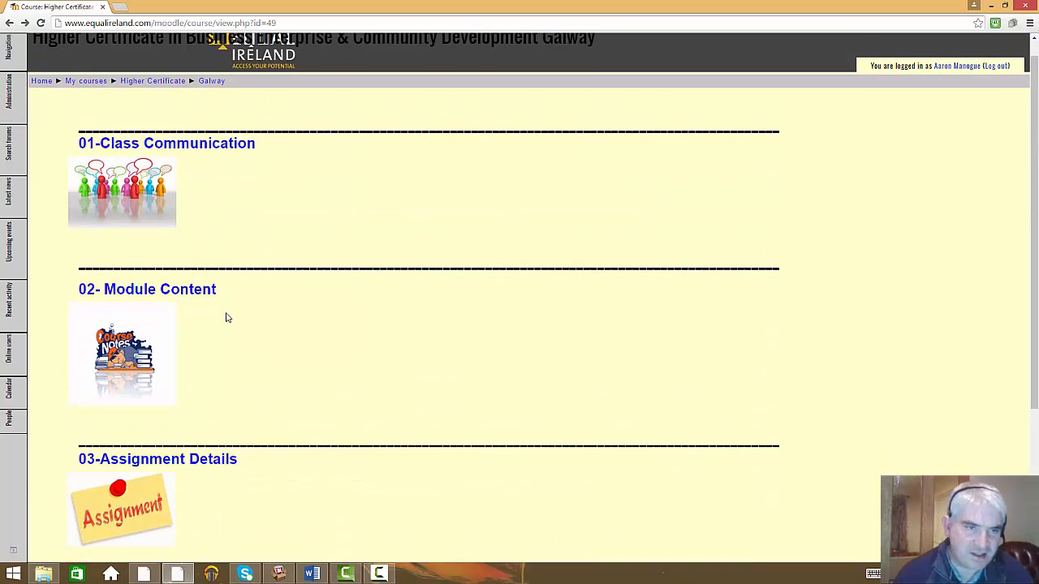
pyautogui.scroll(1, 221, 310)
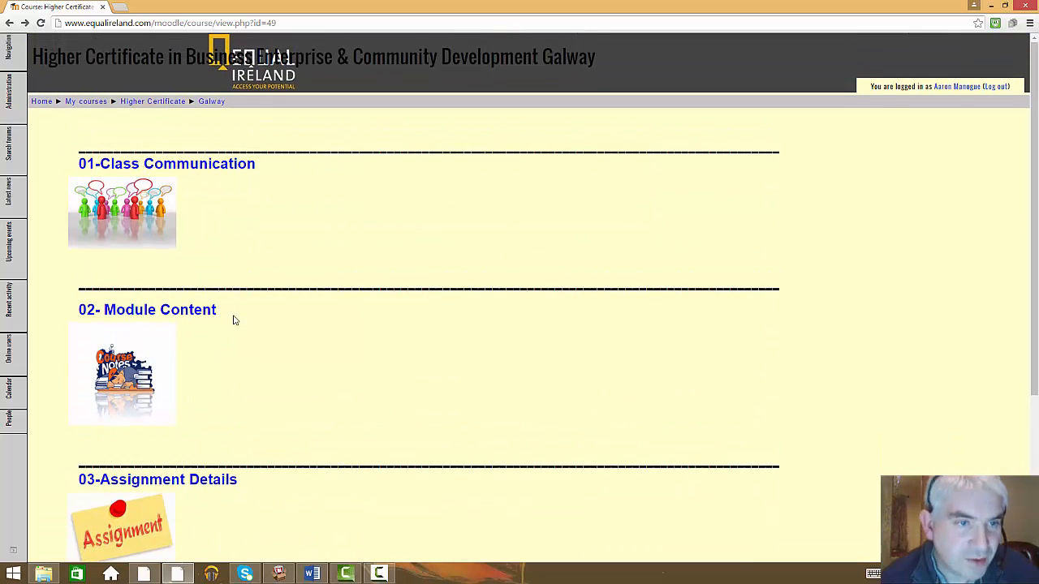
# Step: Dock the home page's Calendar and Main menu blocks, then open Higher Certificate's Module Content book
pyautogui.click(42, 102)
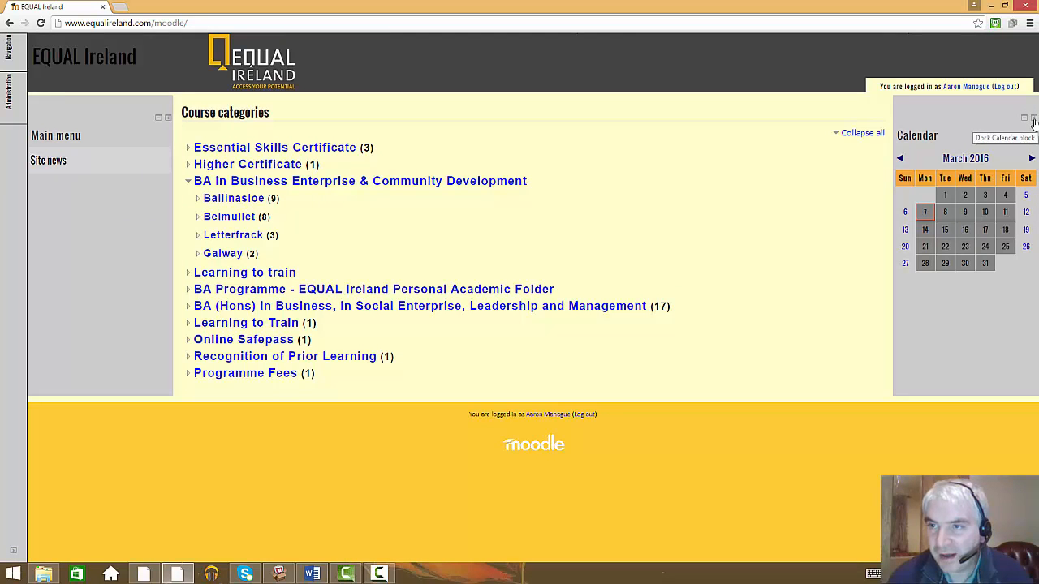
pyautogui.click(1034, 118)
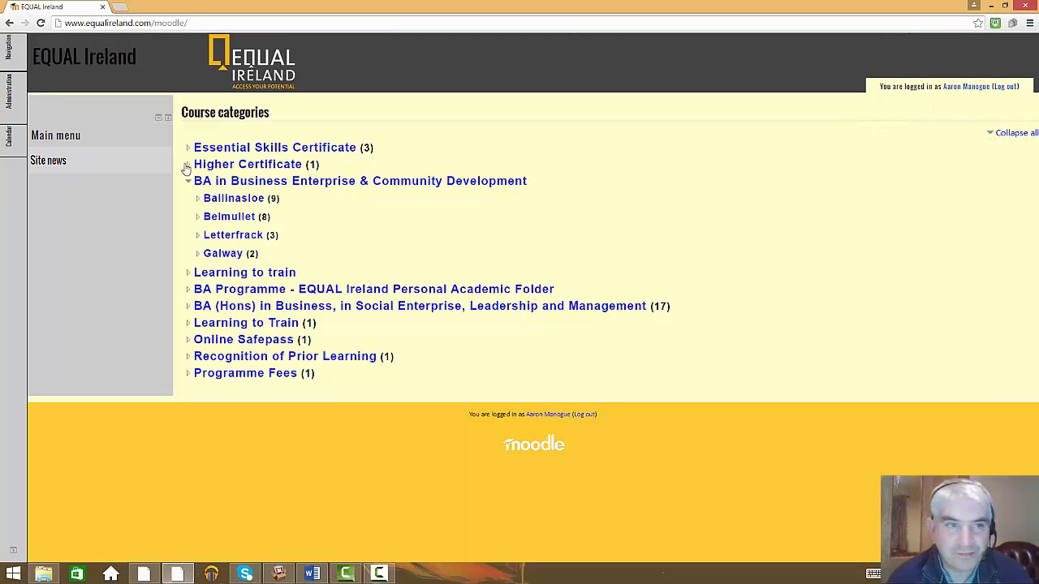
pyautogui.click(167, 119)
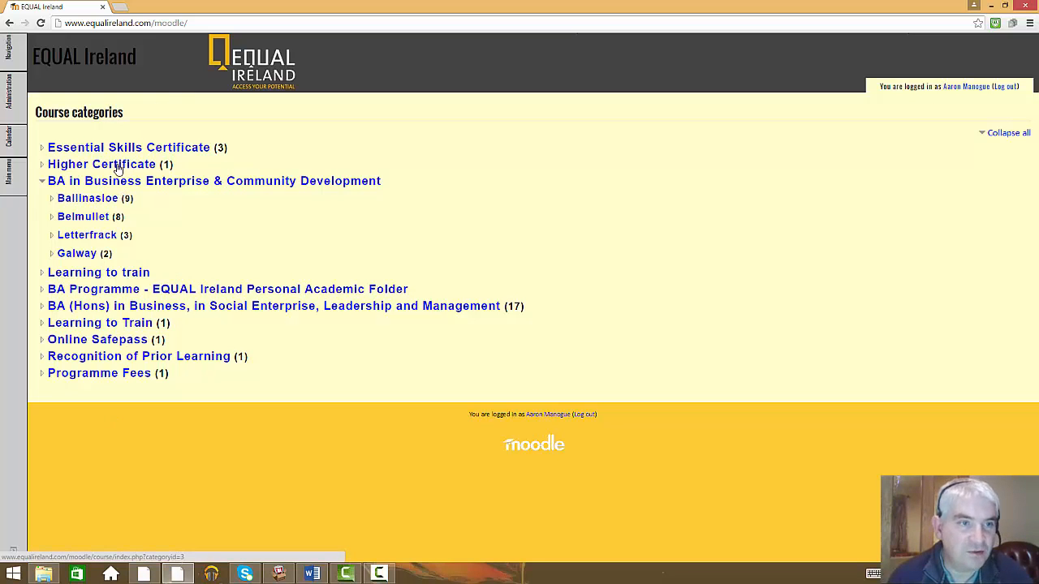
pyautogui.click(119, 166)
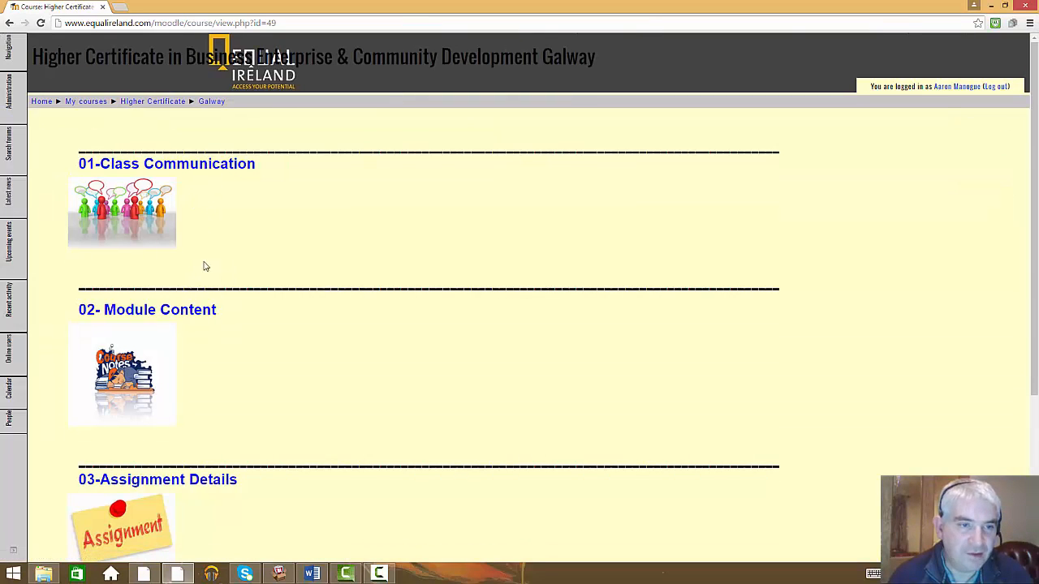
pyautogui.click(203, 311)
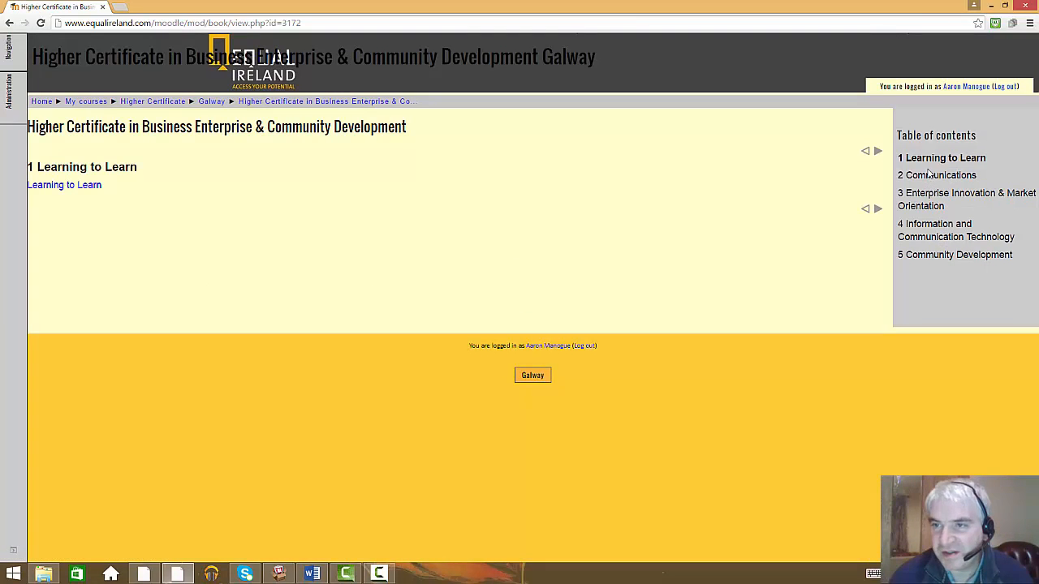
pyautogui.click(877, 209)
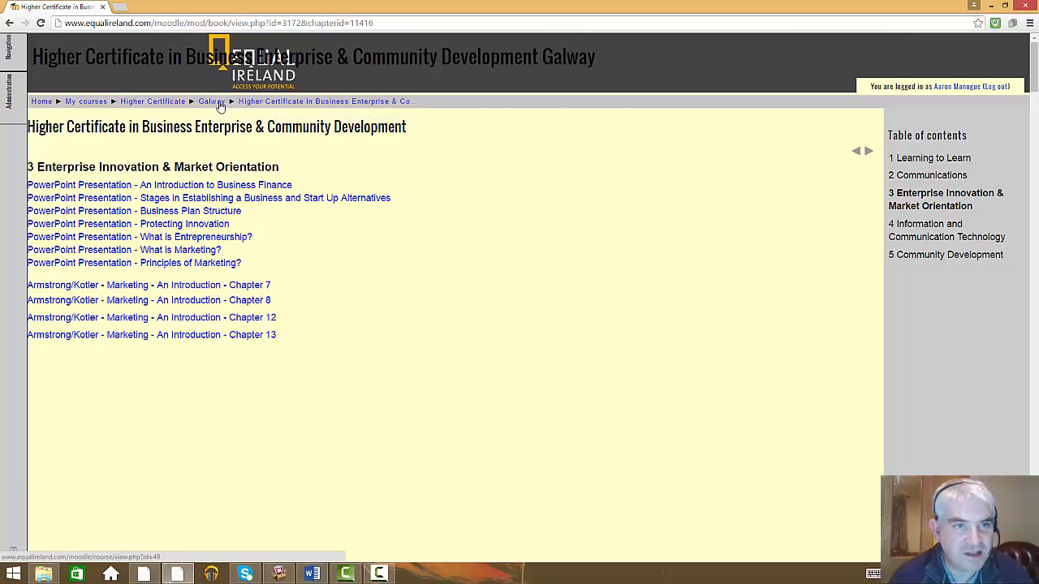
pyautogui.click(9, 23)
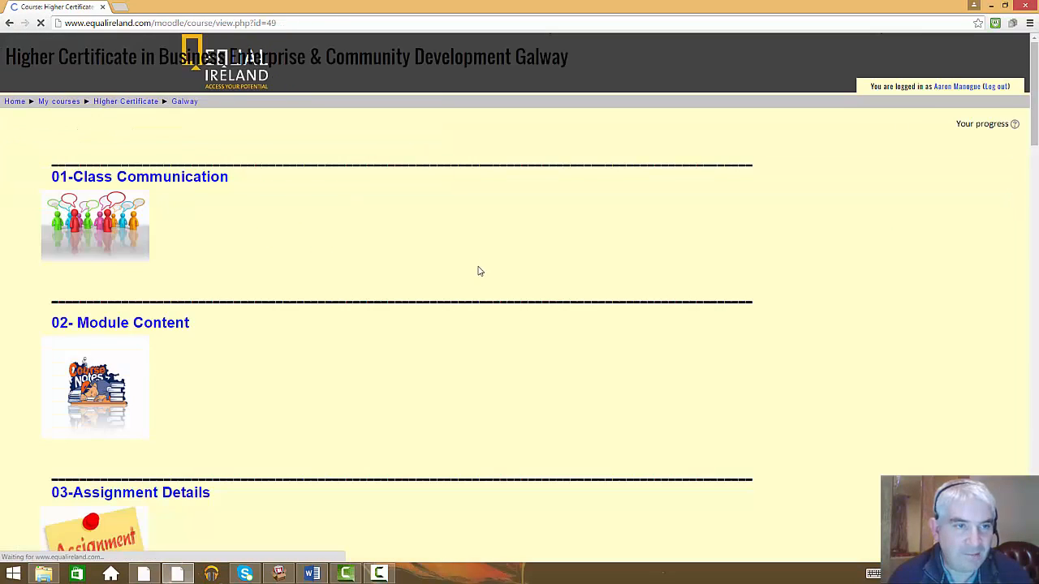
# Step: Open the Galway course Participants list from the docked People block and scroll through it
pyautogui.scroll(-2, 456, 274)
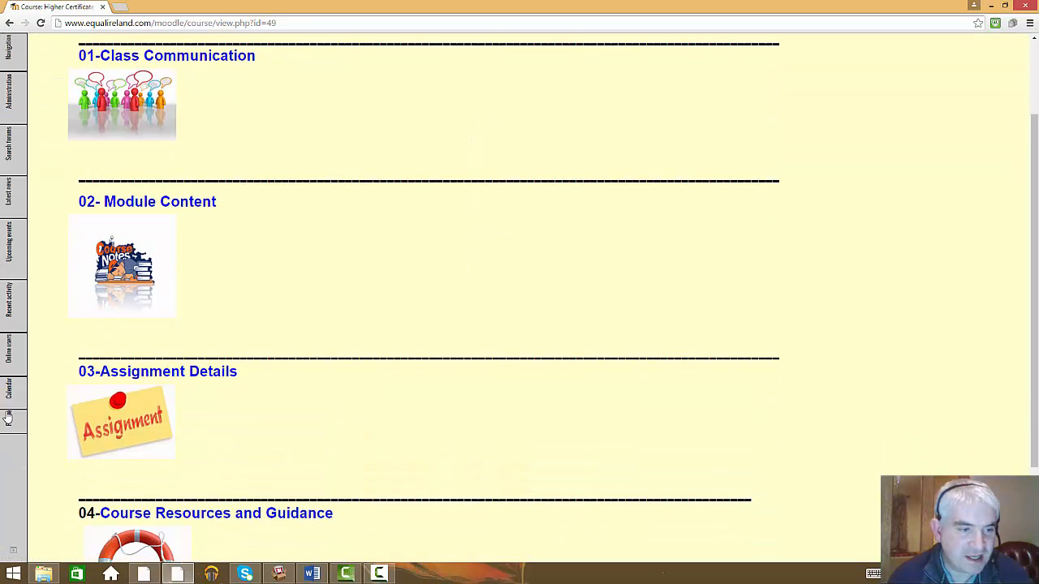
pyautogui.moveTo(8, 417)
pyautogui.click(73, 432)
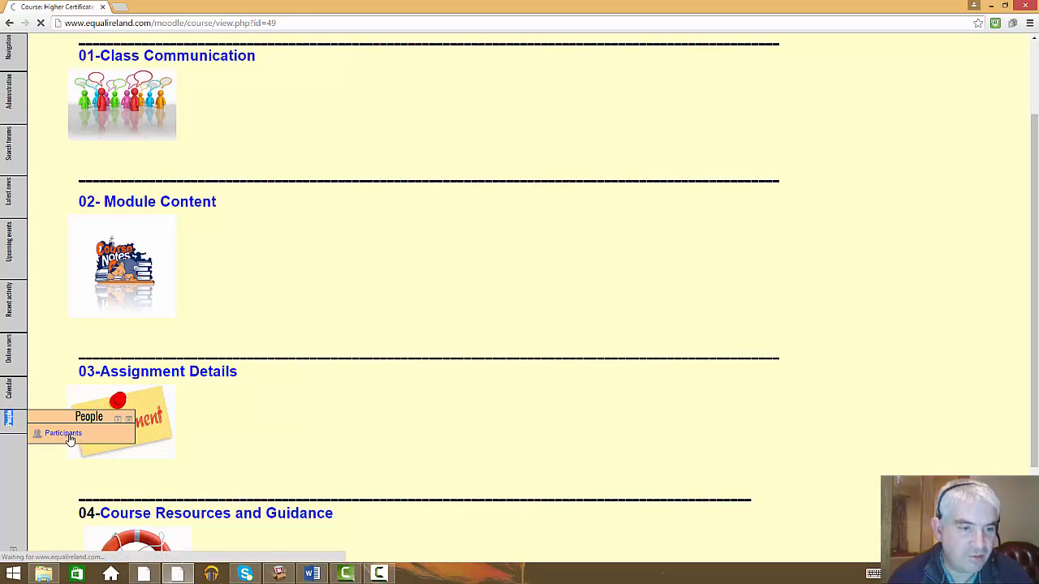
pyautogui.scroll(-3, 507, 293)
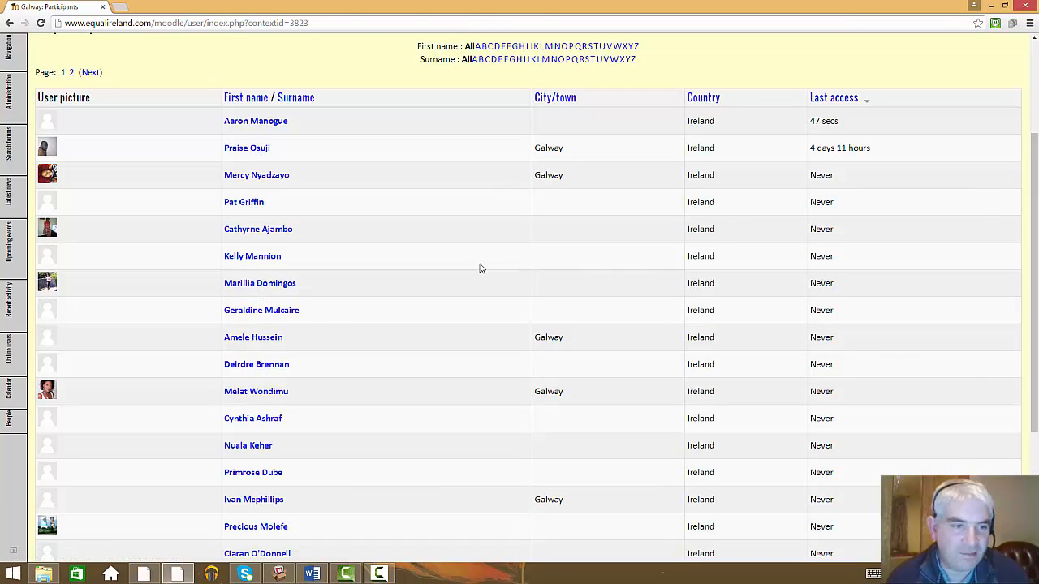
pyautogui.scroll(-3, 478, 268)
pyautogui.scroll(3, 479, 269)
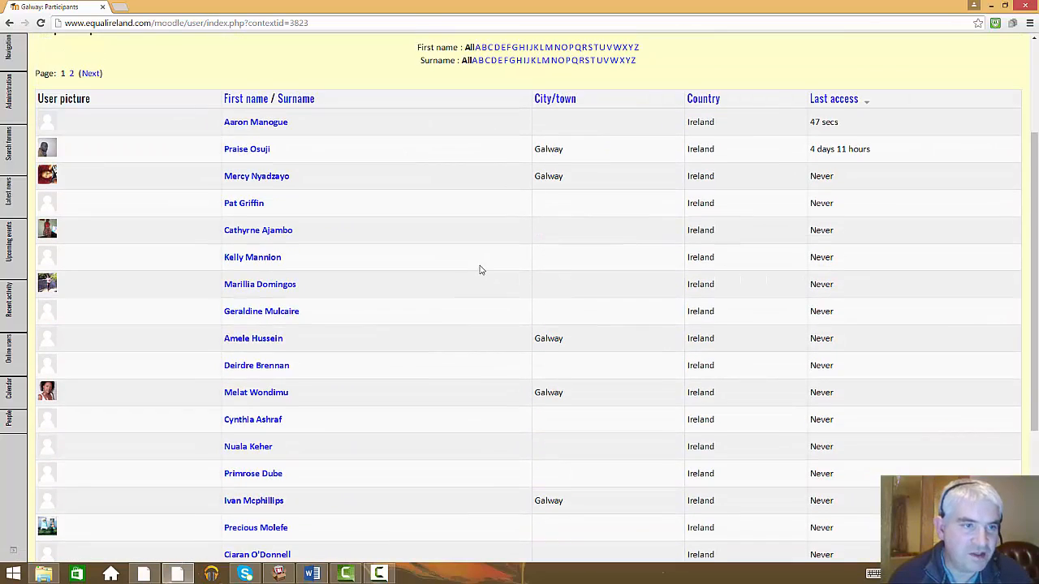
pyautogui.scroll(3, 479, 269)
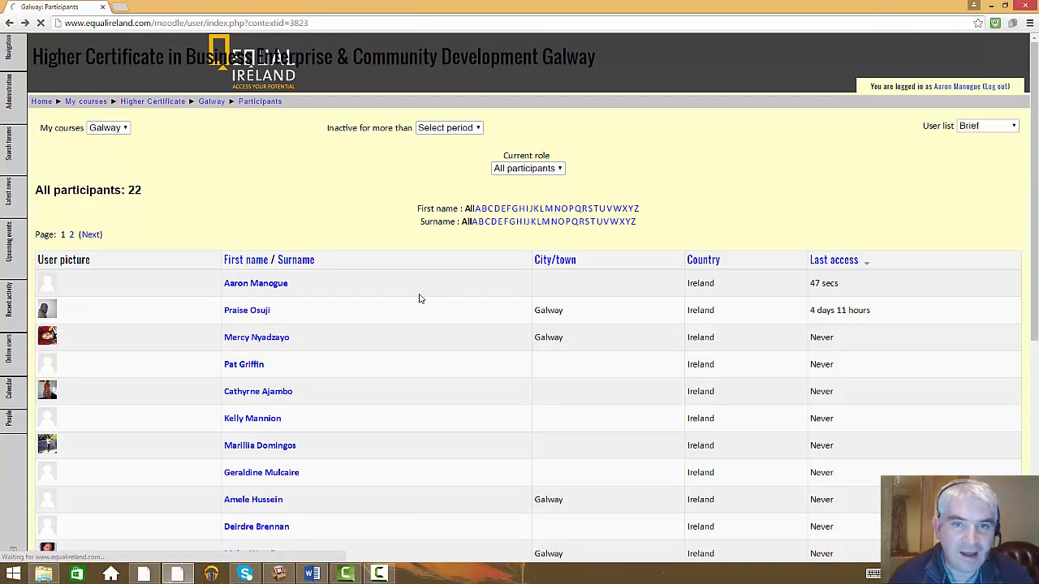
pyautogui.scroll(-2, 243, 286)
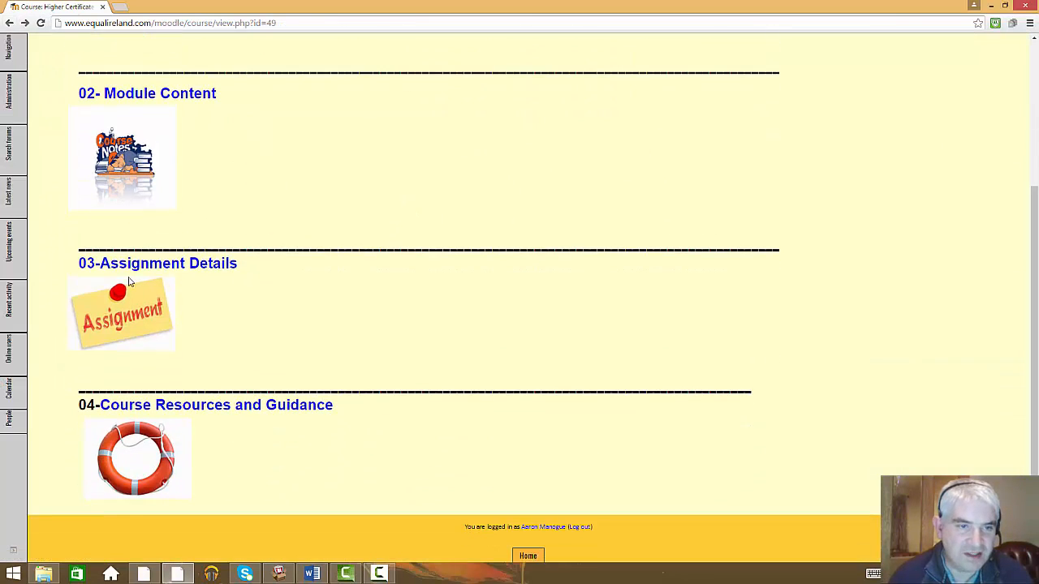
pyautogui.click(173, 260)
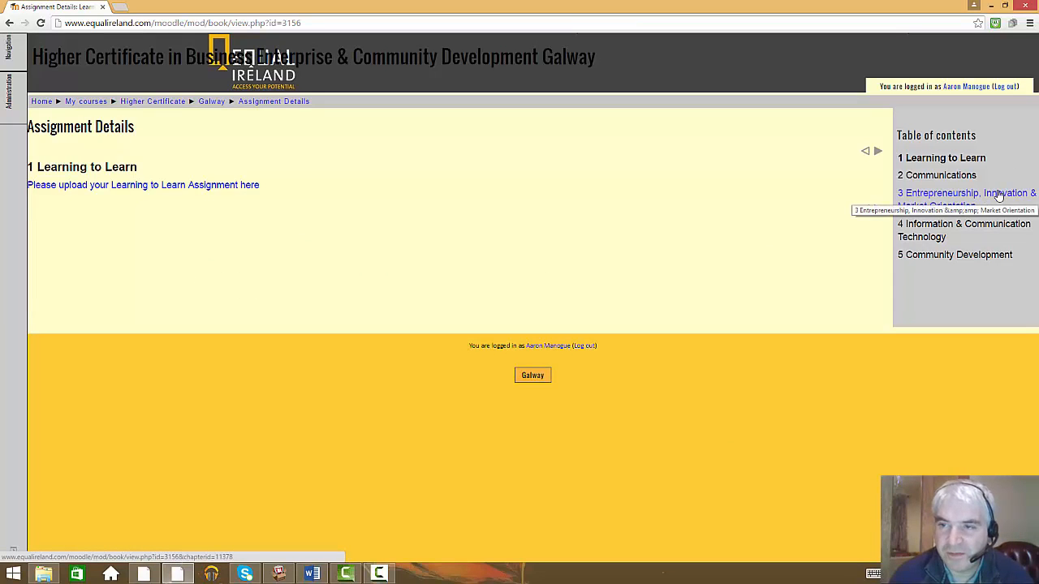
pyautogui.click(987, 198)
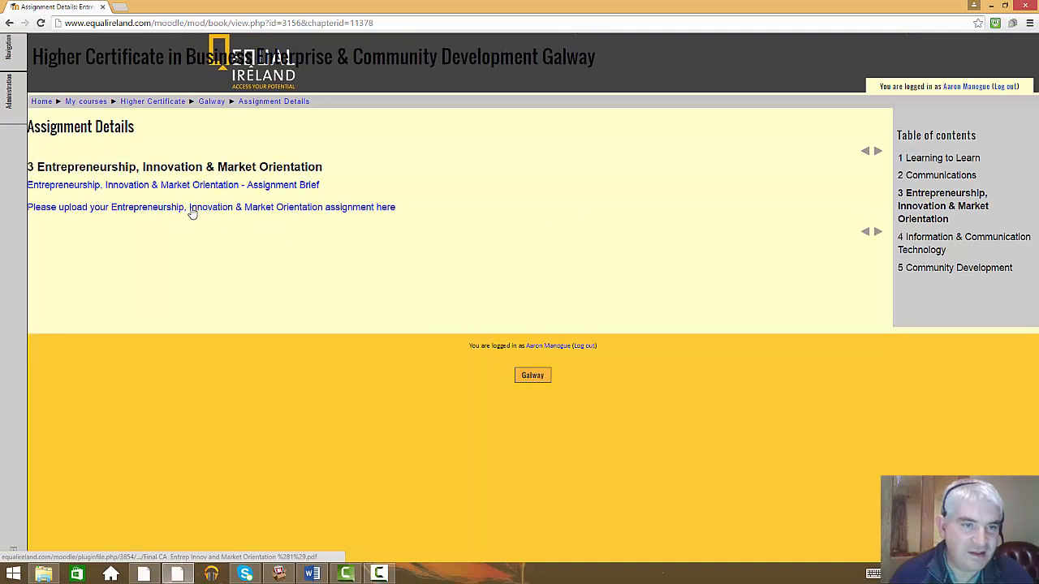
pyautogui.click(10, 23)
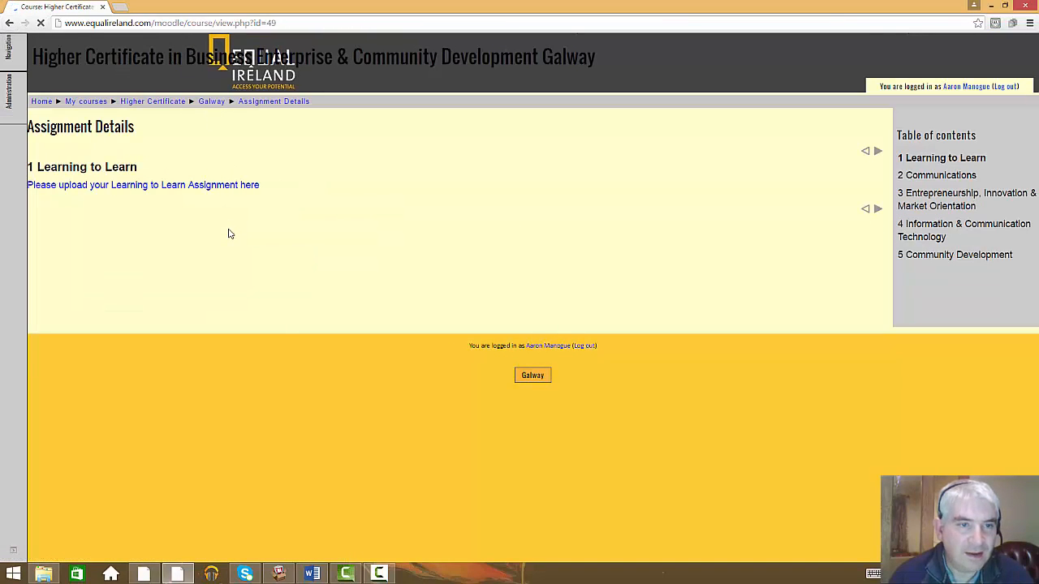
pyautogui.scroll(-5, 229, 235)
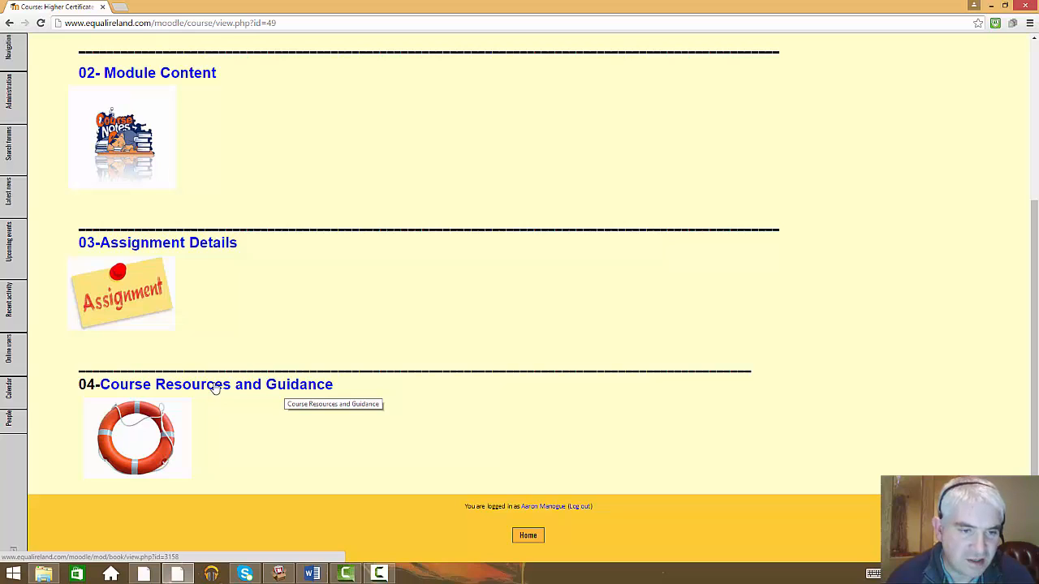
pyautogui.click(215, 389)
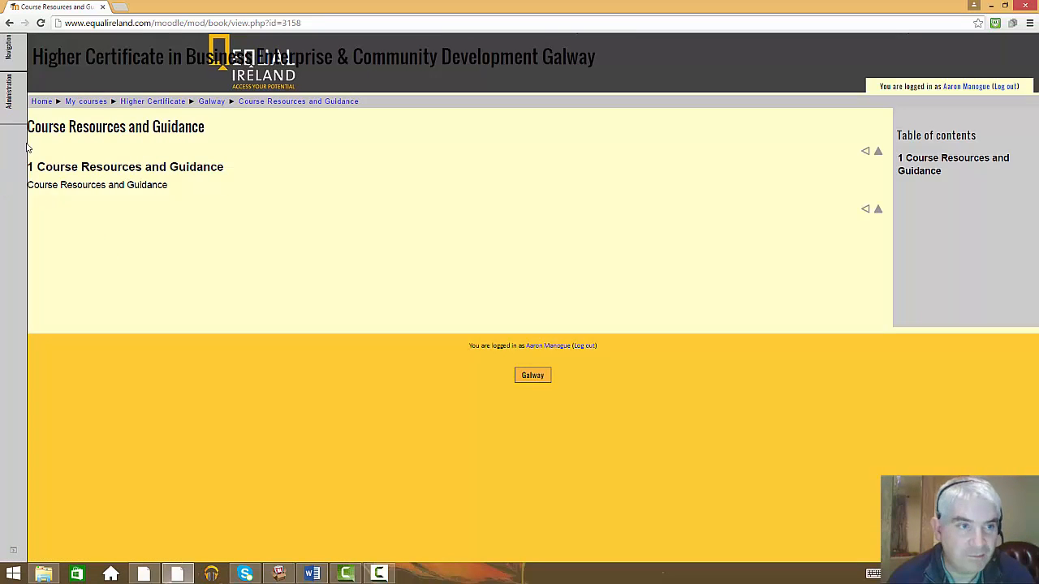
pyautogui.click(9, 22)
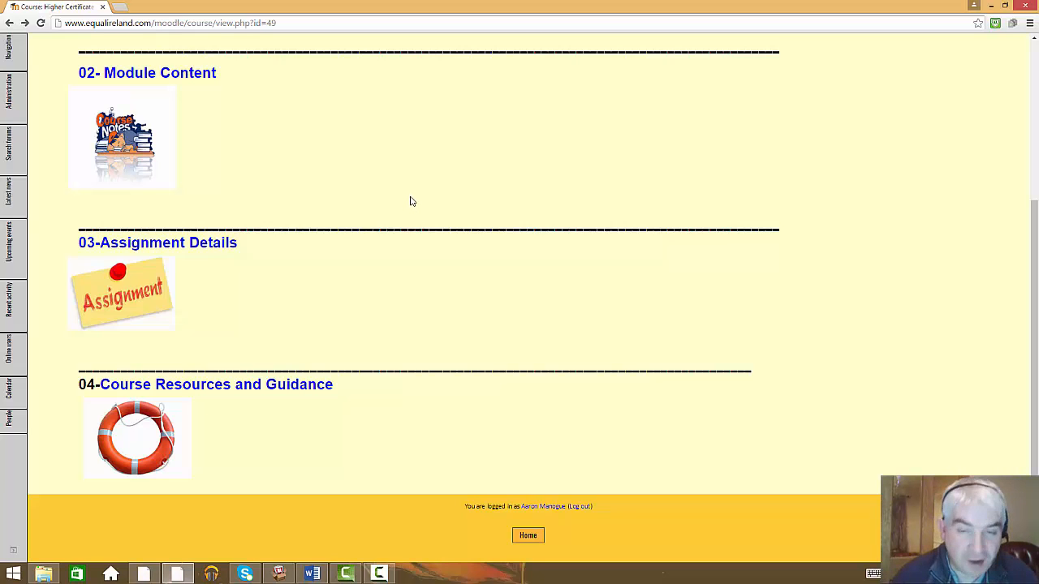
pyautogui.scroll(3, 410, 201)
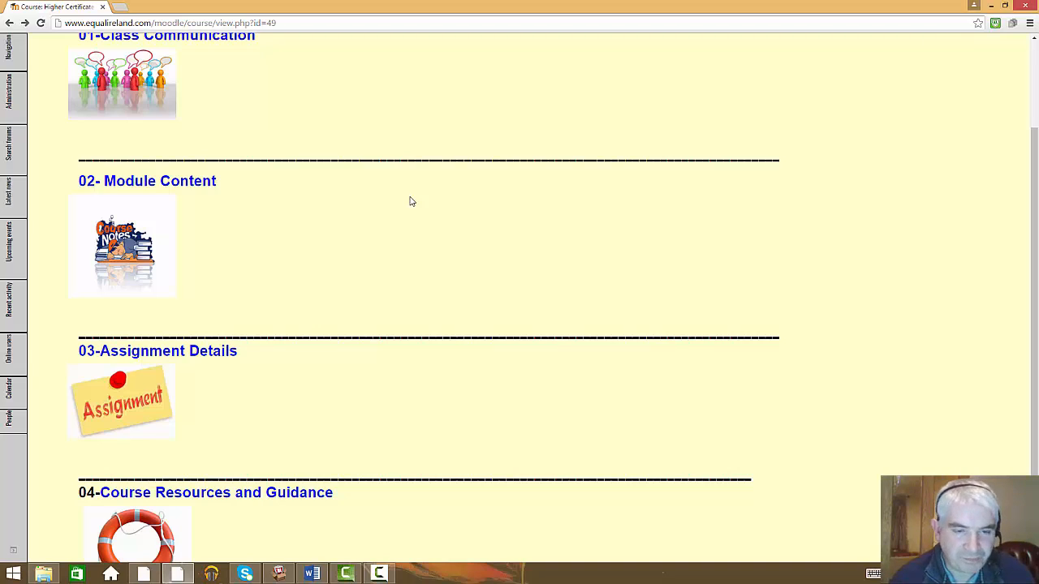
pyautogui.scroll(1, 341, 134)
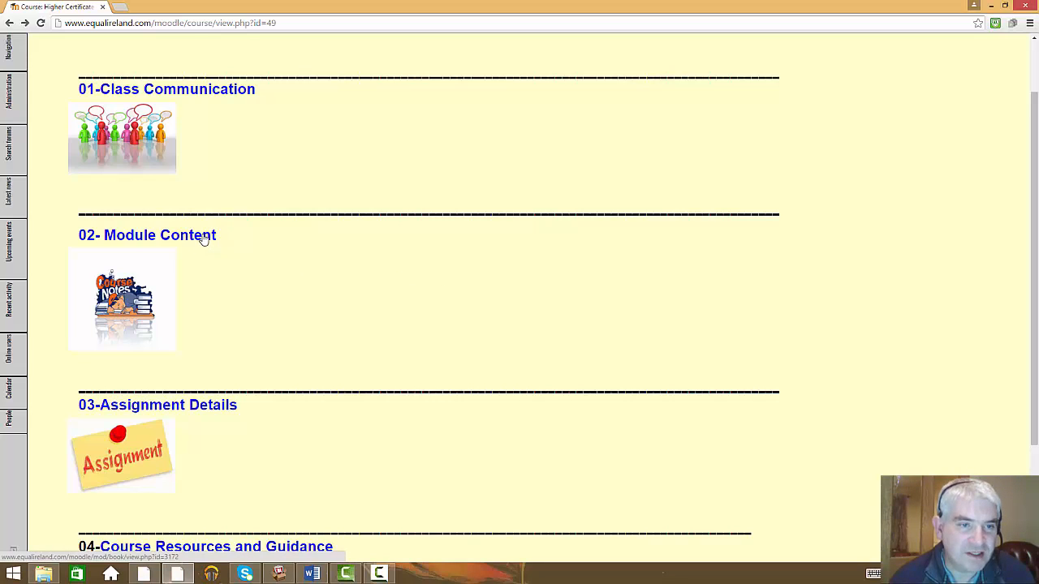
pyautogui.click(203, 239)
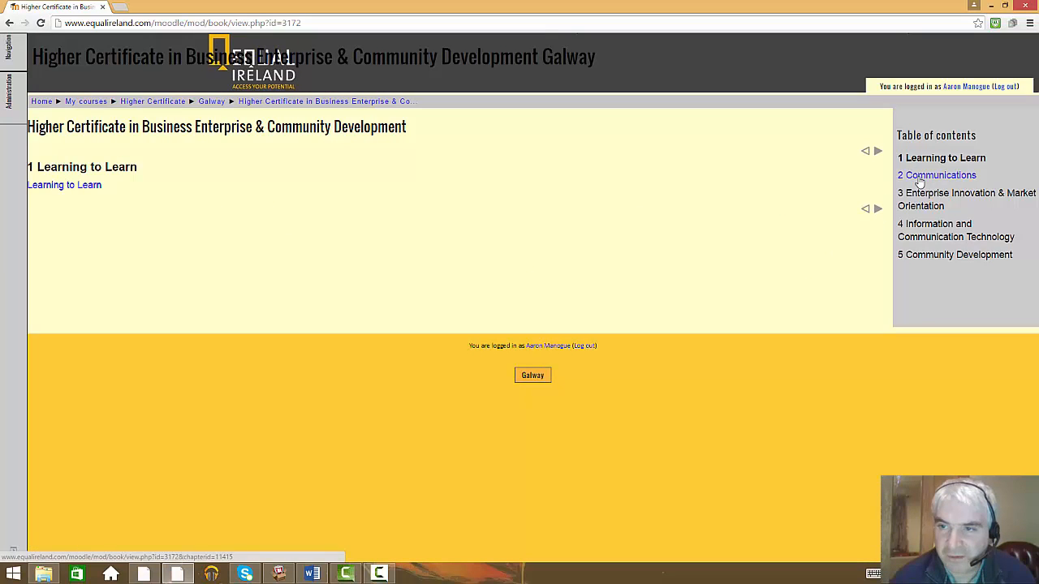
pyautogui.click(921, 178)
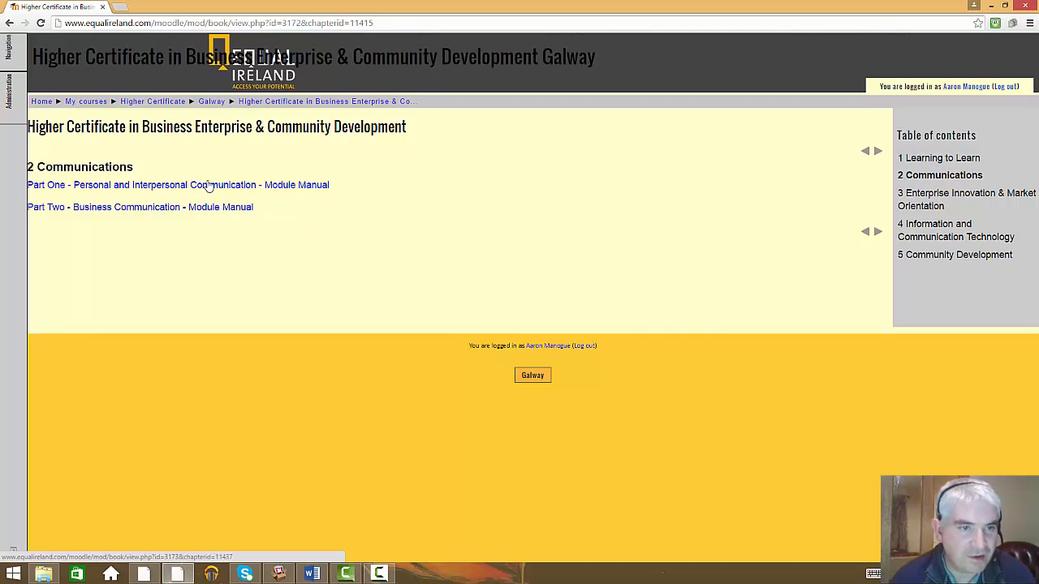
pyautogui.click(215, 186)
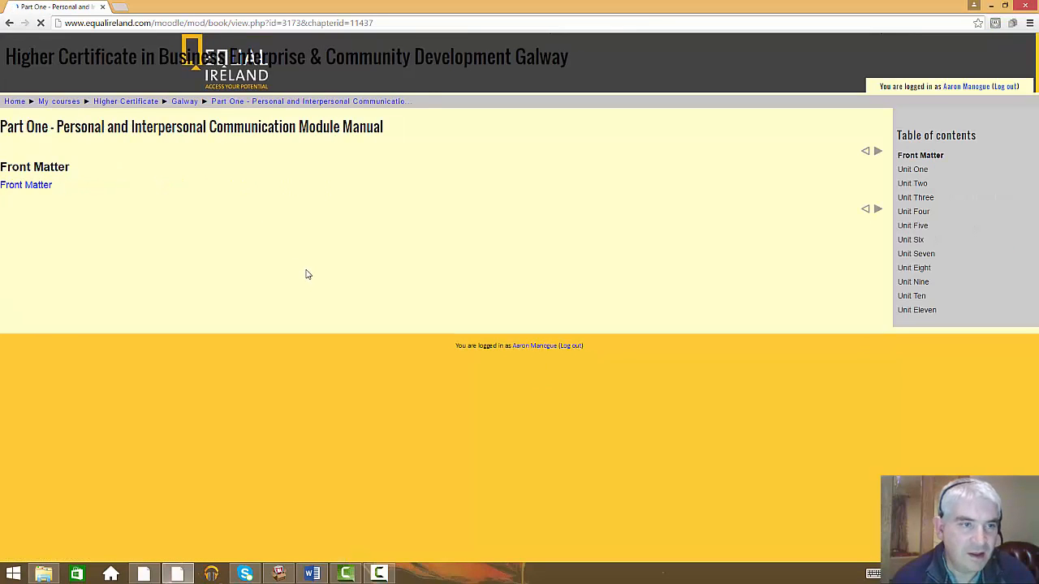
pyautogui.click(912, 267)
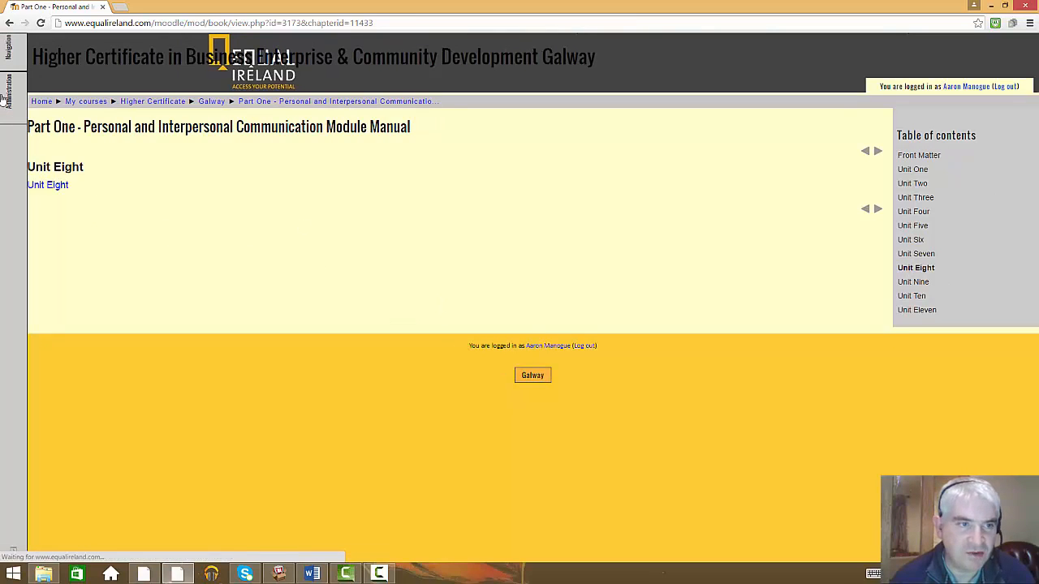
pyautogui.click(49, 187)
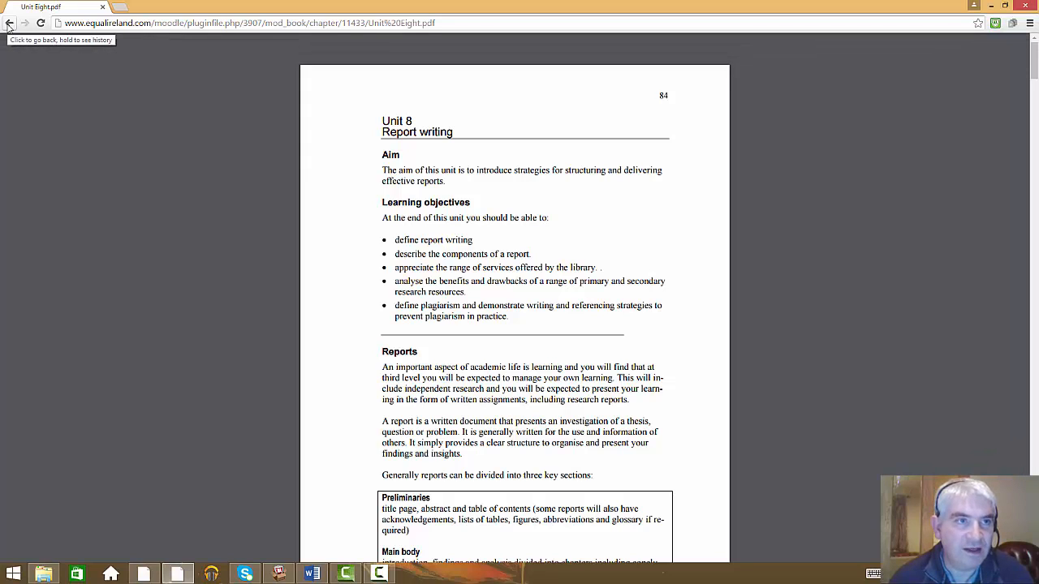
pyautogui.click(9, 22)
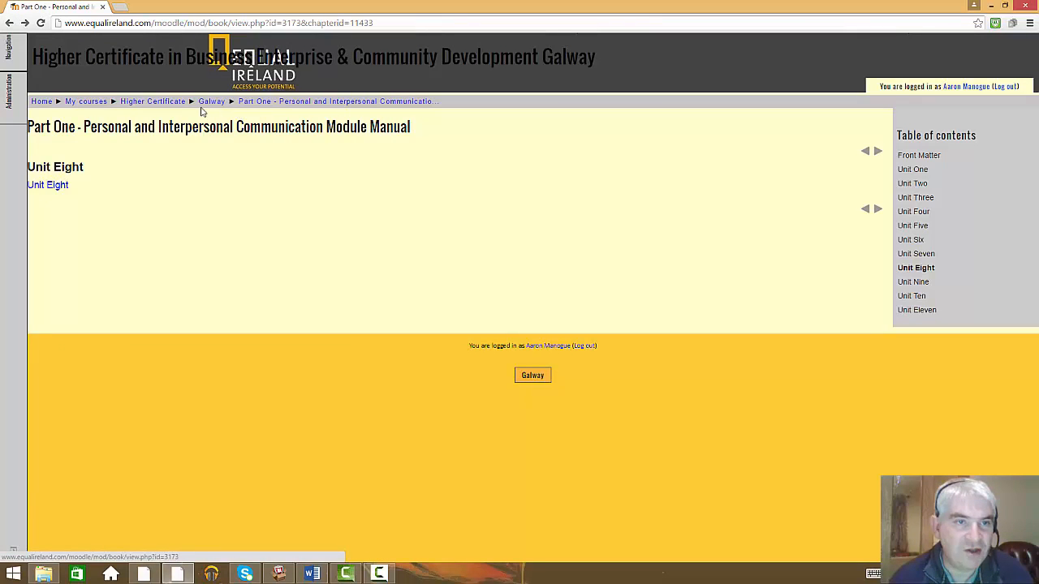
pyautogui.click(208, 102)
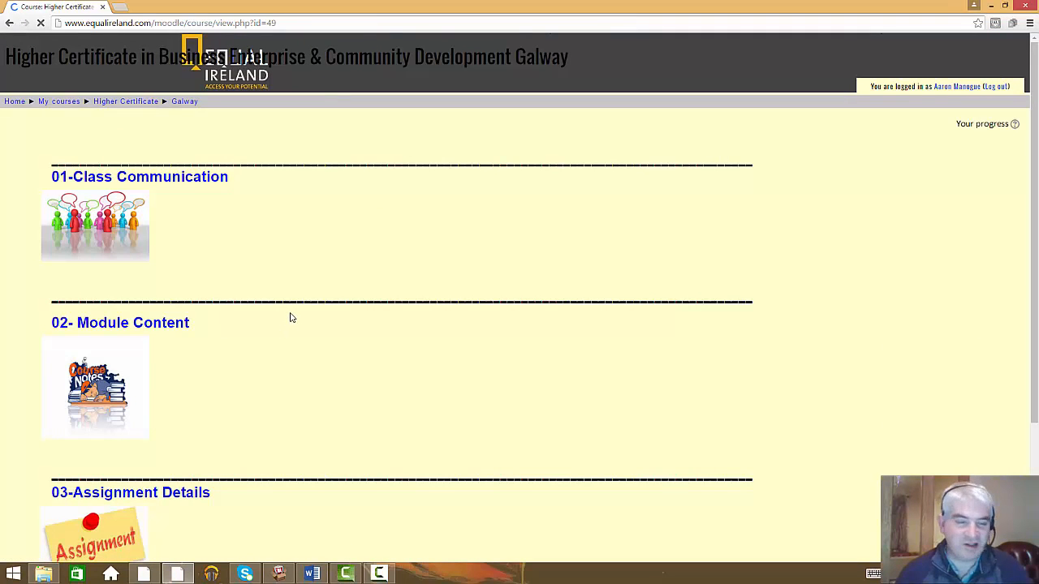
pyautogui.scroll(-2, 292, 320)
pyautogui.scroll(-1, 292, 321)
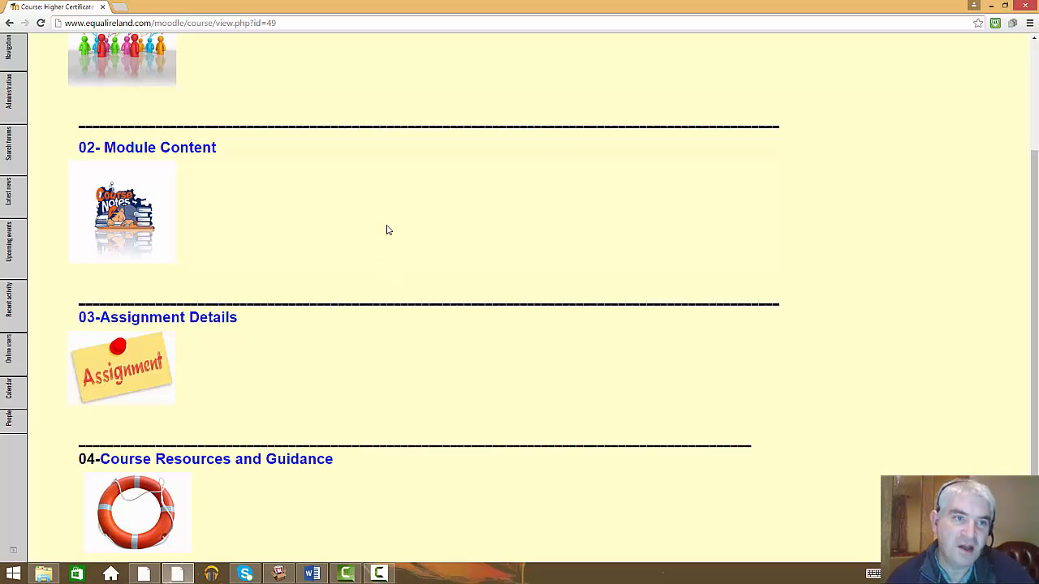
pyautogui.scroll(1, 390, 228)
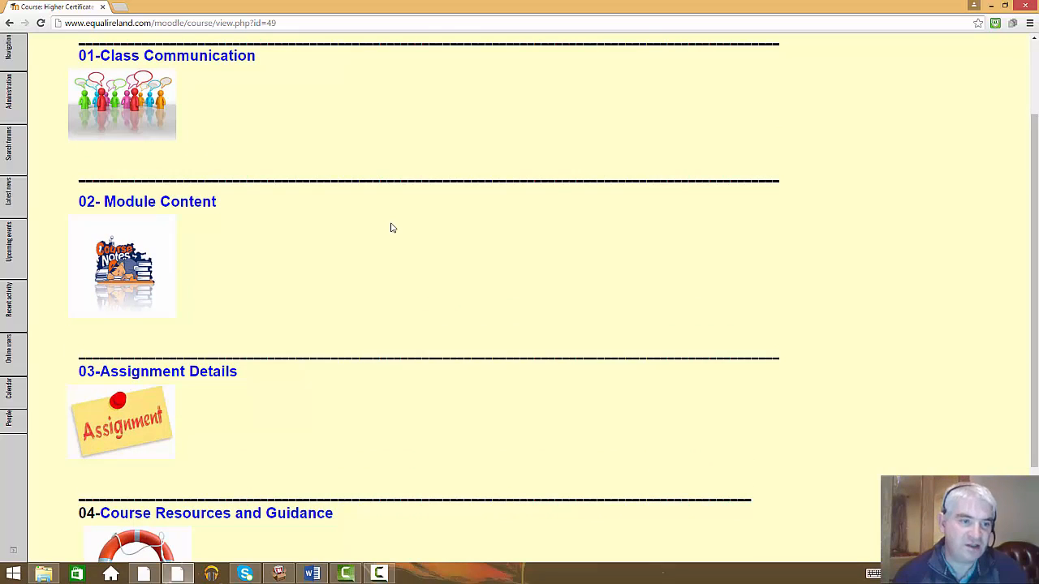
pyautogui.scroll(2, 327, 269)
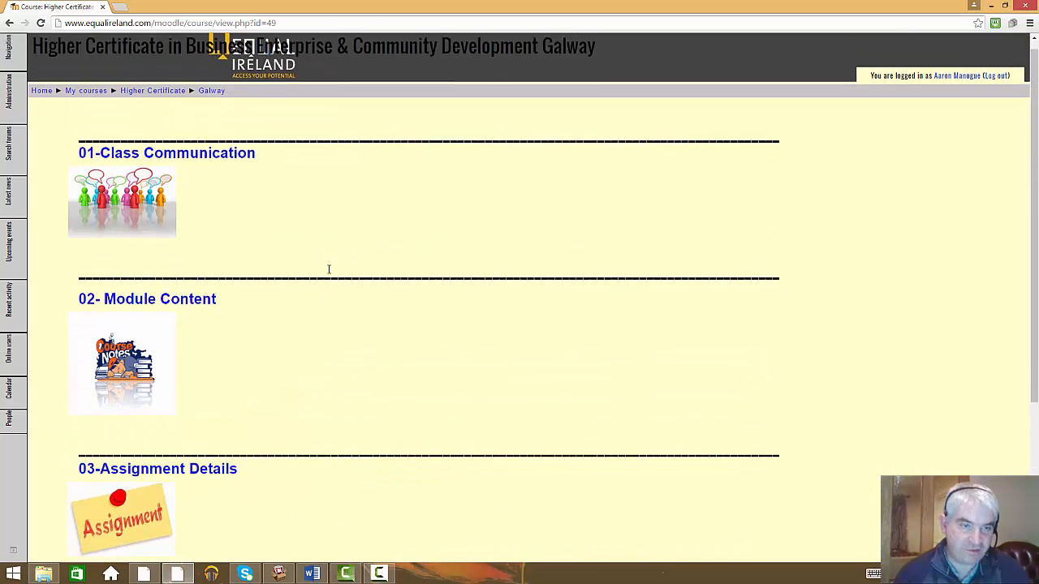
pyautogui.scroll(-3, 327, 269)
pyautogui.scroll(3, 327, 271)
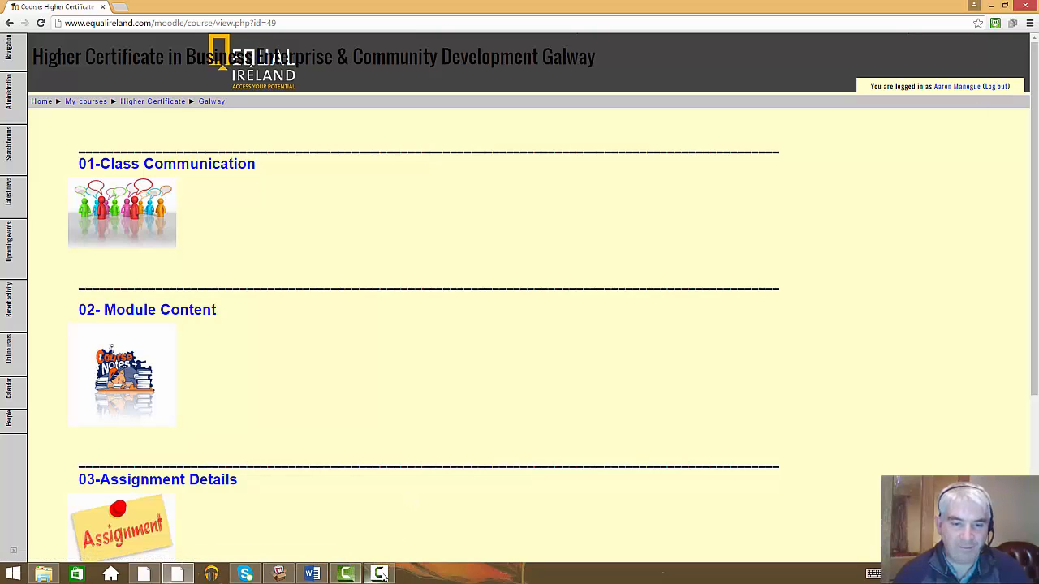
pyautogui.moveTo(382, 576)
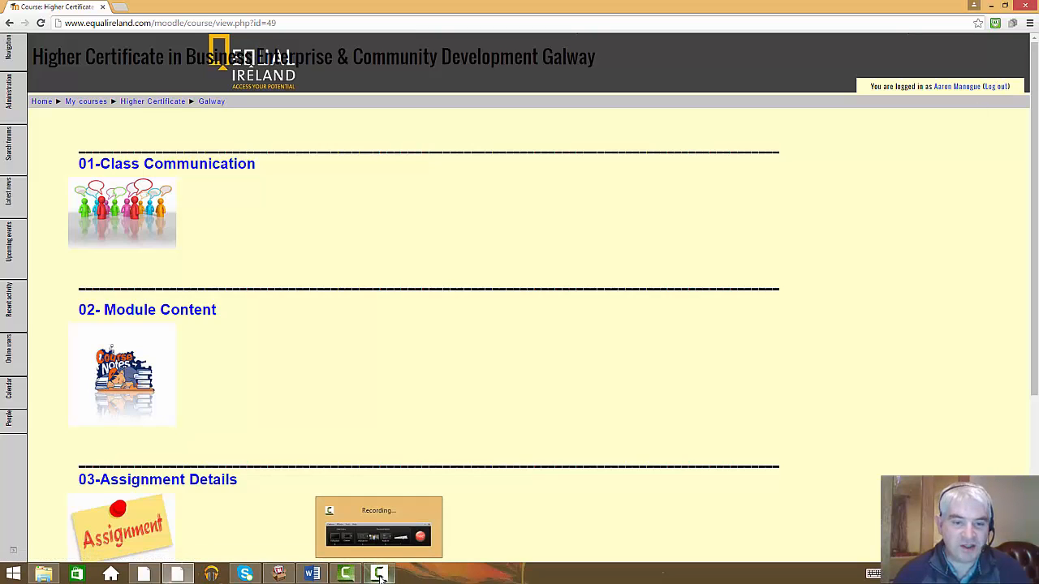